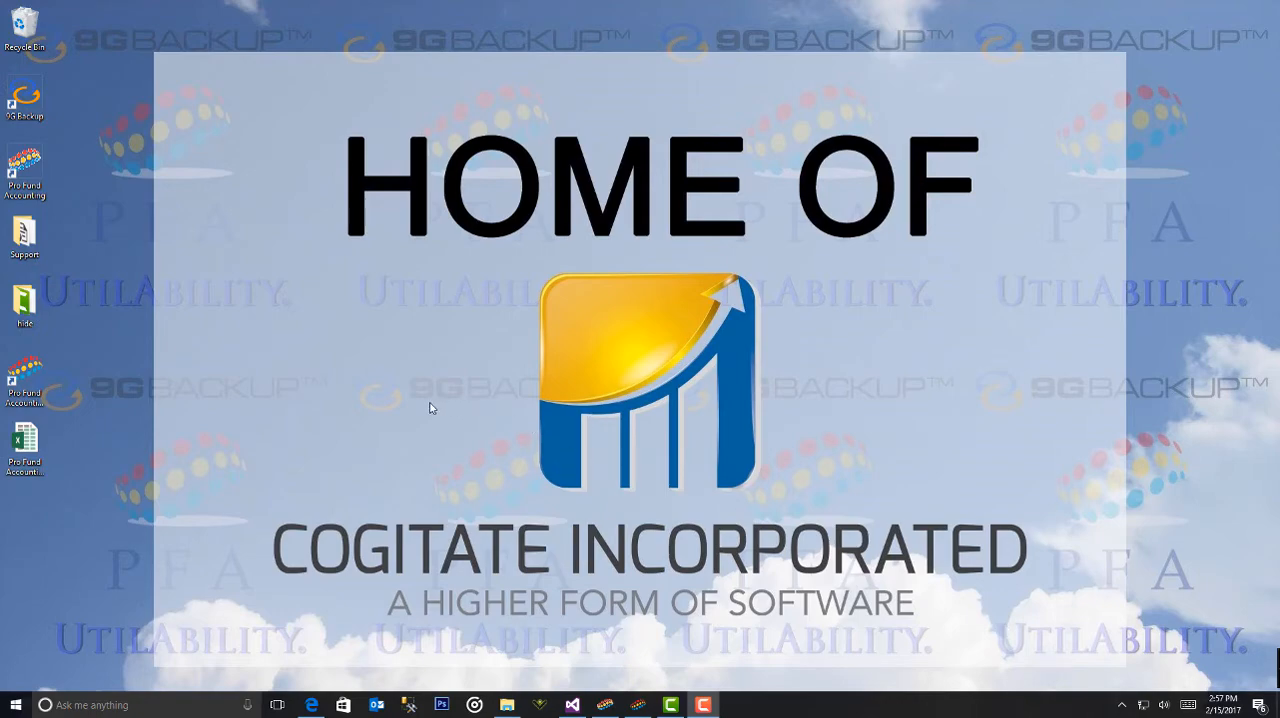
# Open Security Maintenance in the older Pro Fund Accounting and load the security access of the second listed user
pyautogui.click(605, 705)
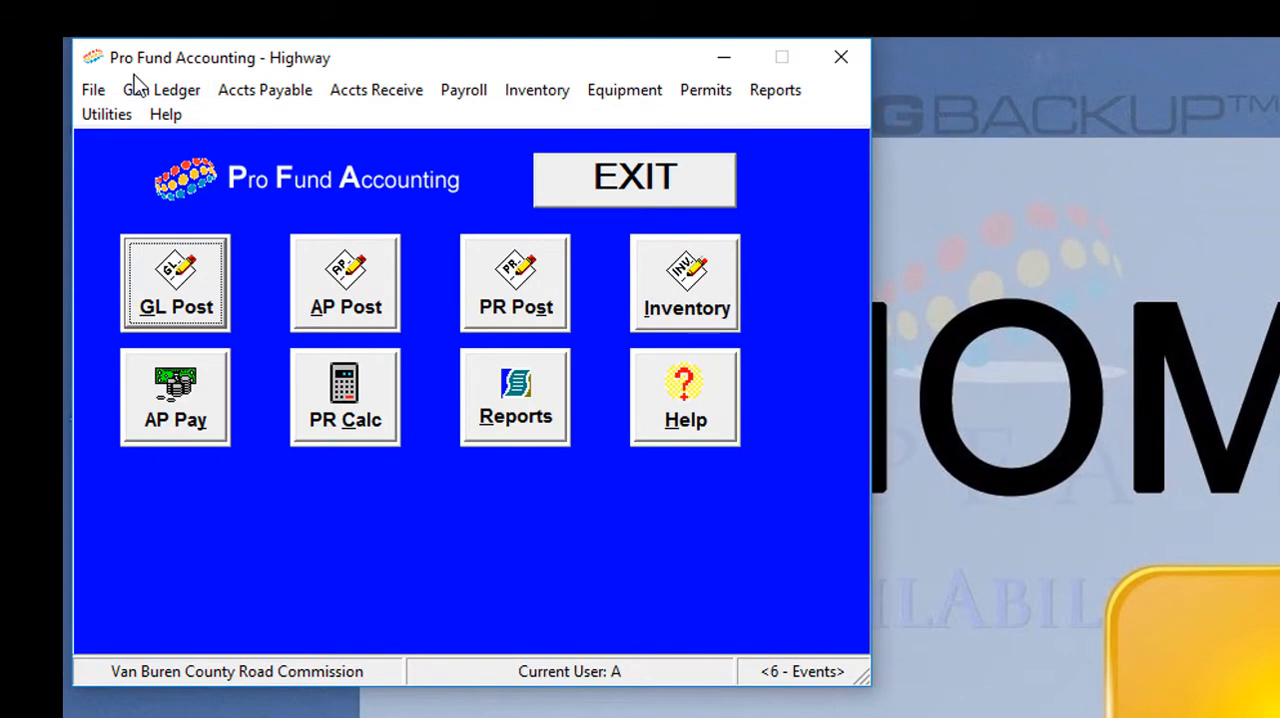
pyautogui.click(93, 90)
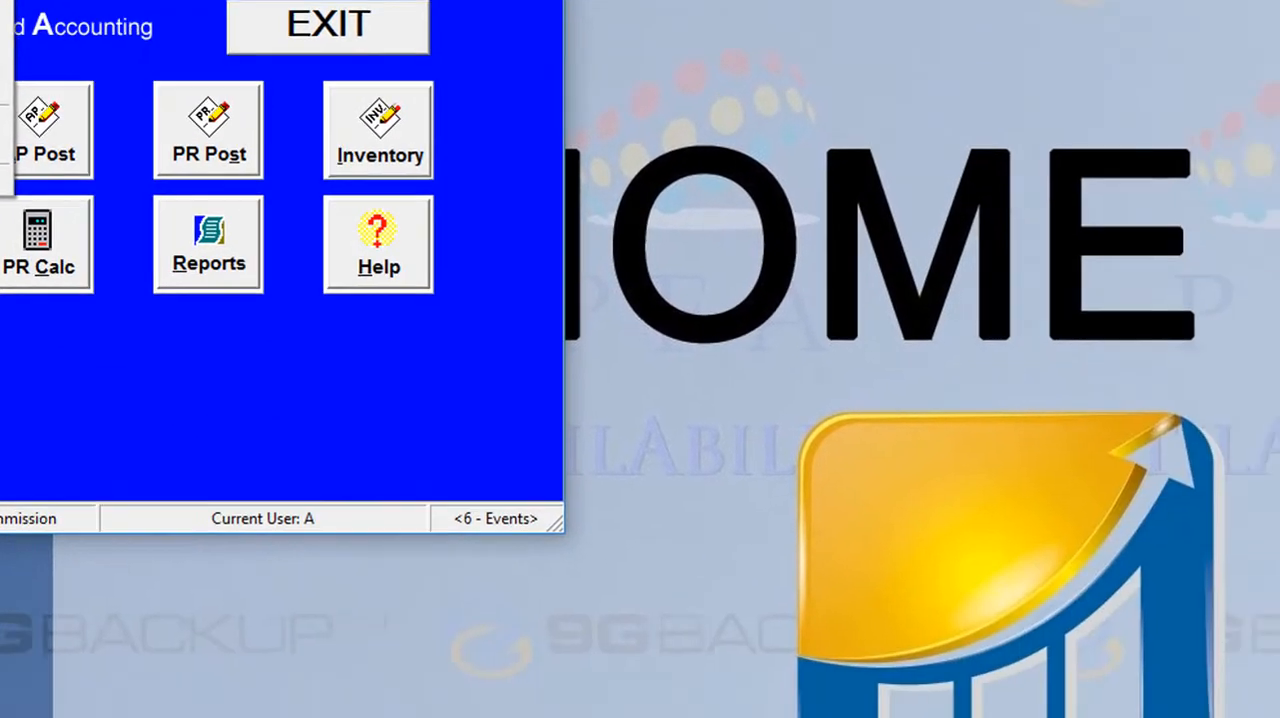
pyautogui.click(4, 134)
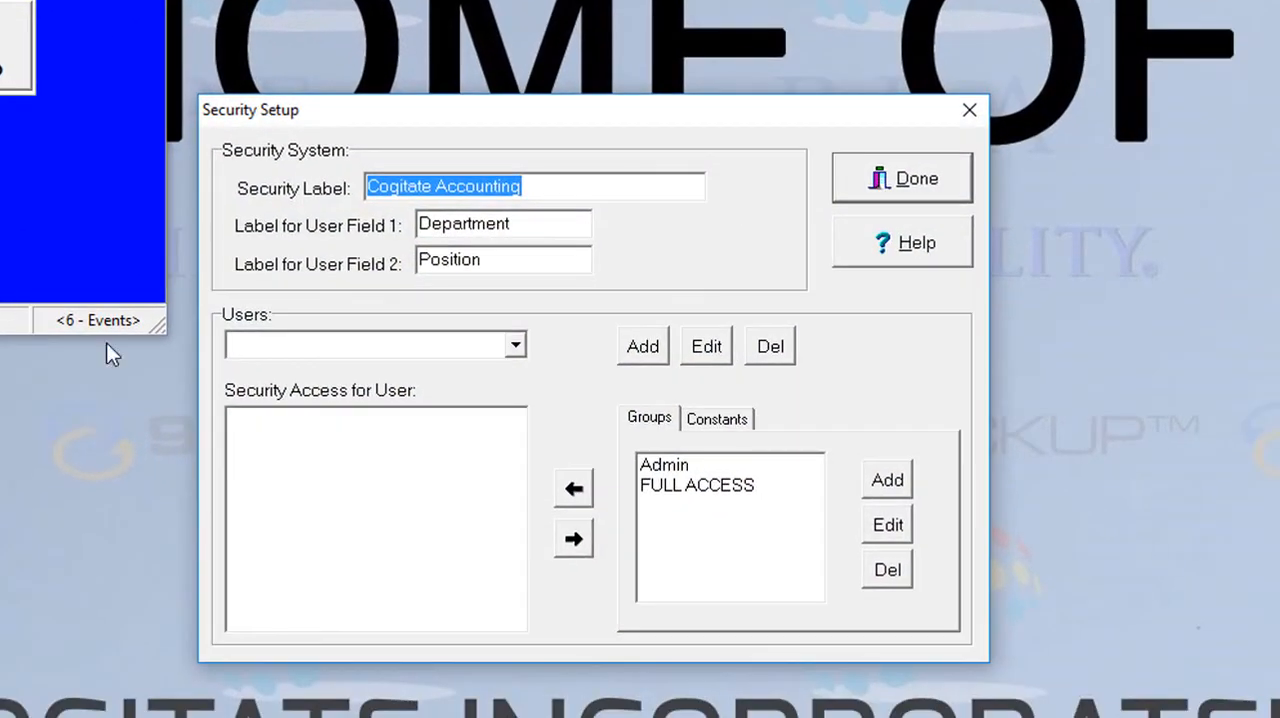
pyautogui.click(517, 344)
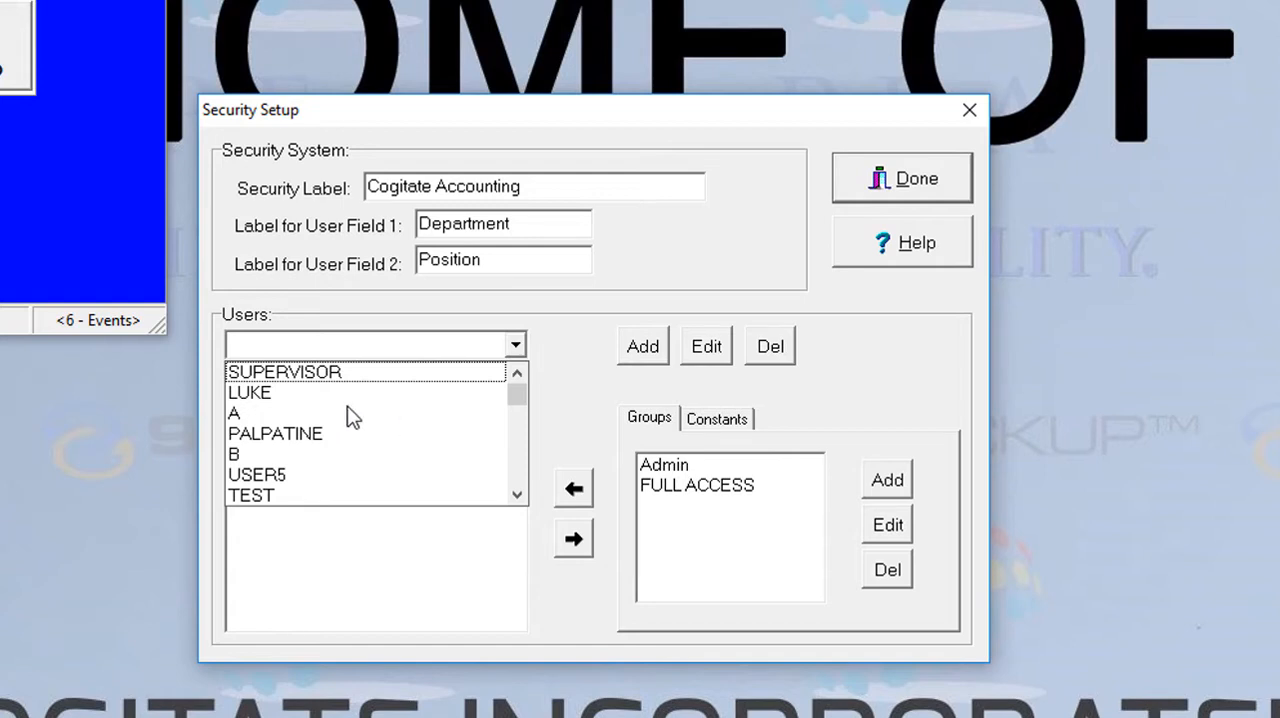
pyautogui.click(247, 394)
pyautogui.click(247, 394)
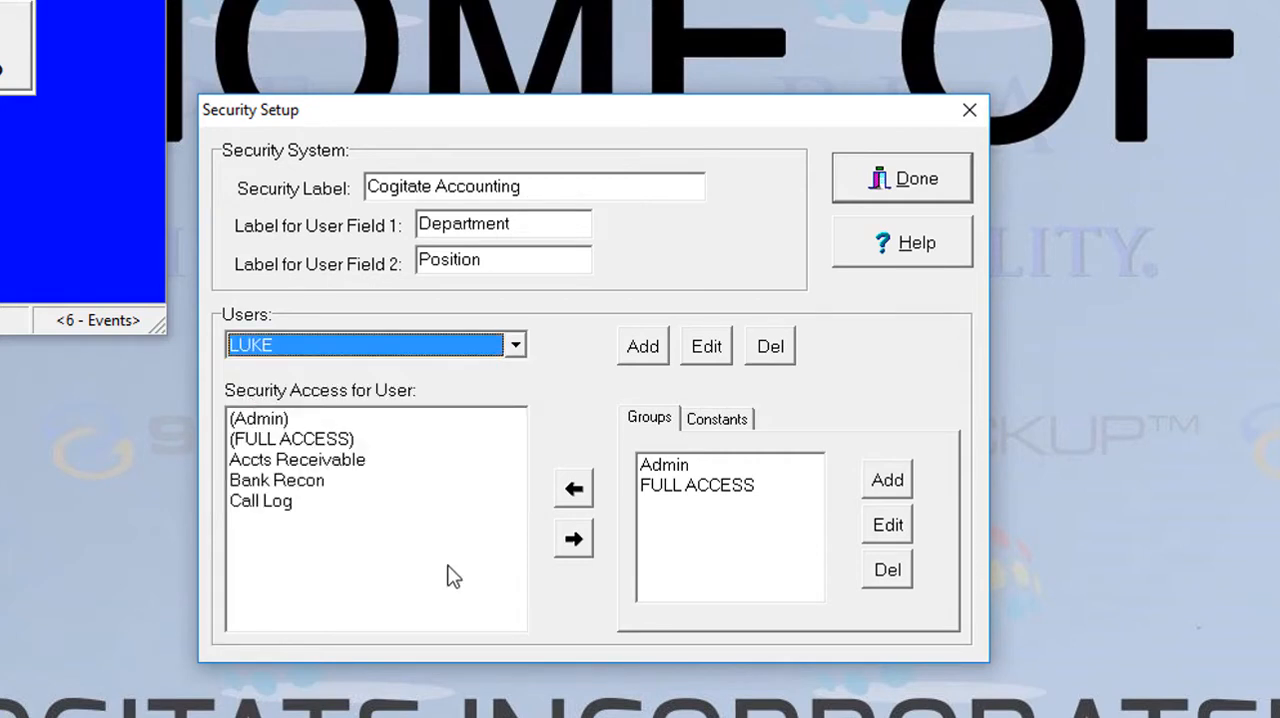
# Review the user's assigned security access, including Accts Receivable, Bank Recon, Call Log and the Admin group
pyautogui.click(261, 459)
pyautogui.click(255, 484)
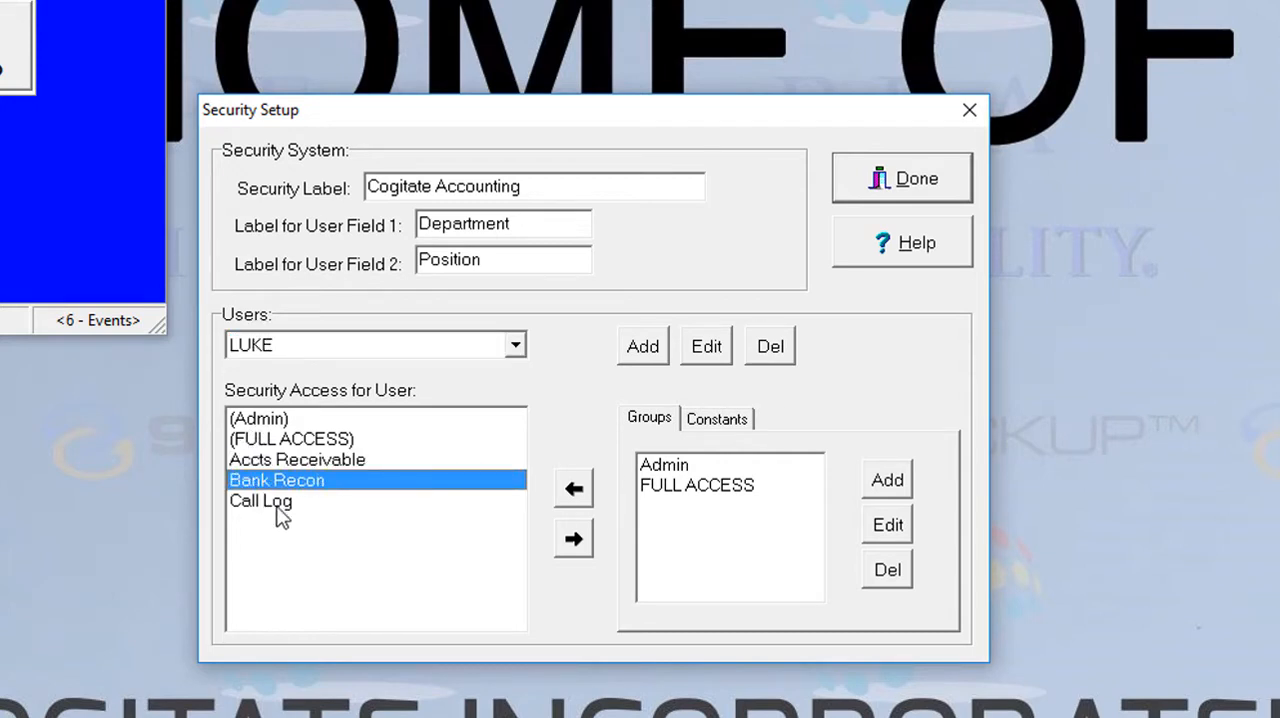
pyautogui.click(254, 500)
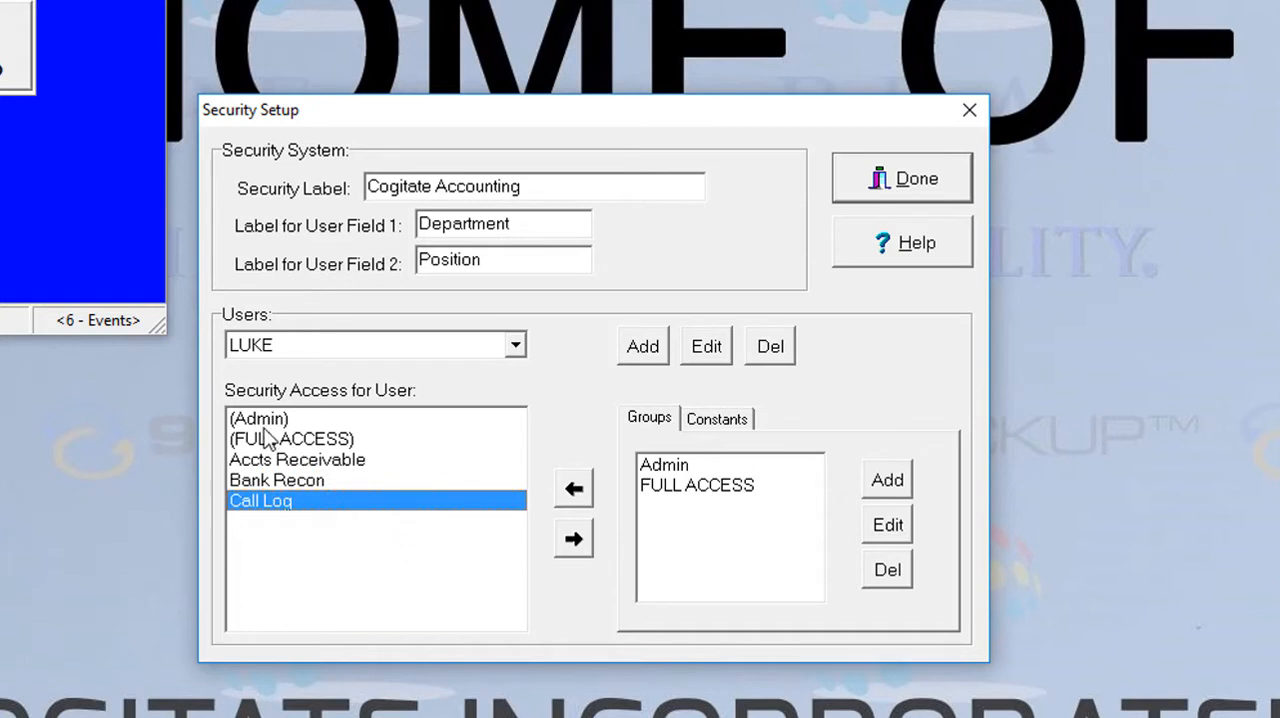
pyautogui.click(264, 423)
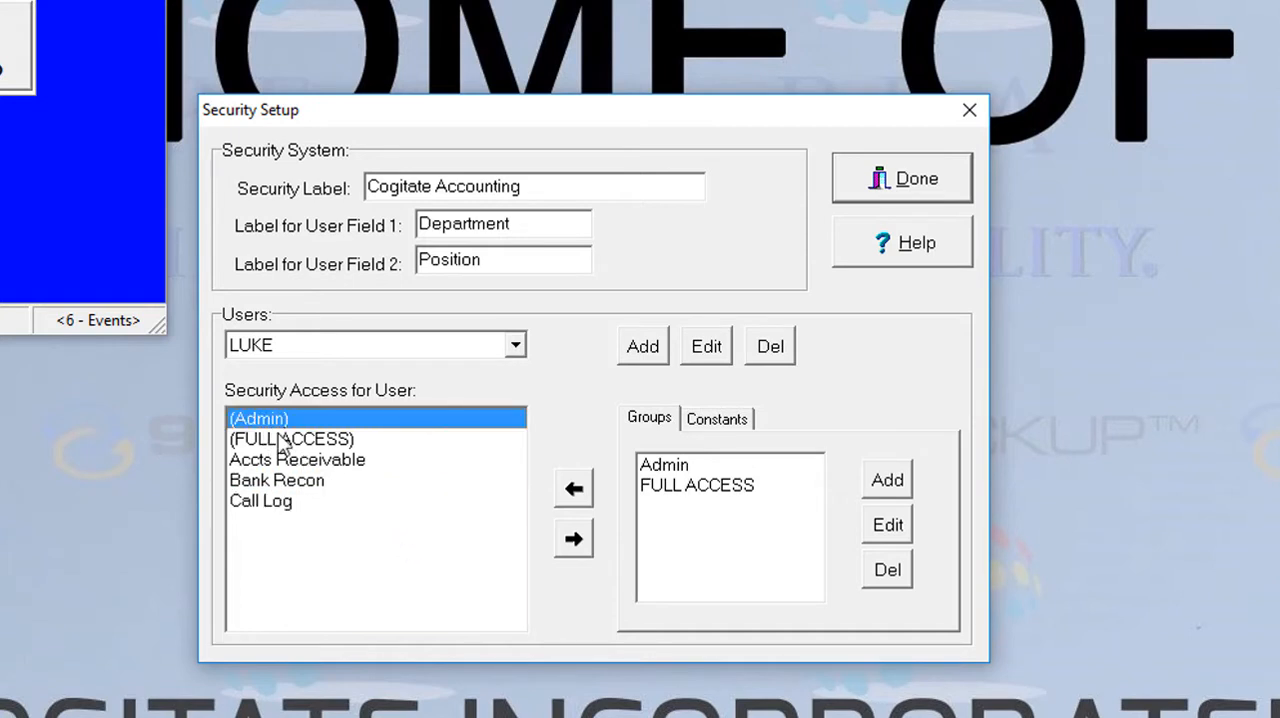
# Inspect which constants the Admin and FULL ACCESS groups contain
pyautogui.click(652, 466)
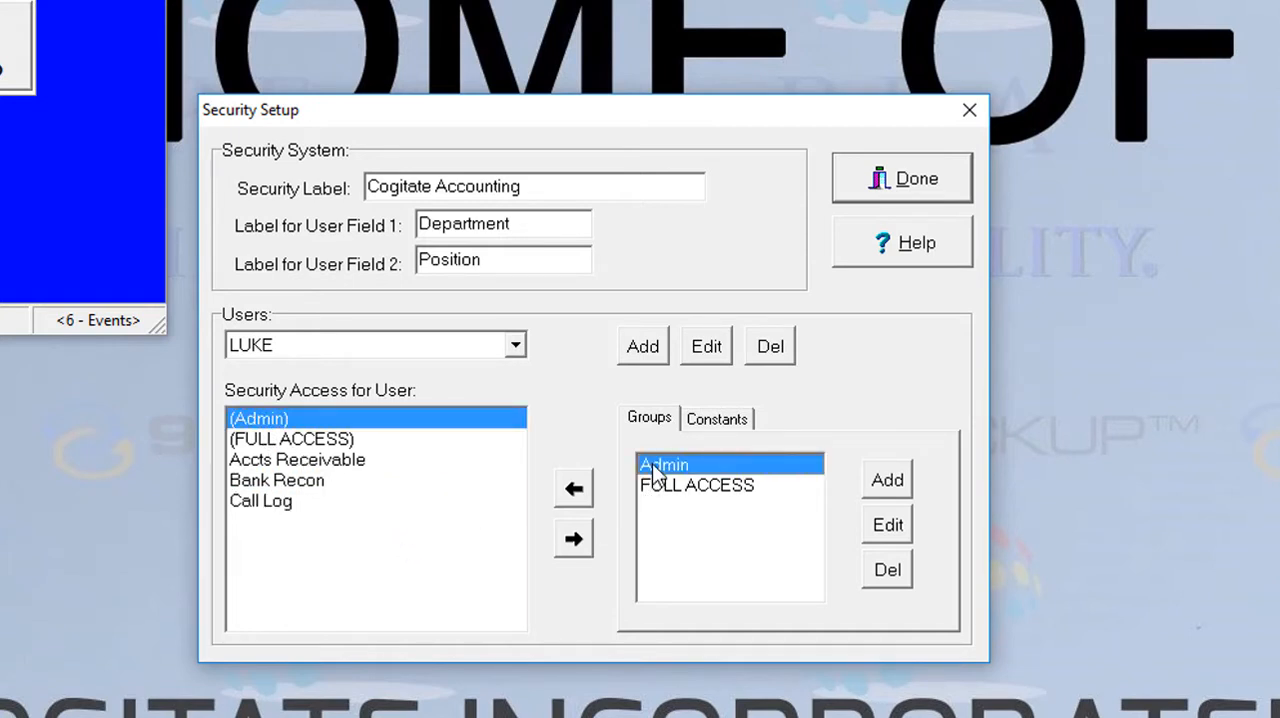
pyautogui.click(903, 526)
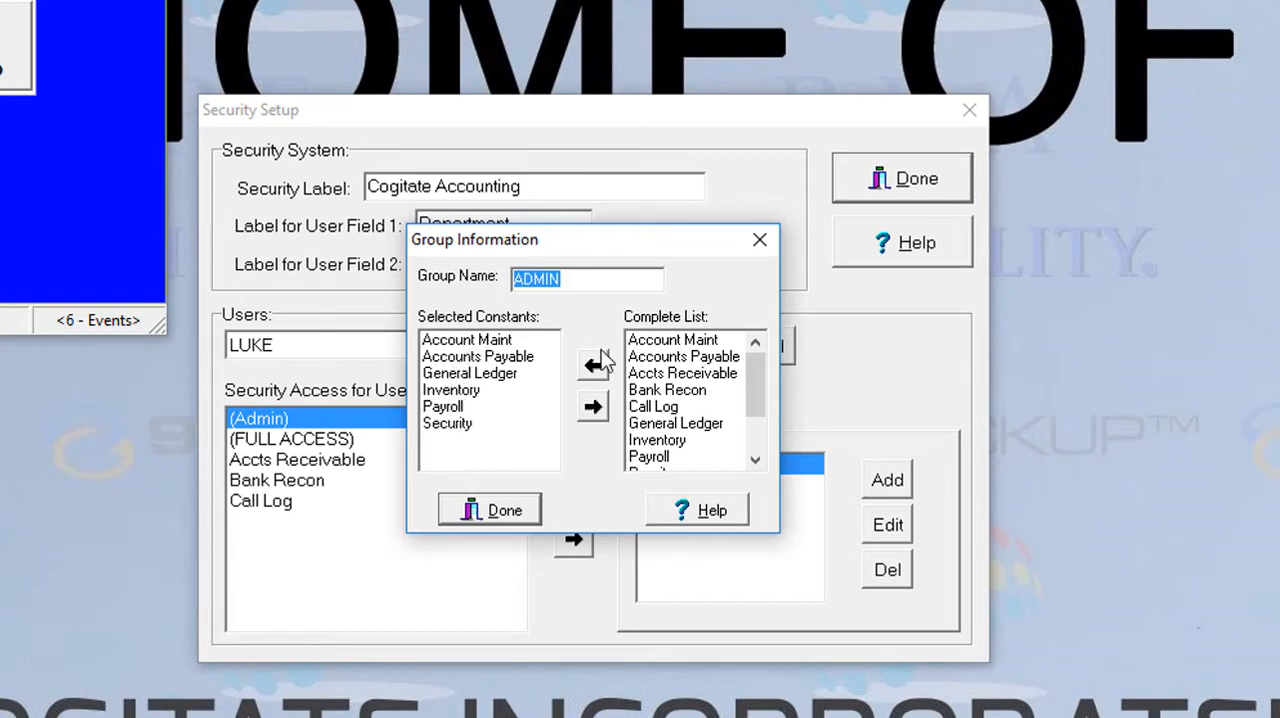
pyautogui.click(760, 240)
pyautogui.click(700, 485)
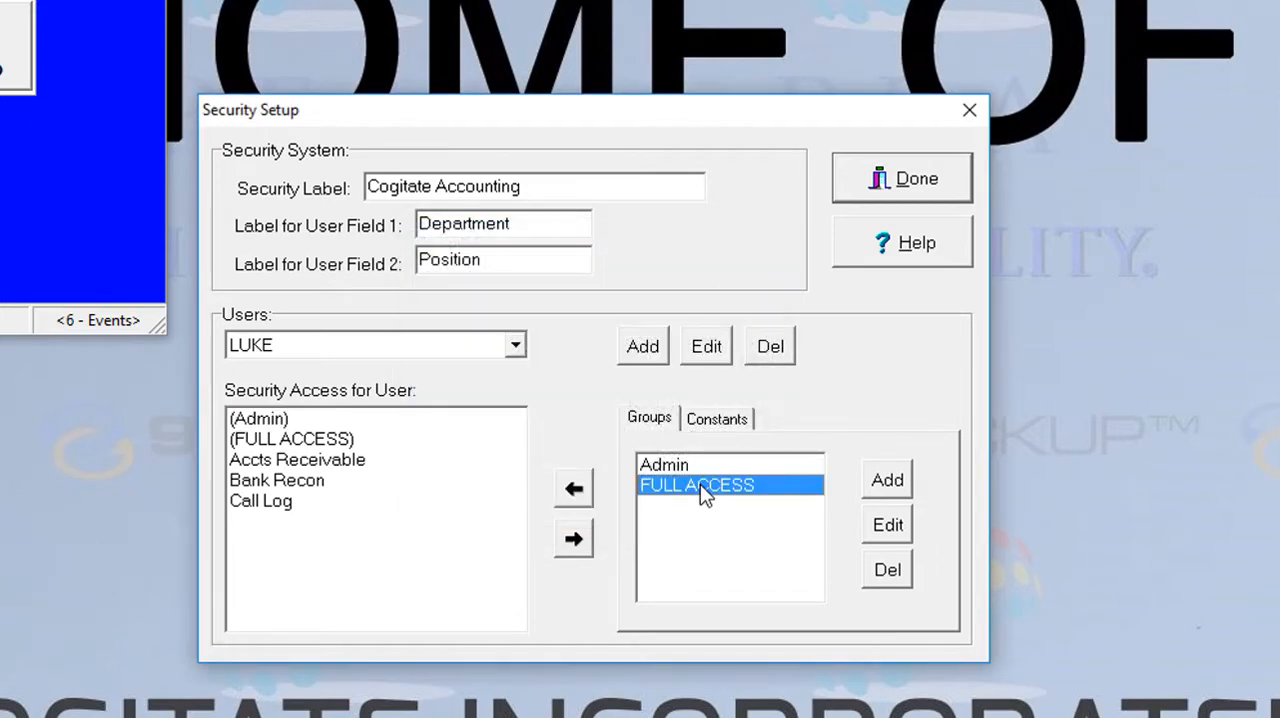
pyautogui.click(888, 525)
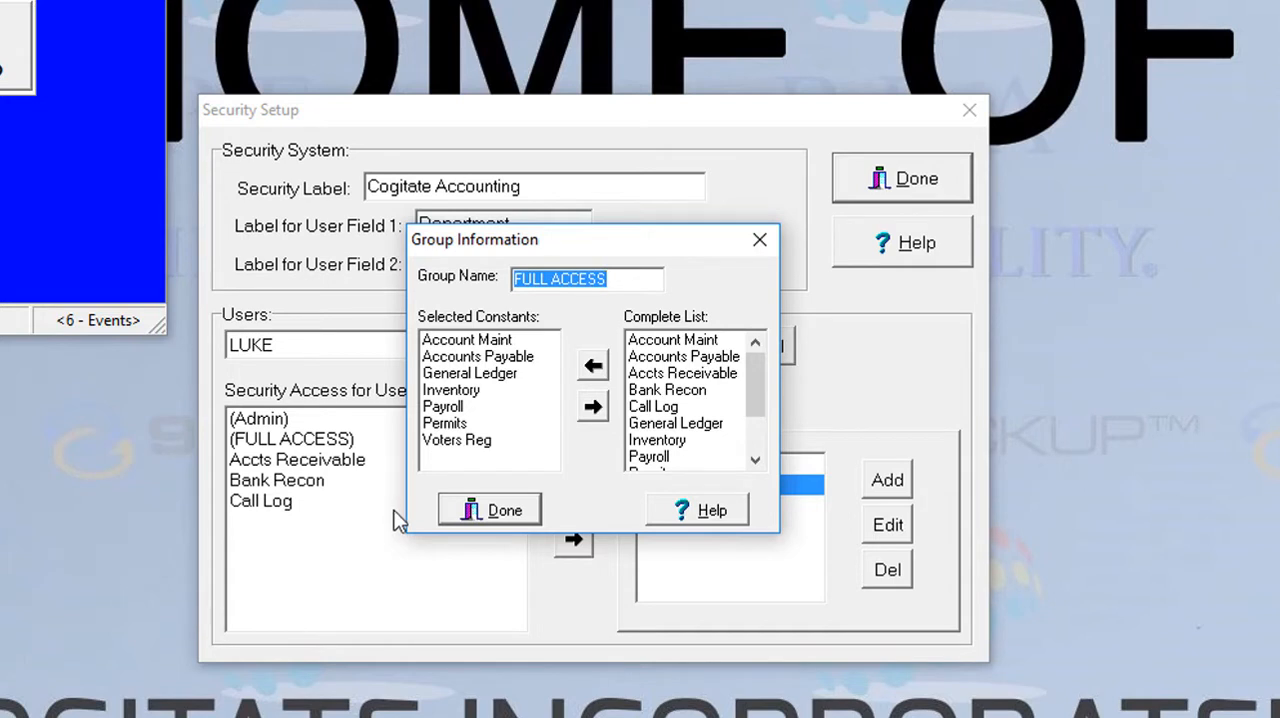
pyautogui.click(504, 522)
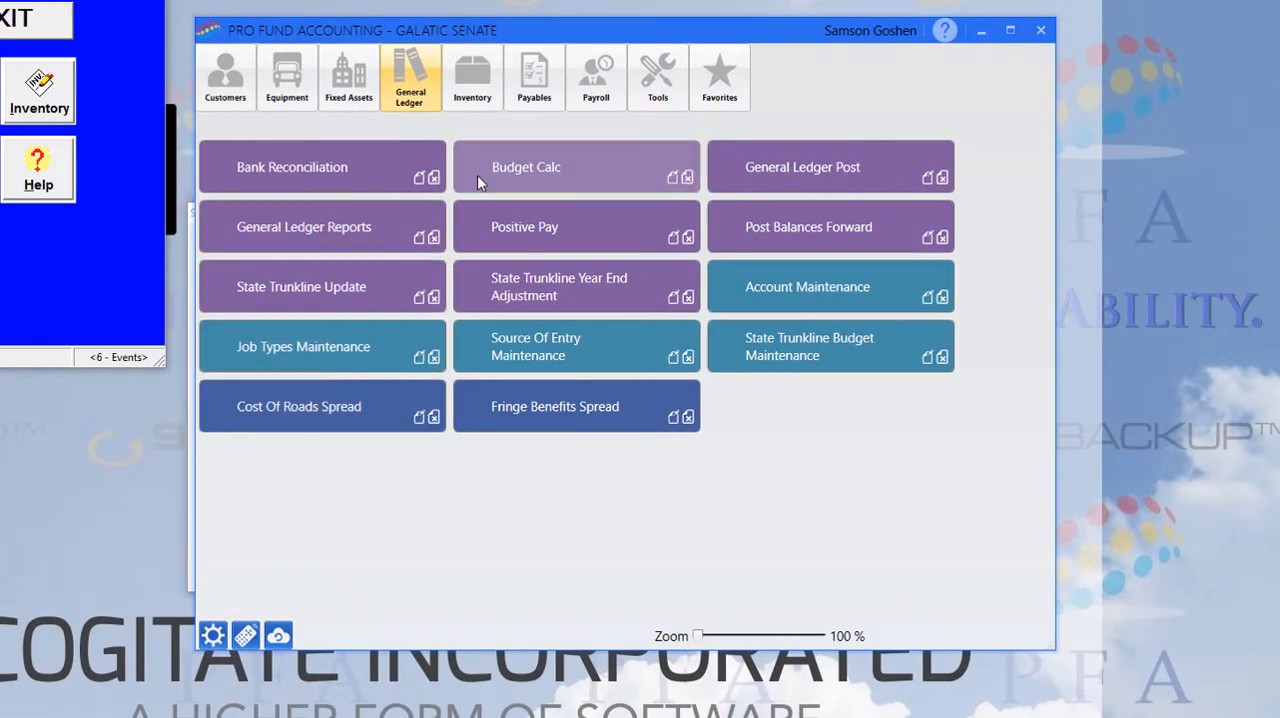
# Switch to Security in the new Pro Fund Accounting and create a user with the username, first name and last name
pyautogui.click(640, 77)
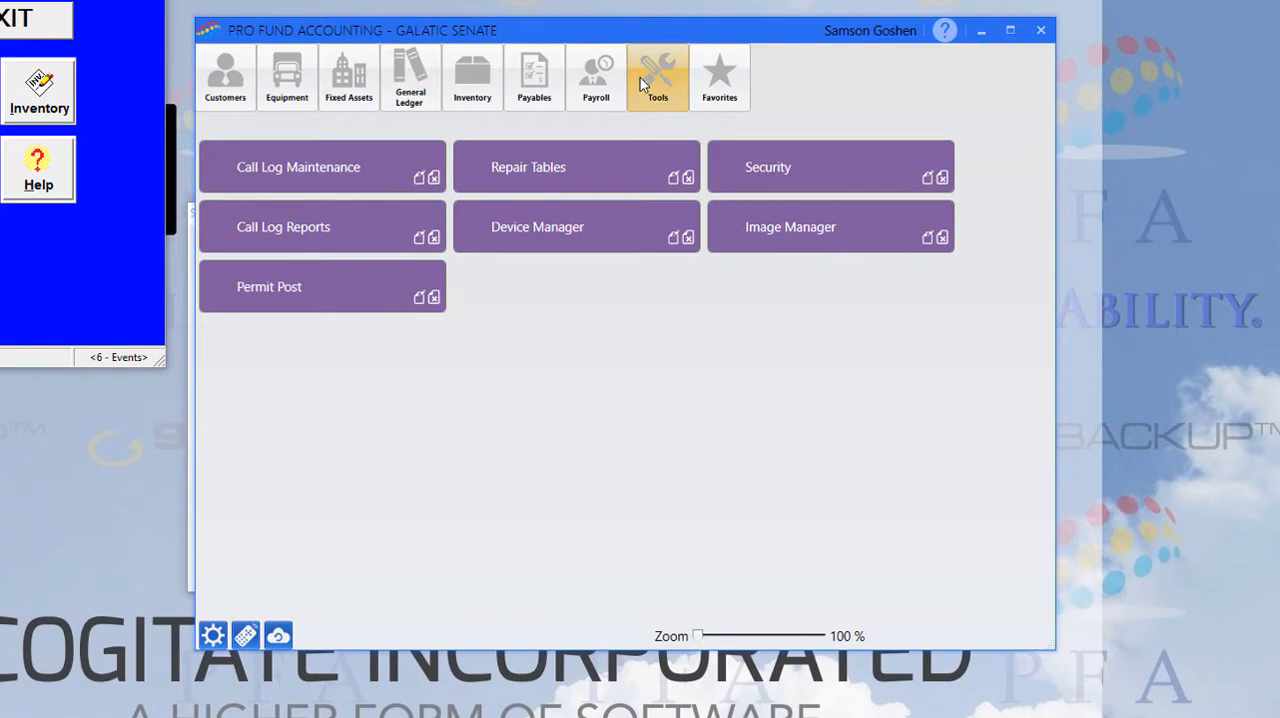
pyautogui.click(794, 183)
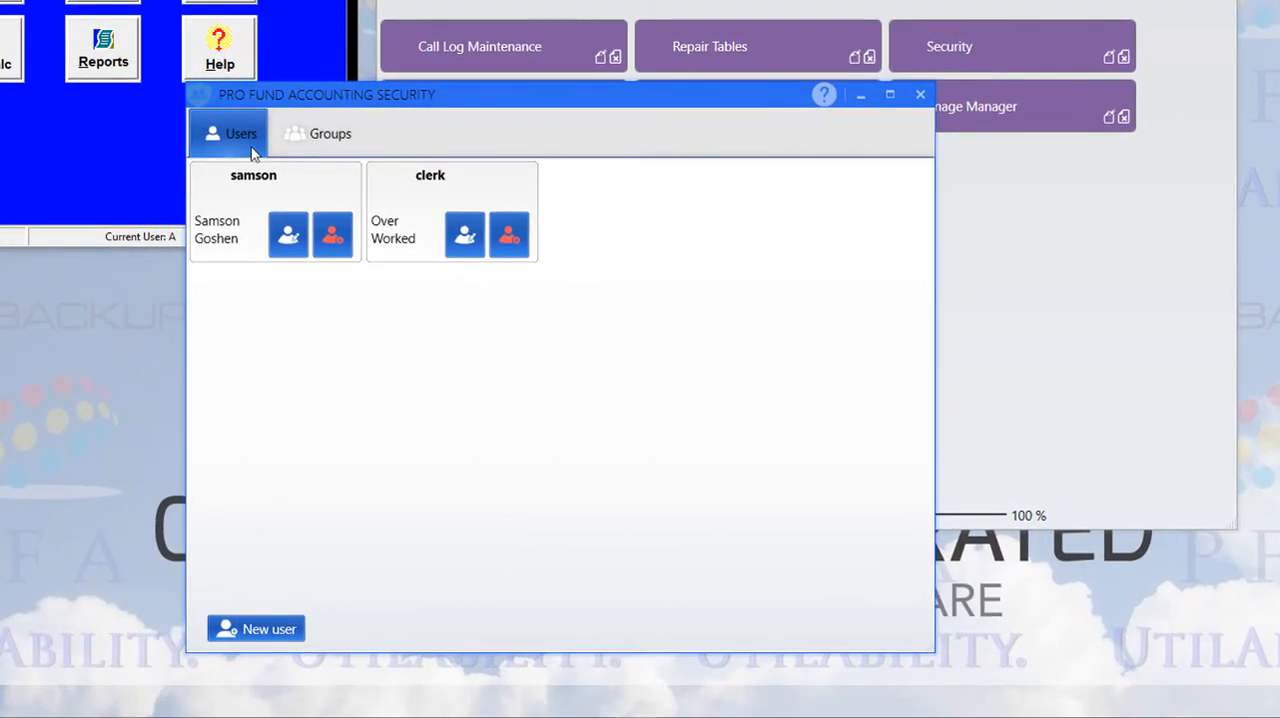
pyautogui.click(255, 625)
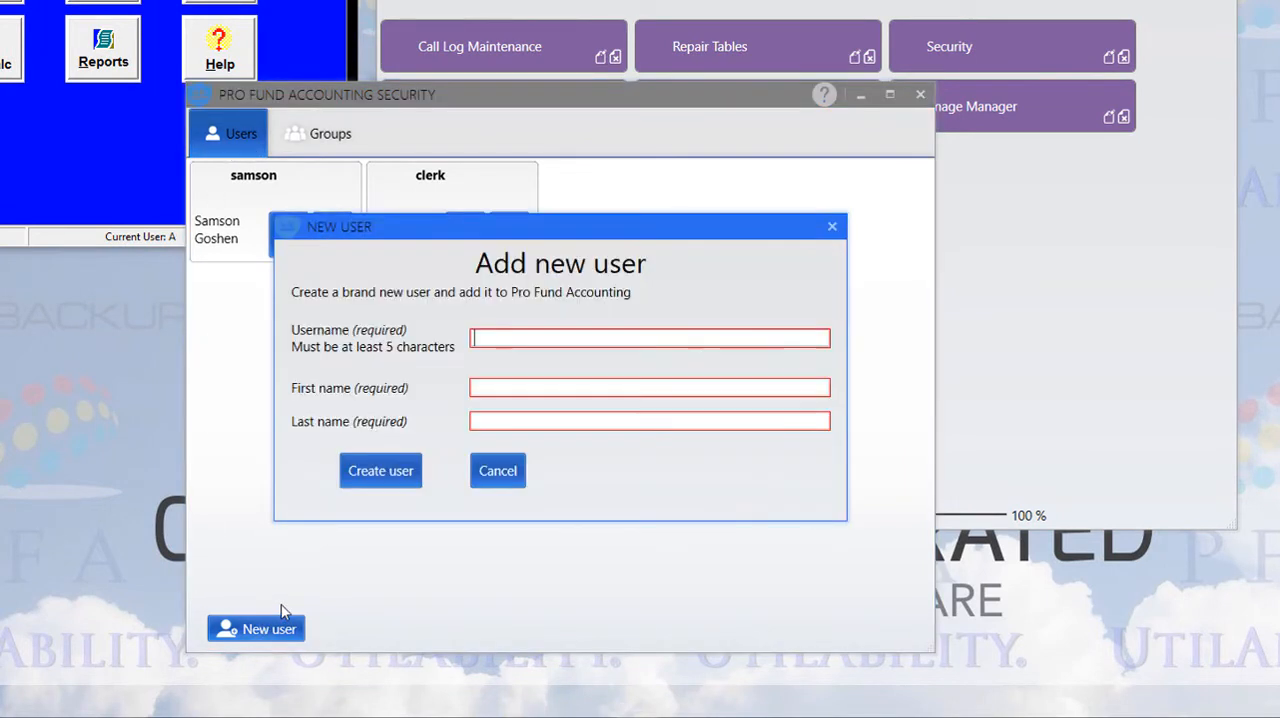
pyautogui.write('Luke')
pyautogui.write('s')
pyautogui.click(505, 387)
pyautogui.write('Luke')
pyautogui.press('Tab')
pyautogui.write('Skywalker')
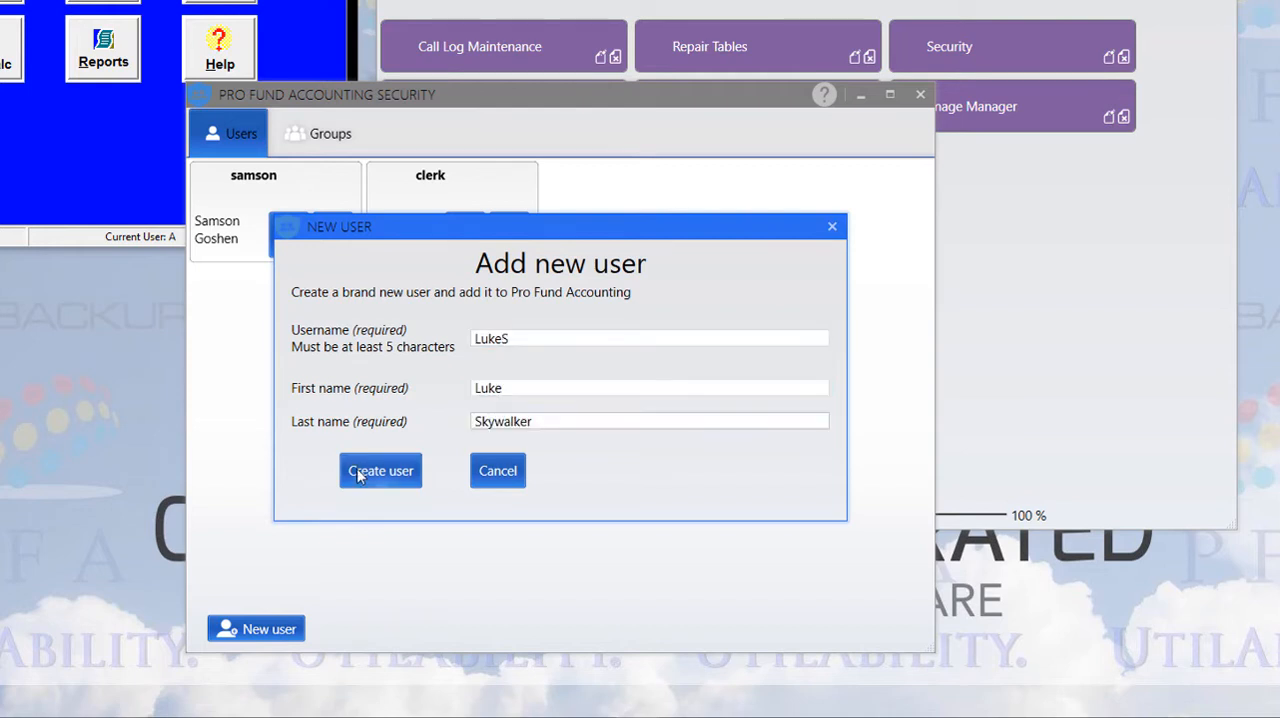
pyautogui.click(357, 469)
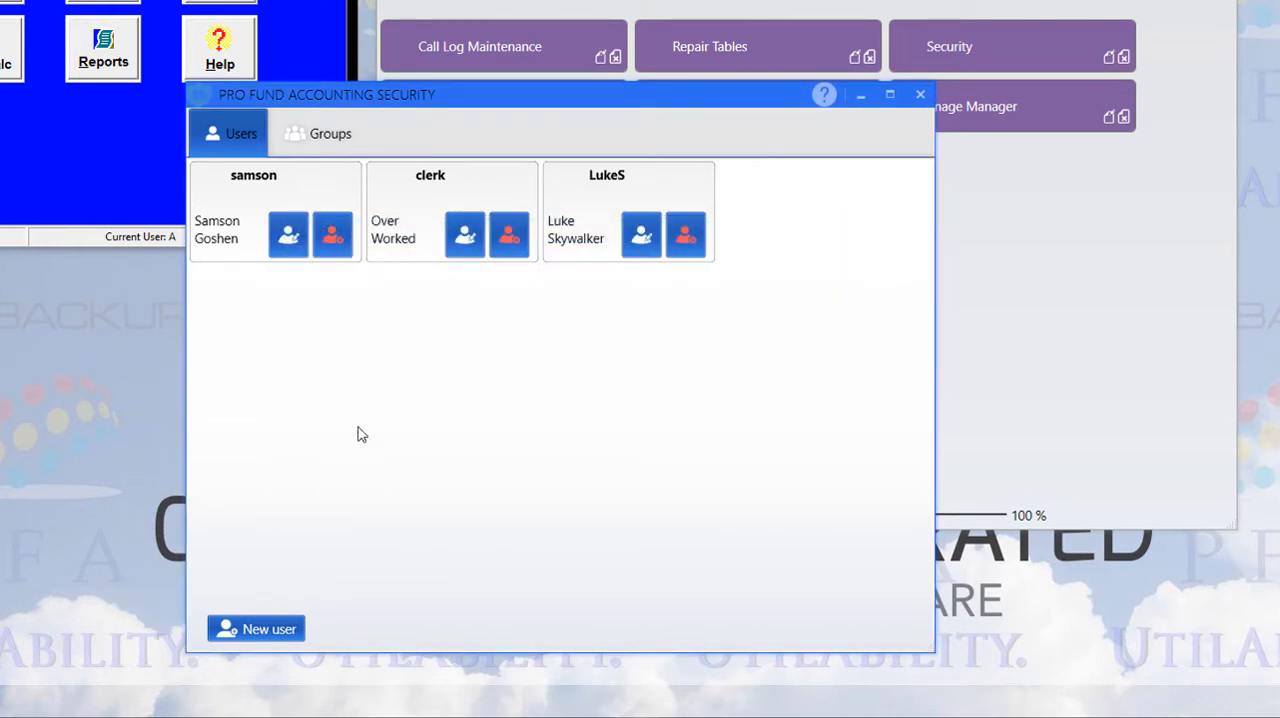
# Check the old account's administrative rights in Security Setup and set the new user's type to Administrator
pyautogui.click(641, 237)
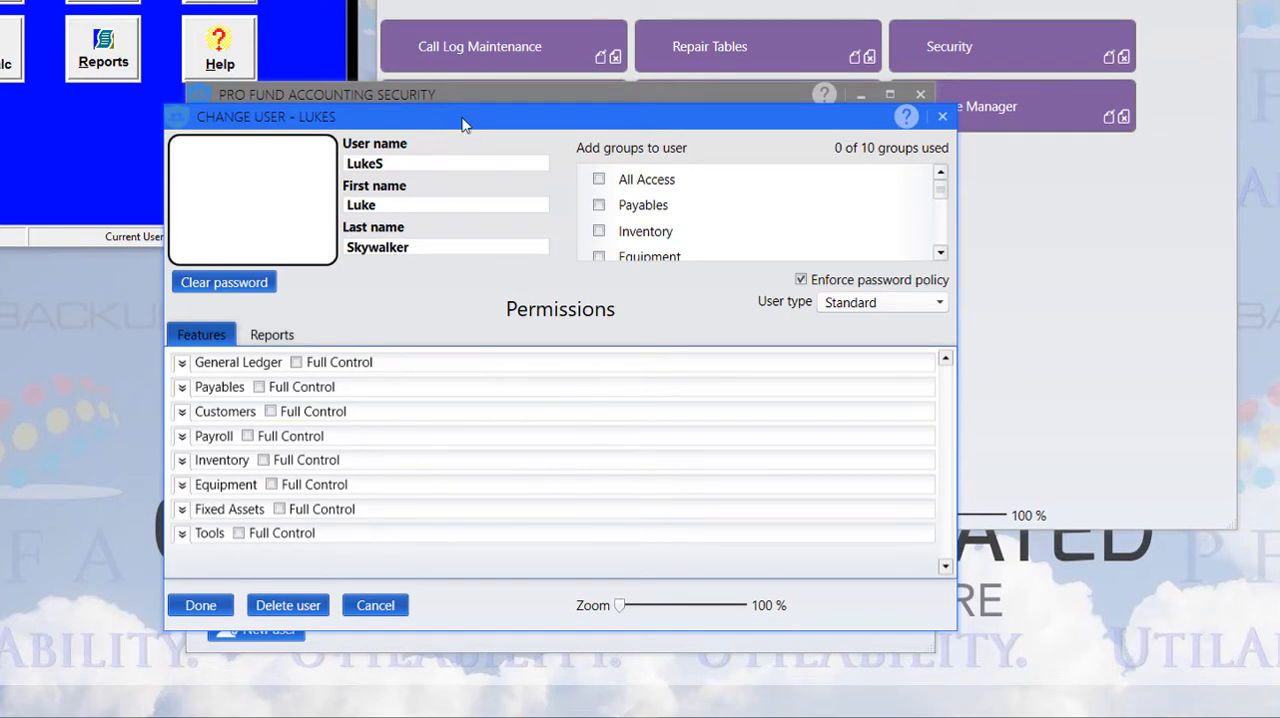
pyautogui.moveTo(465, 127); pyautogui.dragTo(726, 157)
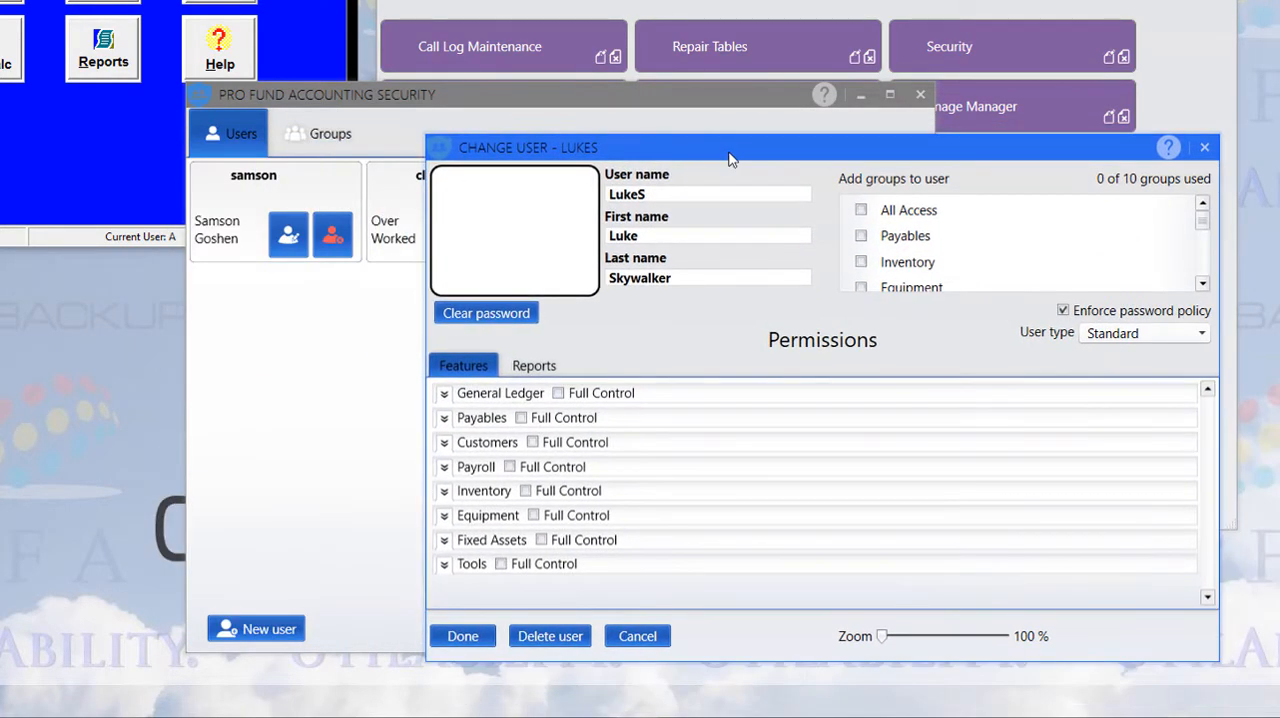
pyautogui.click(120, 130)
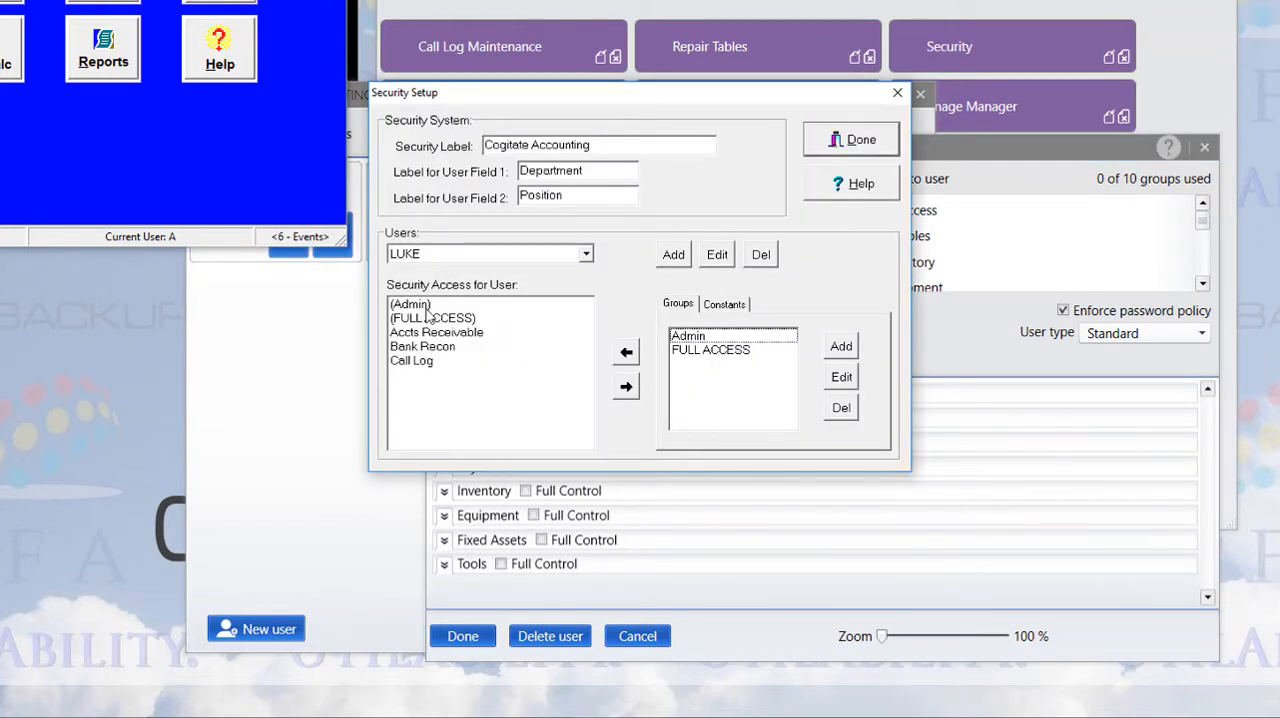
pyautogui.click(714, 255)
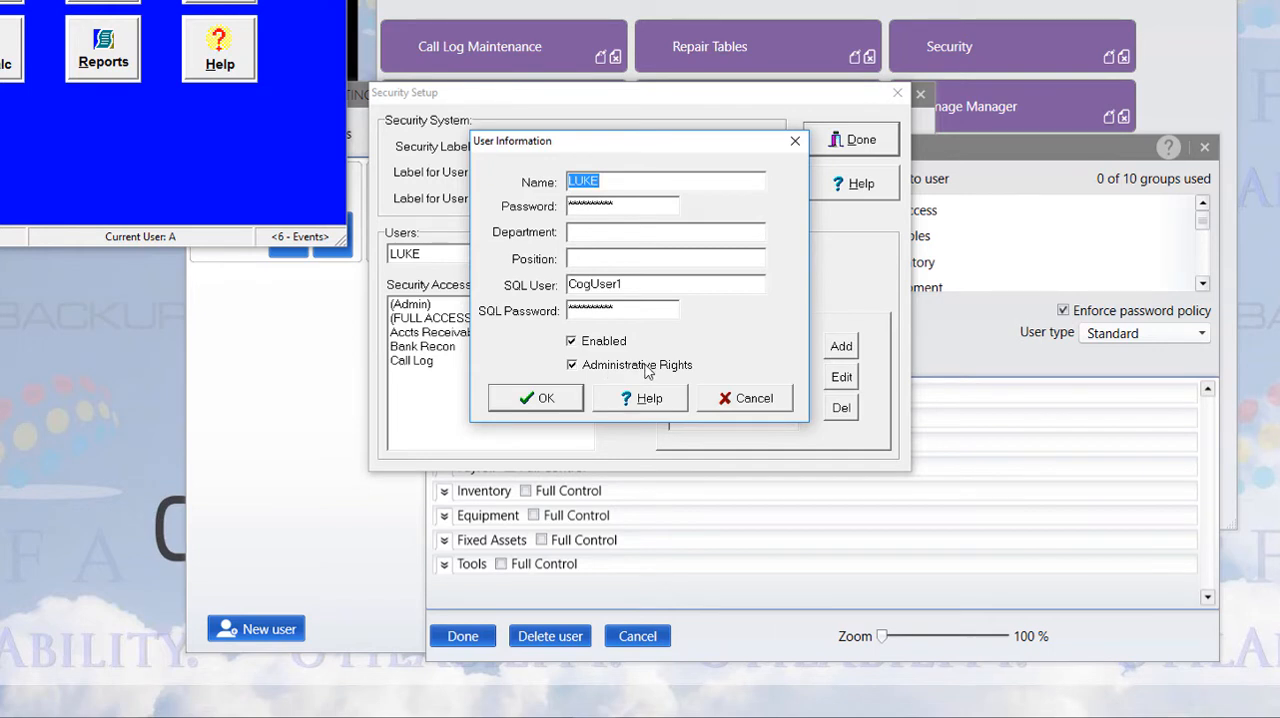
pyautogui.click(754, 392)
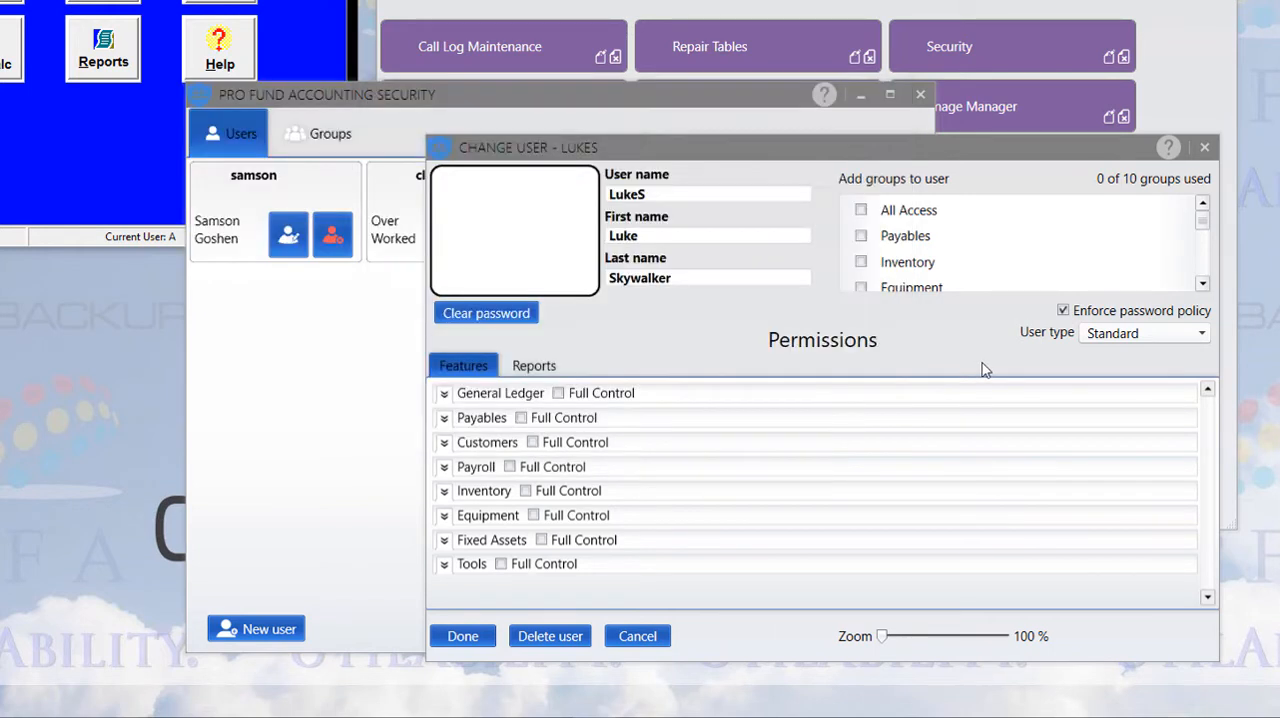
pyautogui.click(1199, 337)
pyautogui.click(1155, 365)
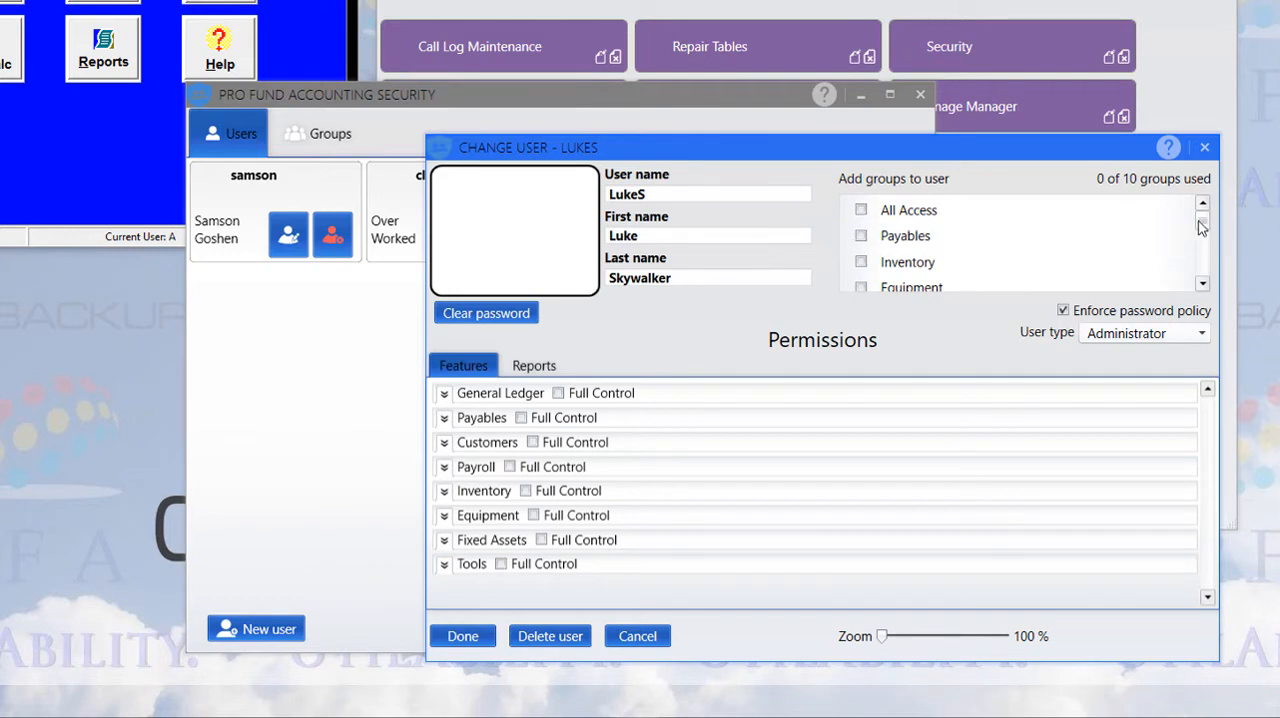
# Assign the All Access group to the new user
pyautogui.moveTo(1199, 221); pyautogui.dragTo(1203, 266)
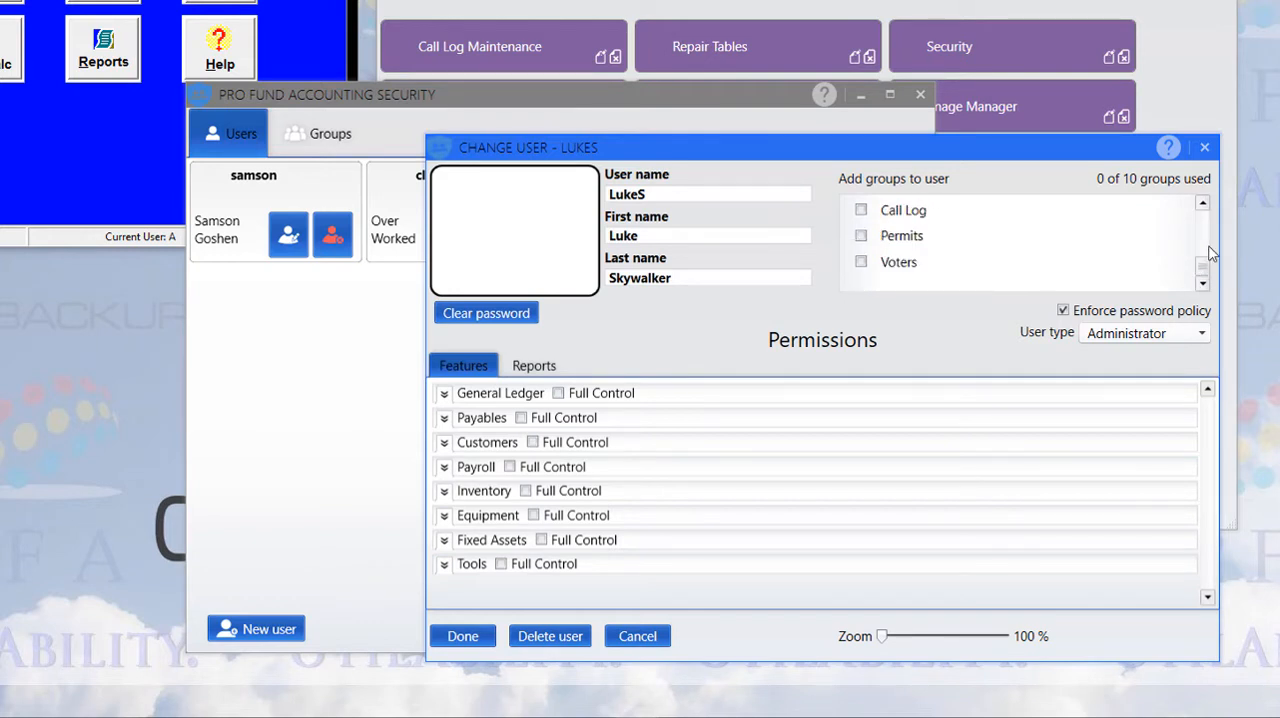
pyautogui.scroll(3, 1209, 253)
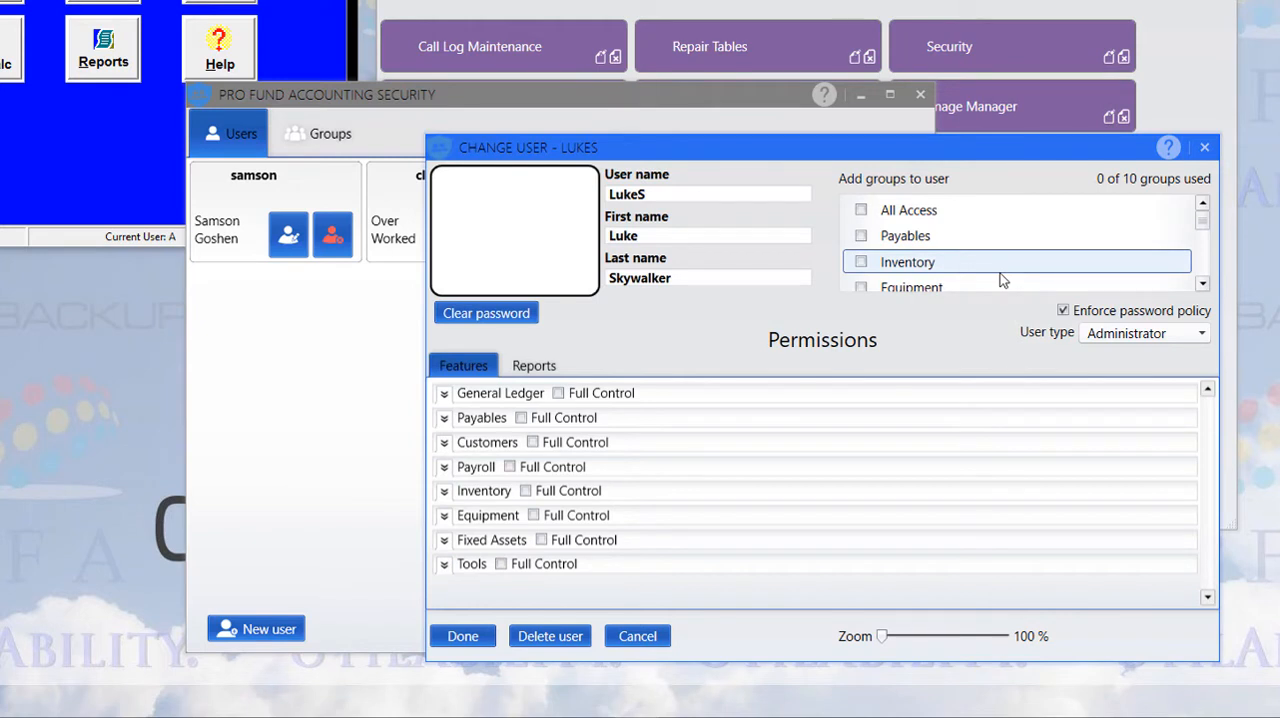
pyautogui.click(861, 211)
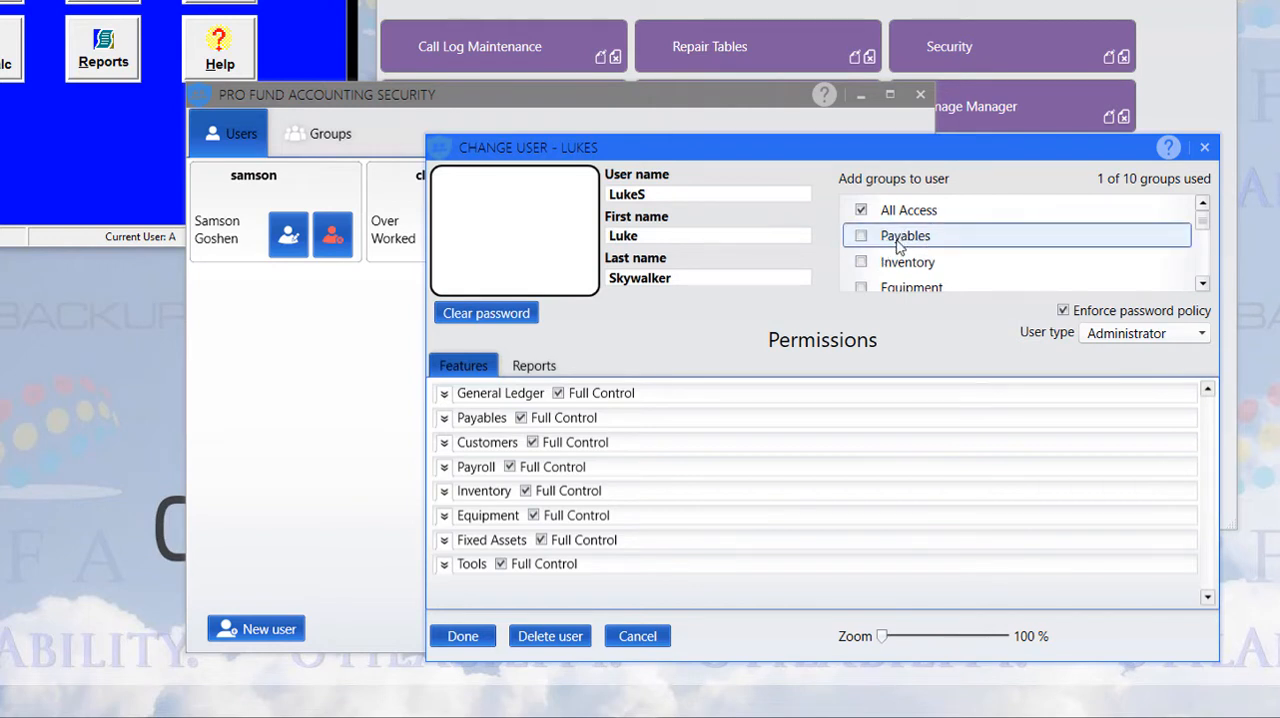
# Browse the complete list of groups available for the new user, from All Access through Voters
pyautogui.moveTo(1204, 223)
pyautogui.mouseDown()
pyautogui.moveTo(1207, 283)
pyautogui.moveTo(1204, 215)
pyautogui.mouseUp()
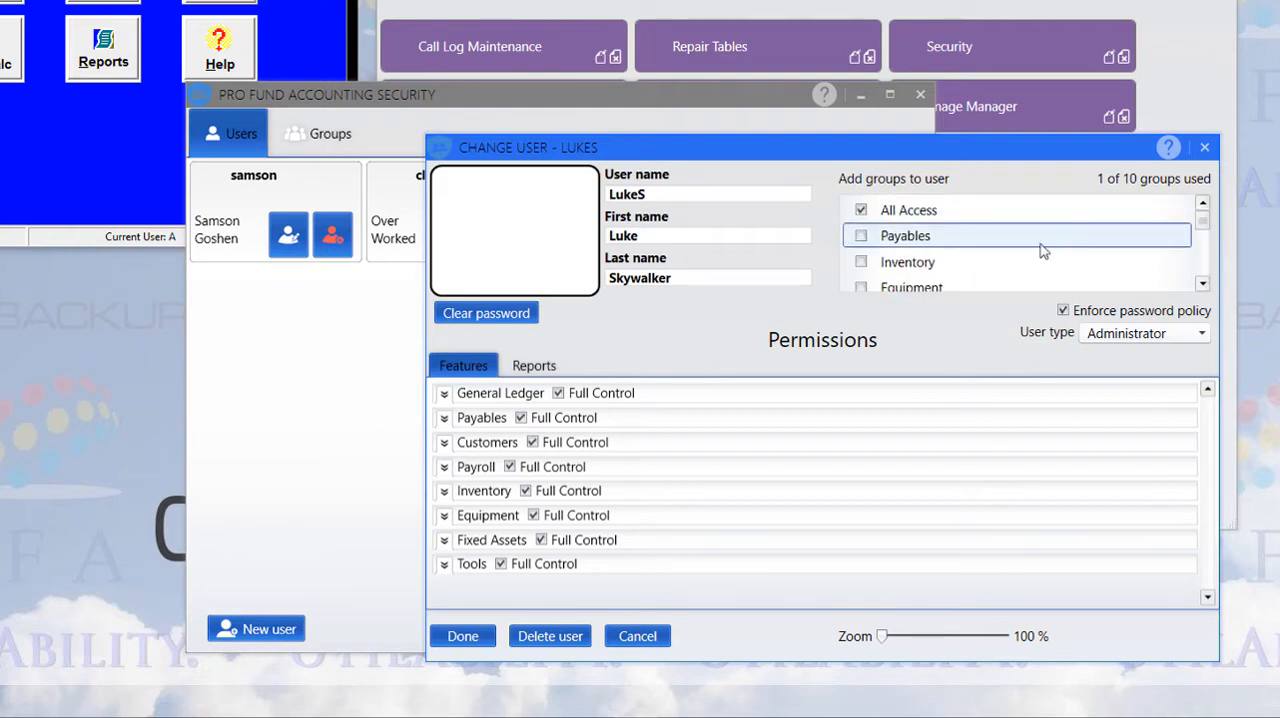
pyautogui.scroll(-5, 1020, 251)
pyautogui.scroll(4, 1020, 251)
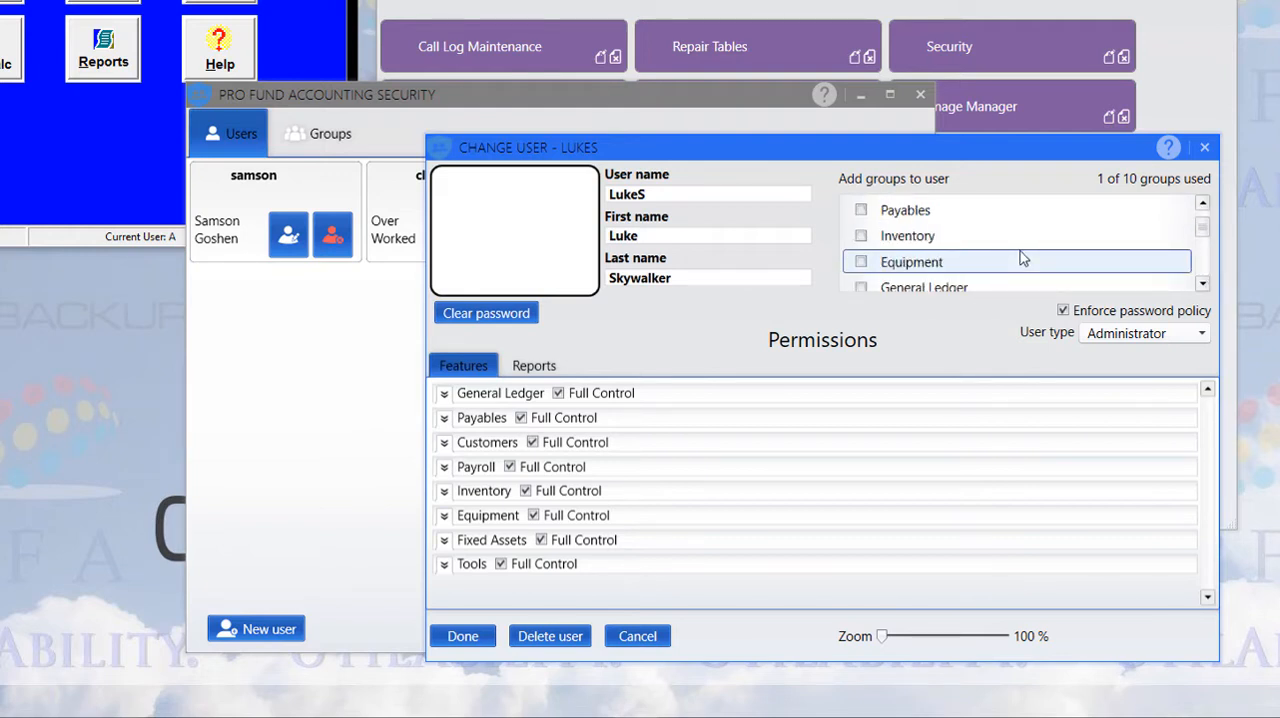
pyautogui.scroll(1, 1020, 251)
pyautogui.scroll(-3, 1018, 262)
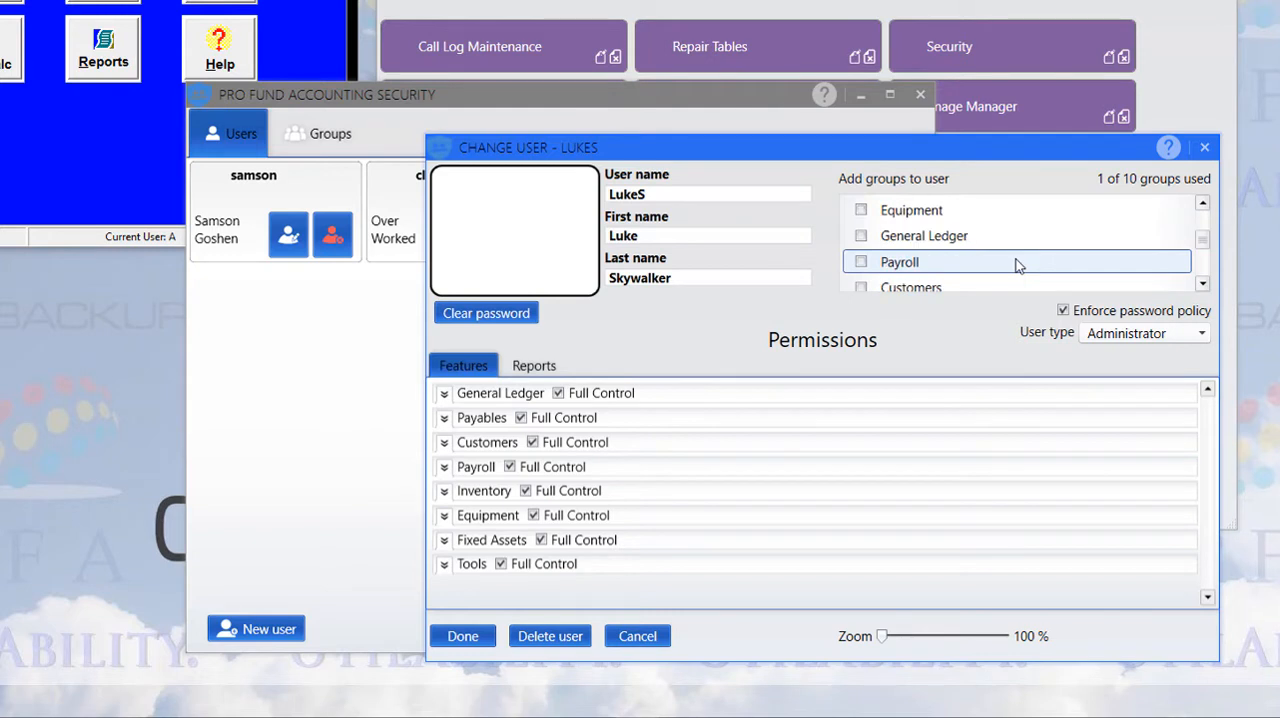
pyautogui.scroll(3, 1018, 264)
pyautogui.scroll(-3, 978, 270)
pyautogui.scroll(-3, 1006, 266)
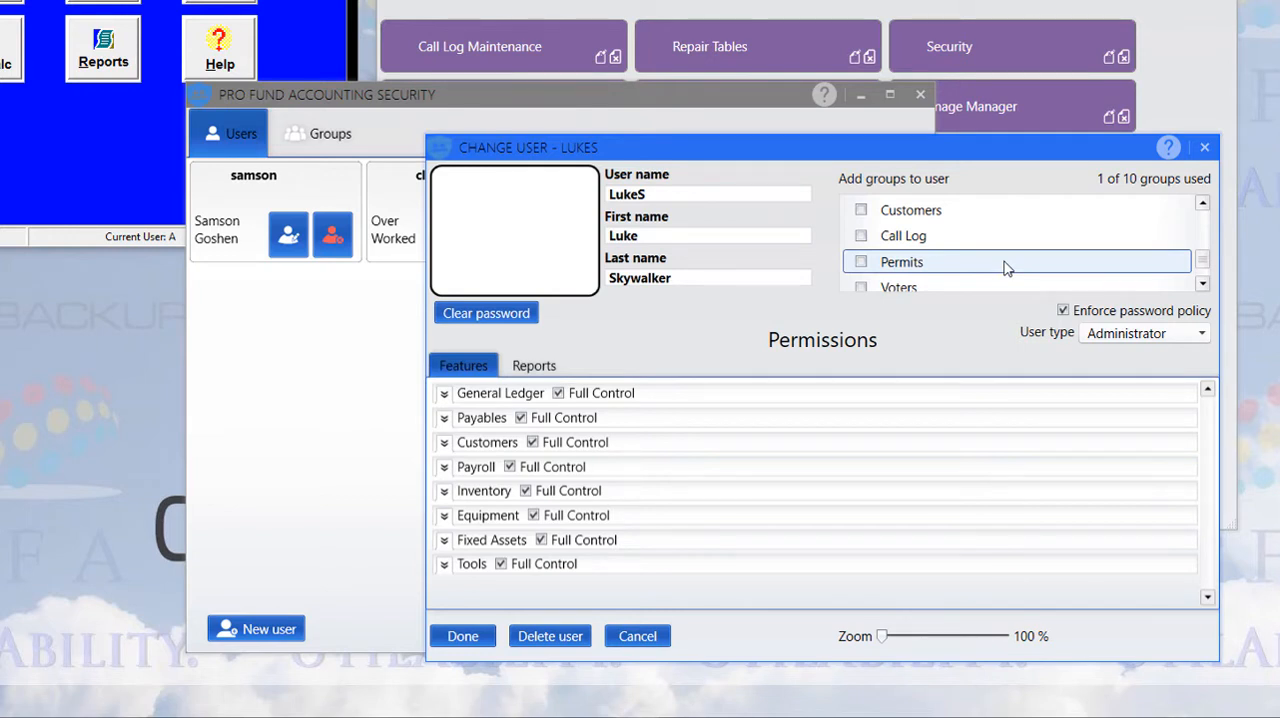
pyautogui.scroll(6, 1006, 266)
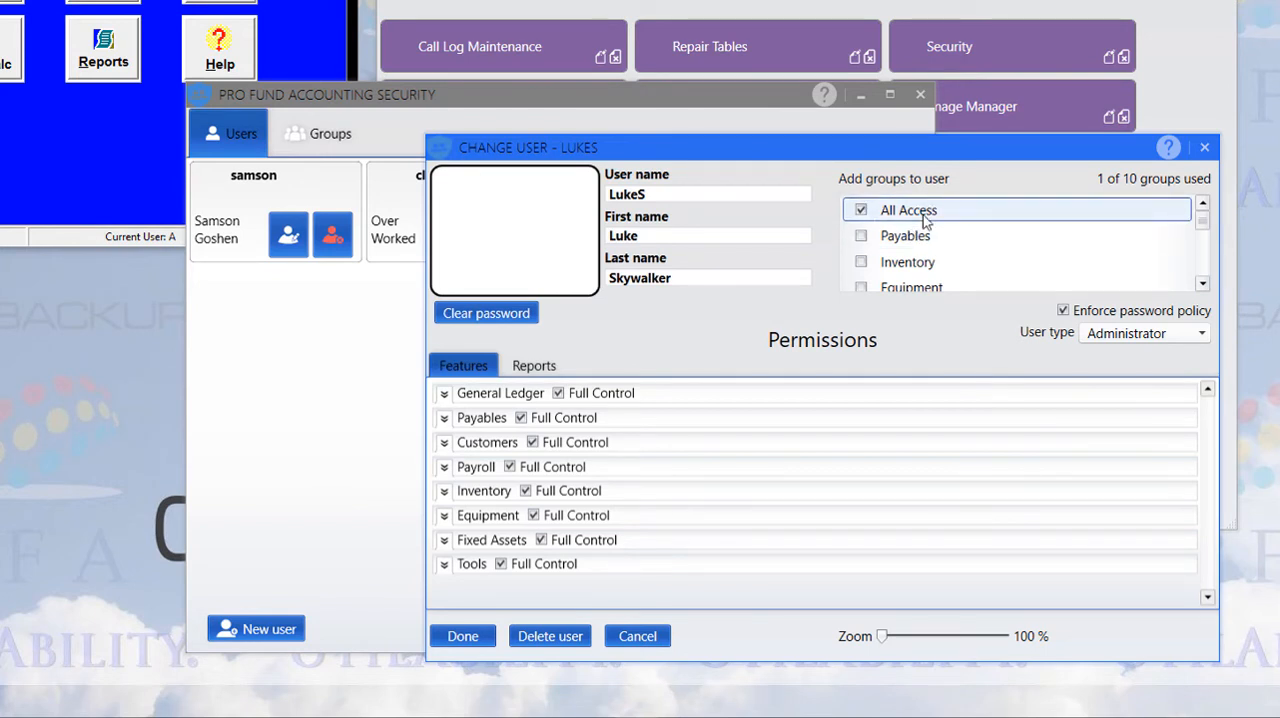
pyautogui.scroll(-1, 923, 215)
pyautogui.scroll(1, 923, 215)
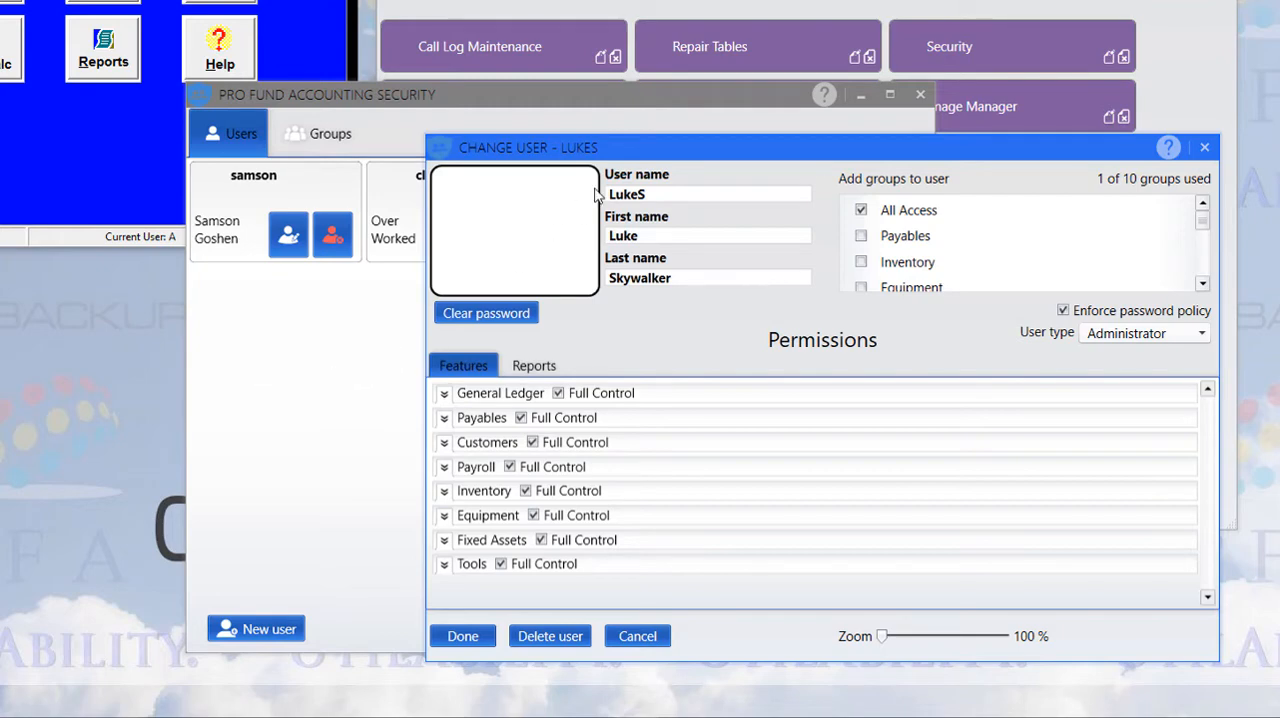
# Move the Change User and old Security Setup windows apart and compare the old account's access with the new user's available groups
pyautogui.moveTo(643, 150); pyautogui.dragTo(759, 170)
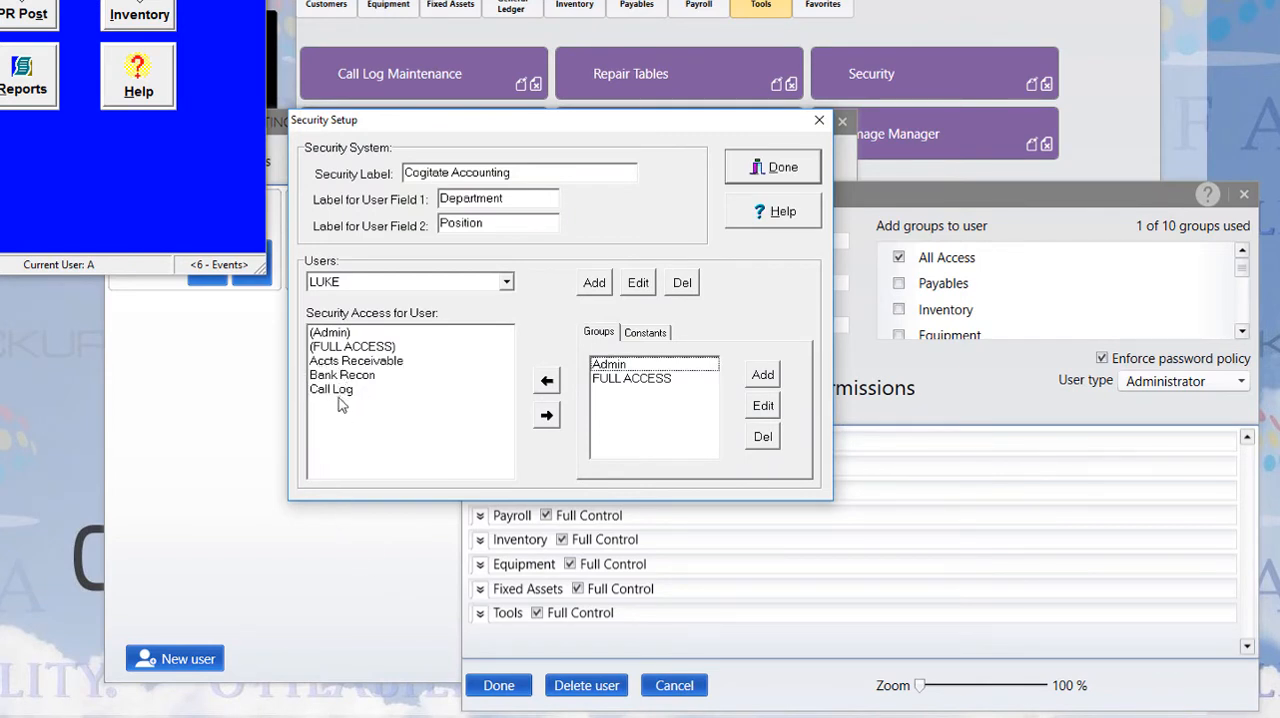
pyautogui.moveTo(577, 121); pyautogui.dragTo(182, 180)
pyautogui.moveTo(1240, 273); pyautogui.dragTo(1228, 316)
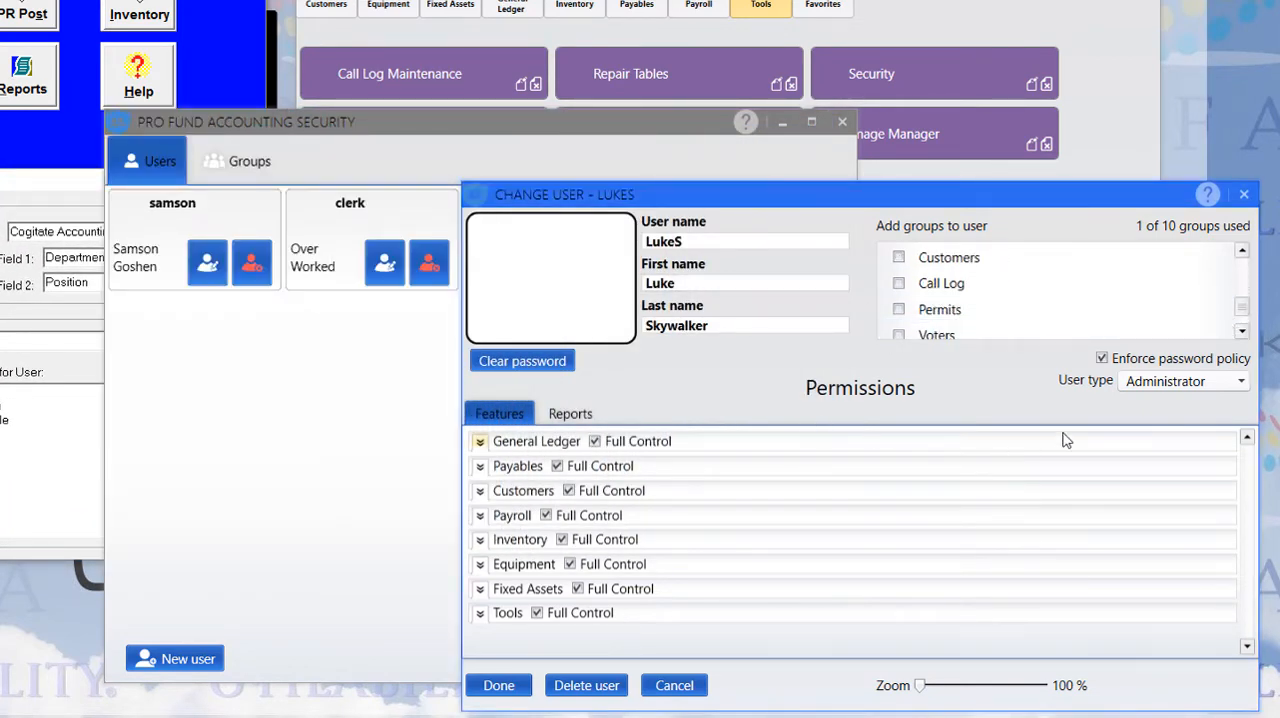
# Replace the new user's All Access group with the Call Log and Customers groups
pyautogui.moveTo(1243, 317)
pyautogui.mouseDown()
pyautogui.moveTo(1241, 262)
pyautogui.moveTo(1241, 302)
pyautogui.mouseUp()
pyautogui.click(899, 258)
pyautogui.click(898, 309)
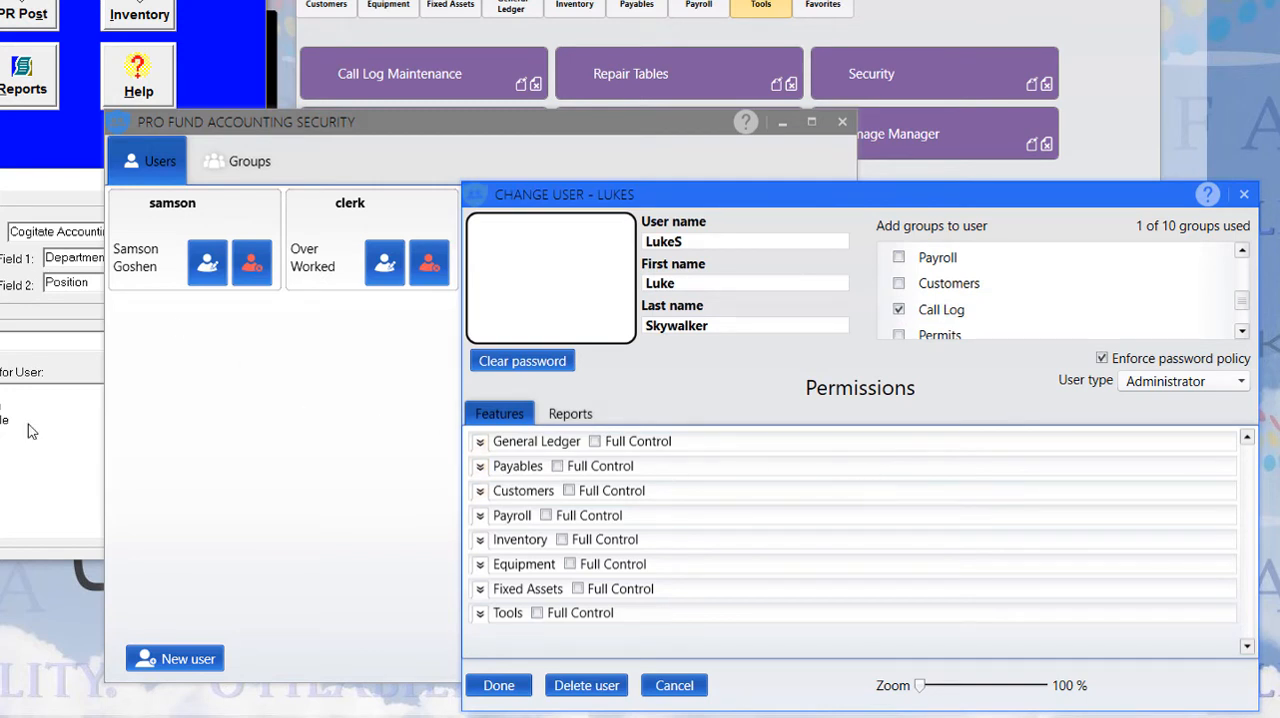
pyautogui.click(898, 283)
pyautogui.scroll(-1, 1020, 309)
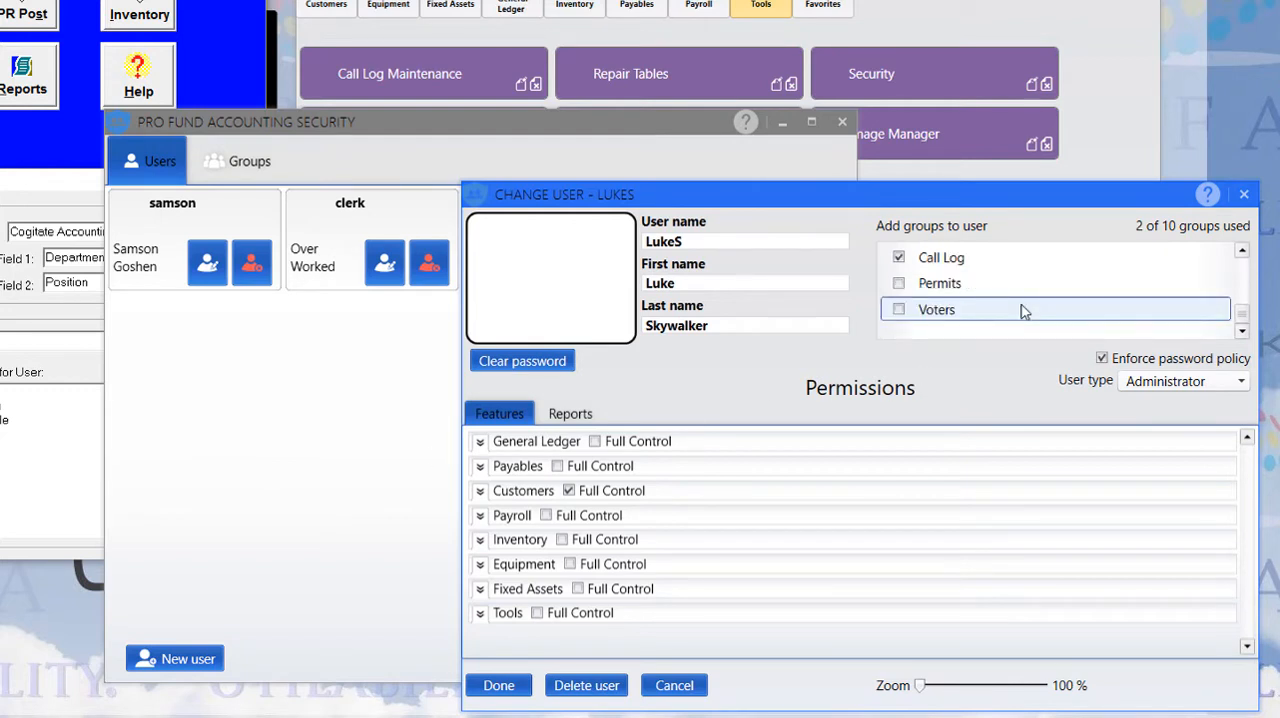
pyautogui.scroll(3, 1014, 330)
pyautogui.scroll(-3, 1014, 330)
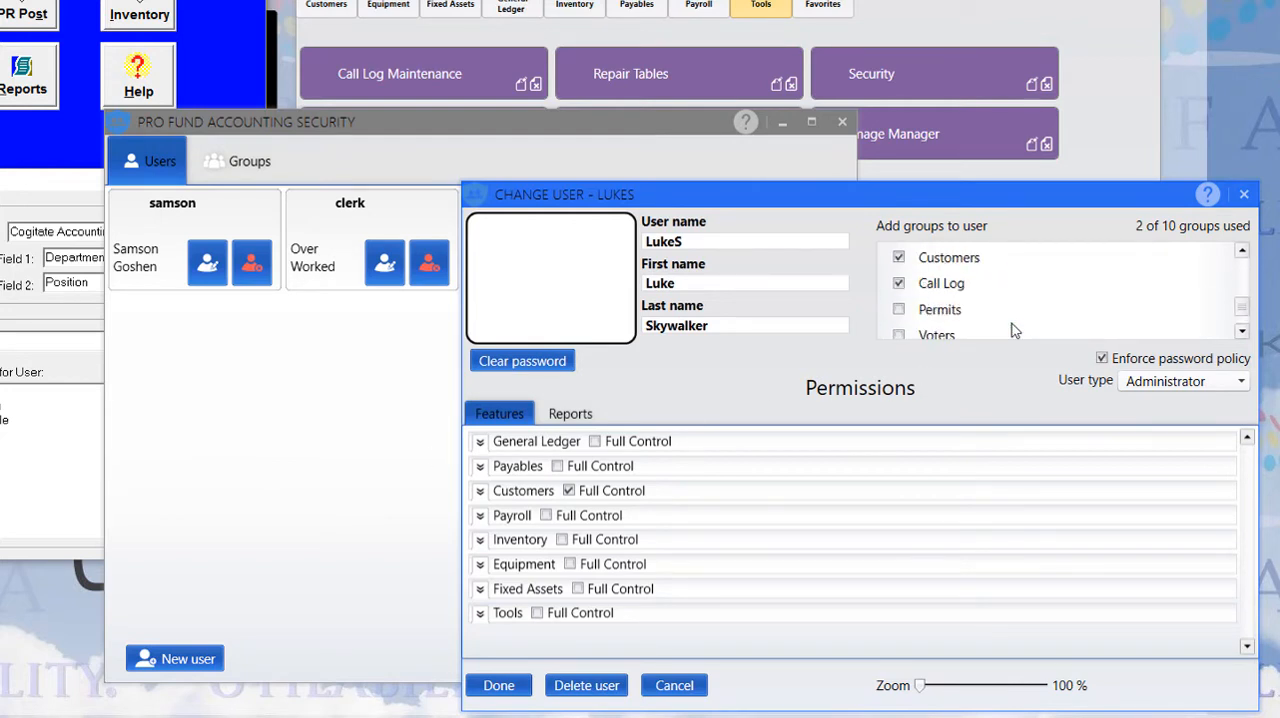
# Grant the new user view, update and delete permissions for Bank Reconciliation among the General Ledger features
pyautogui.click(480, 442)
pyautogui.scroll(-3, 500, 550)
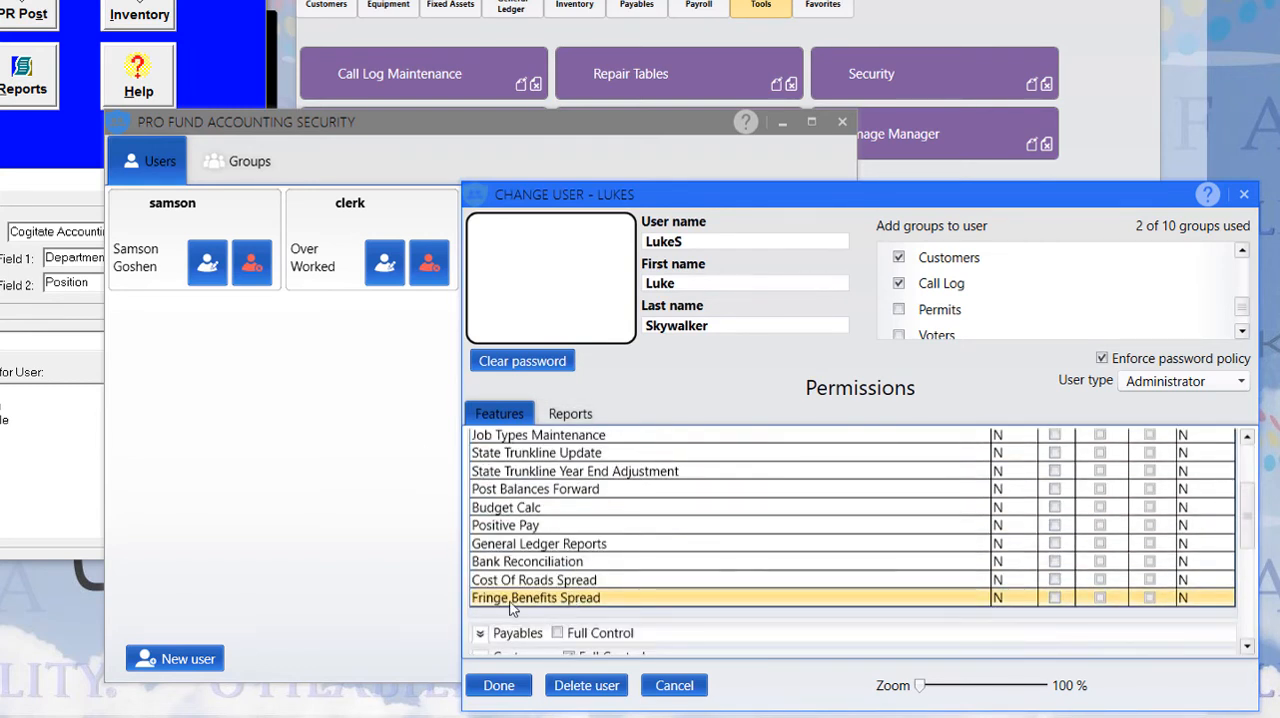
pyautogui.click(1054, 562)
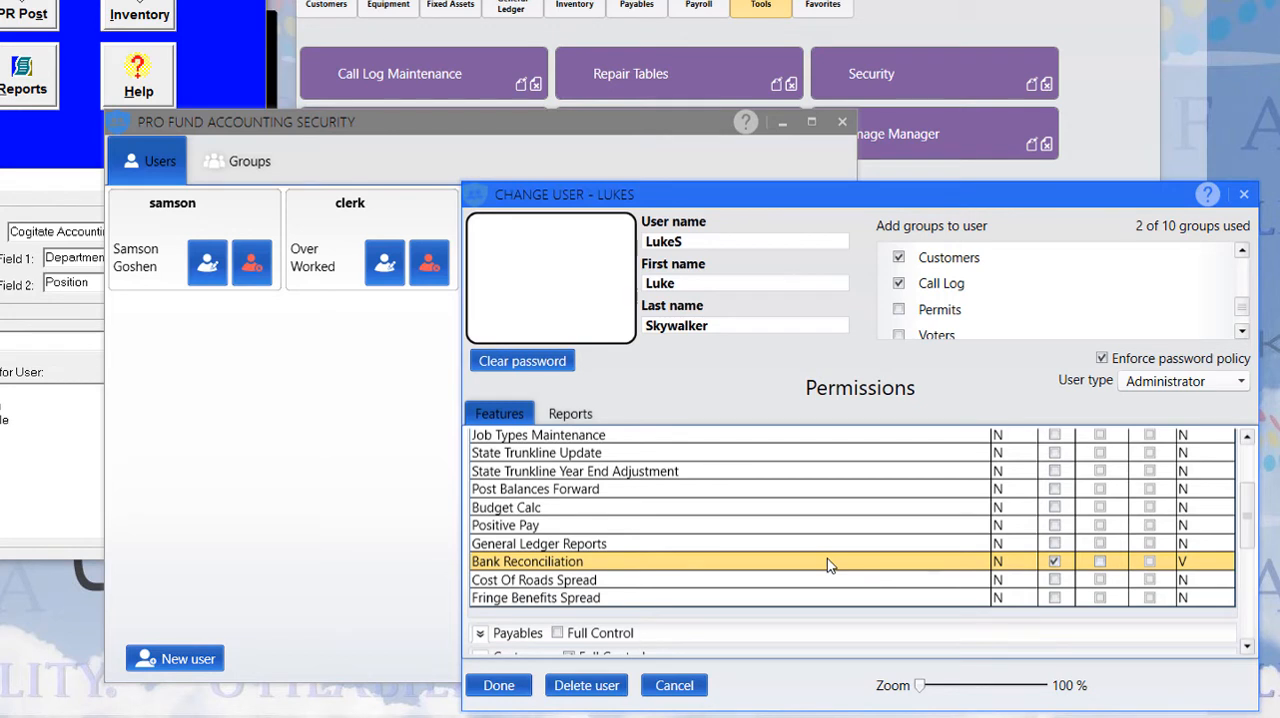
pyautogui.click(1100, 561)
pyautogui.click(1149, 561)
pyautogui.click(1055, 562)
pyautogui.click(1056, 564)
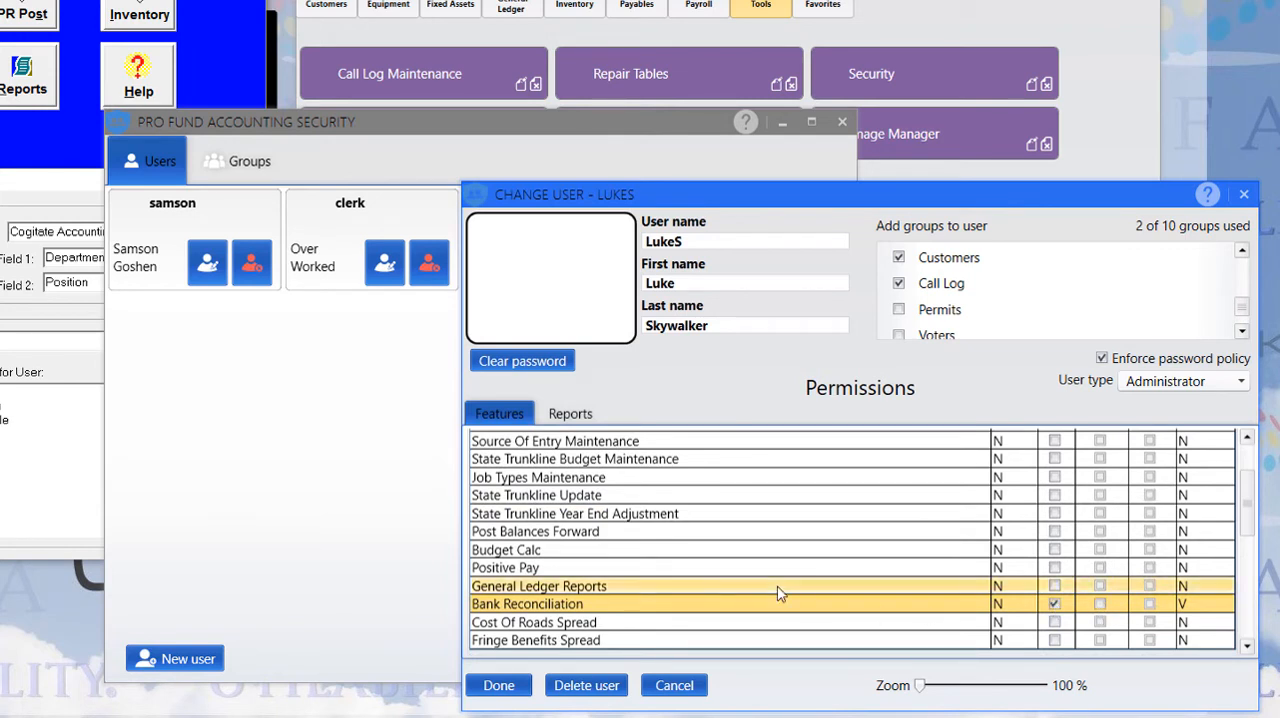
pyautogui.click(1100, 605)
pyautogui.click(1148, 607)
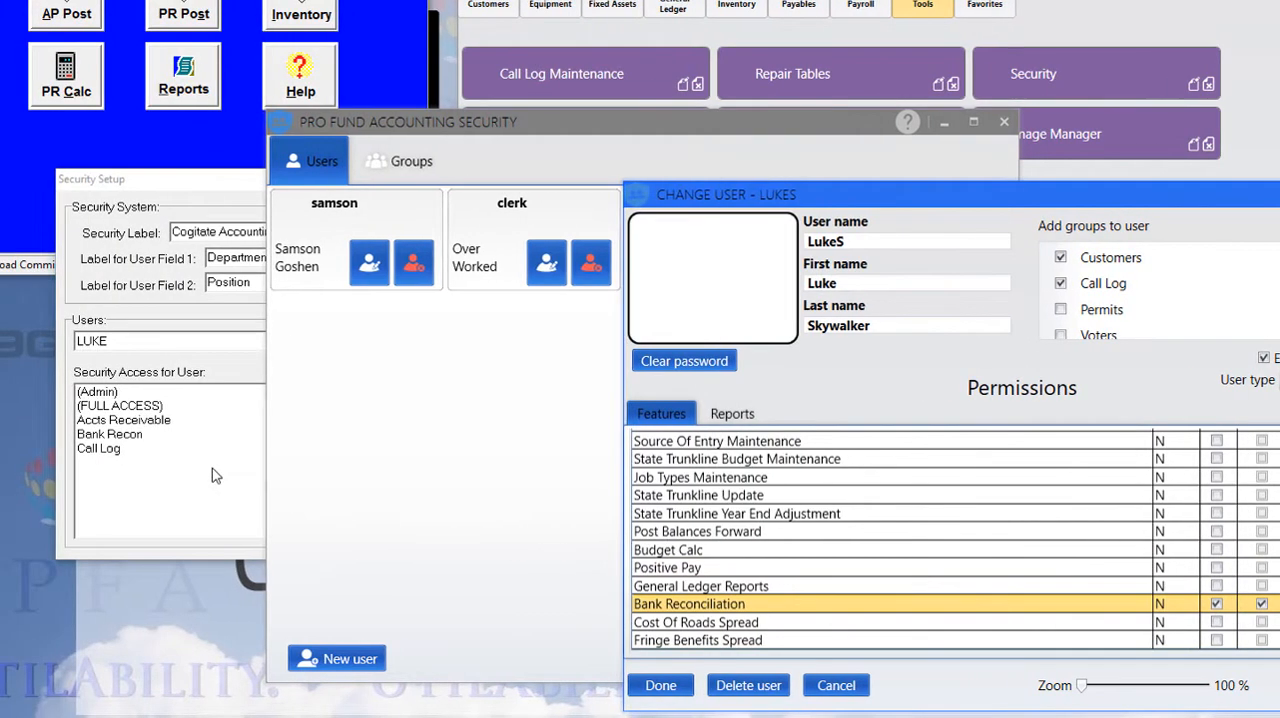
# Recheck the old account's access list in Security Setup against the groups available for the new user
pyautogui.click(151, 468)
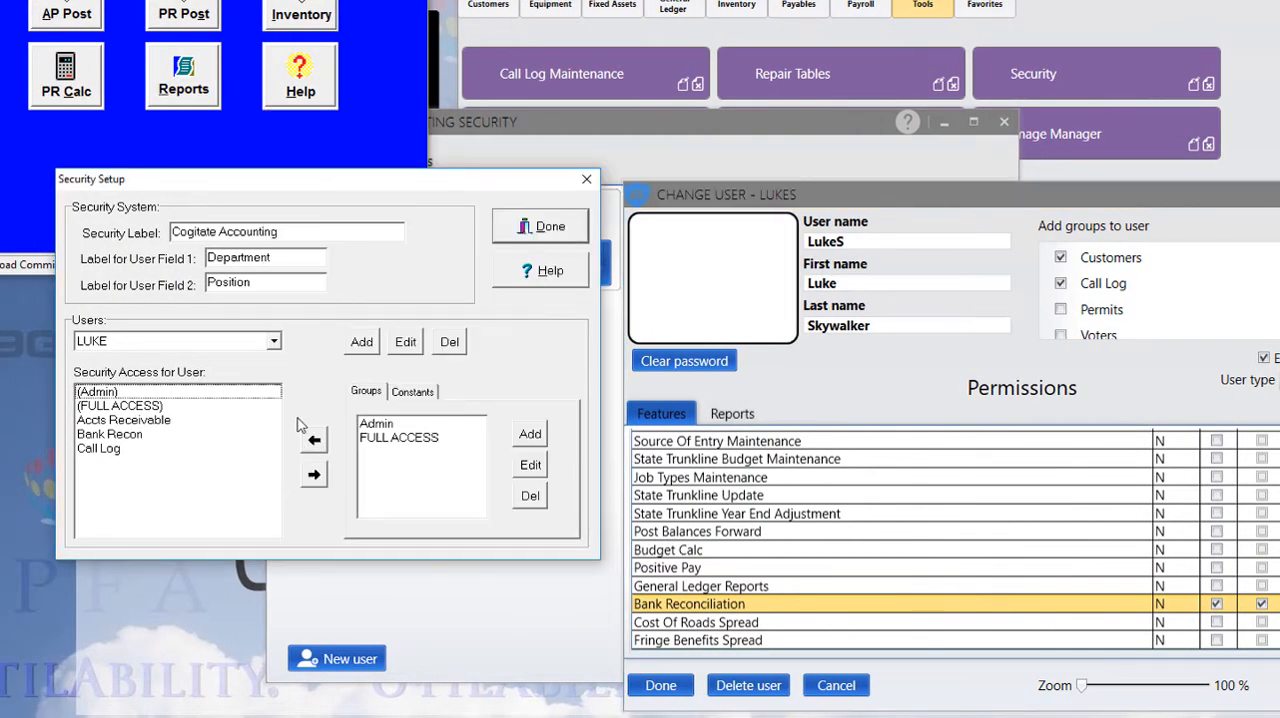
pyautogui.click(105, 437)
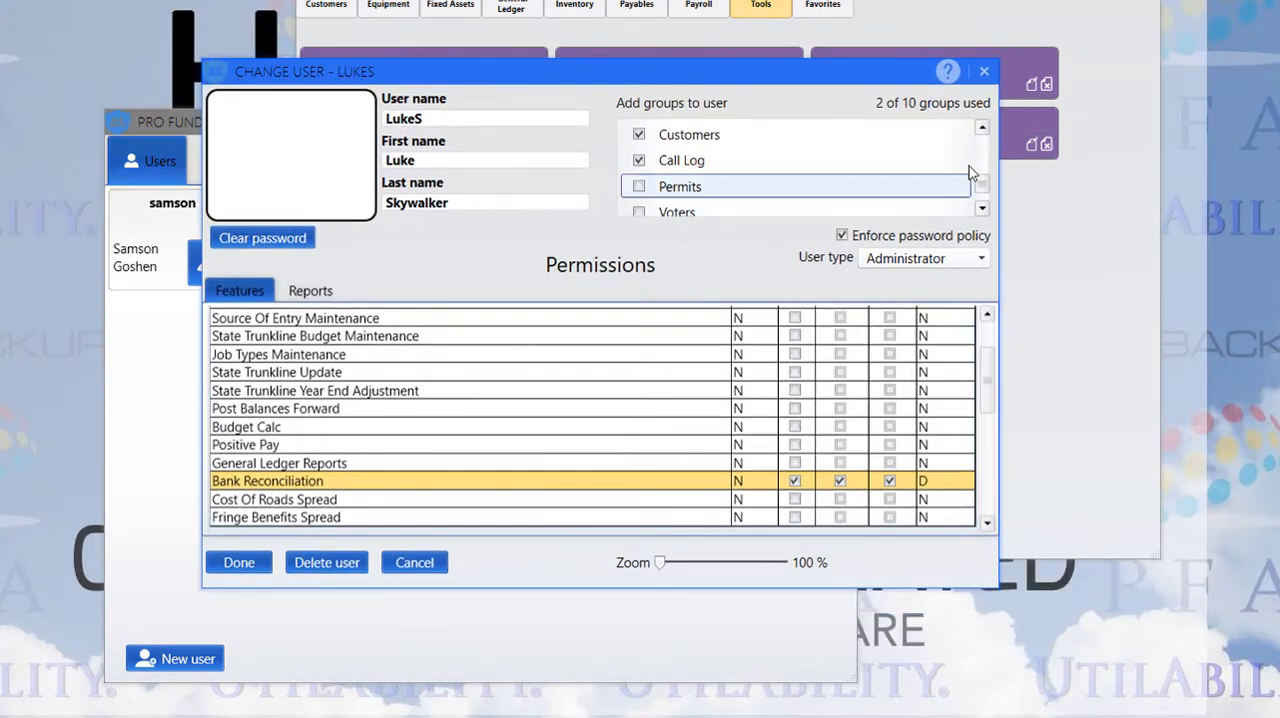
pyautogui.moveTo(626, 78); pyautogui.dragTo(627, 98)
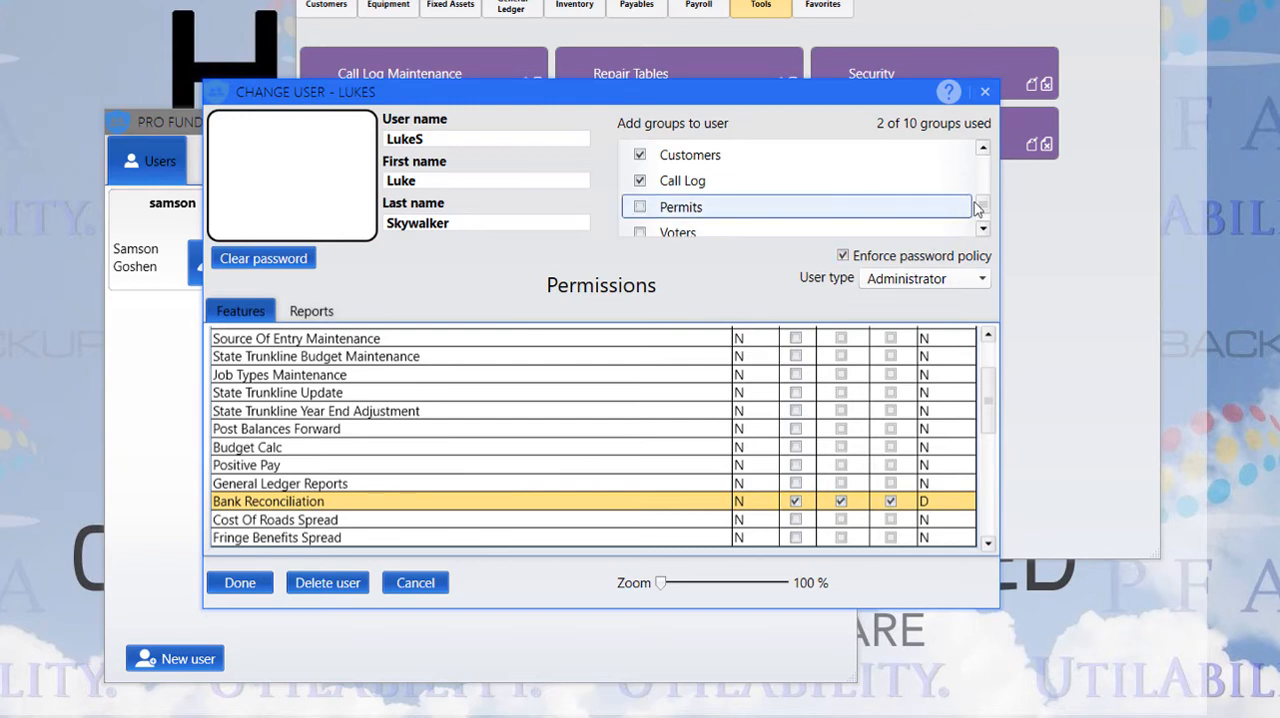
pyautogui.scroll(-1, 982, 208)
pyautogui.scroll(3, 820, 230)
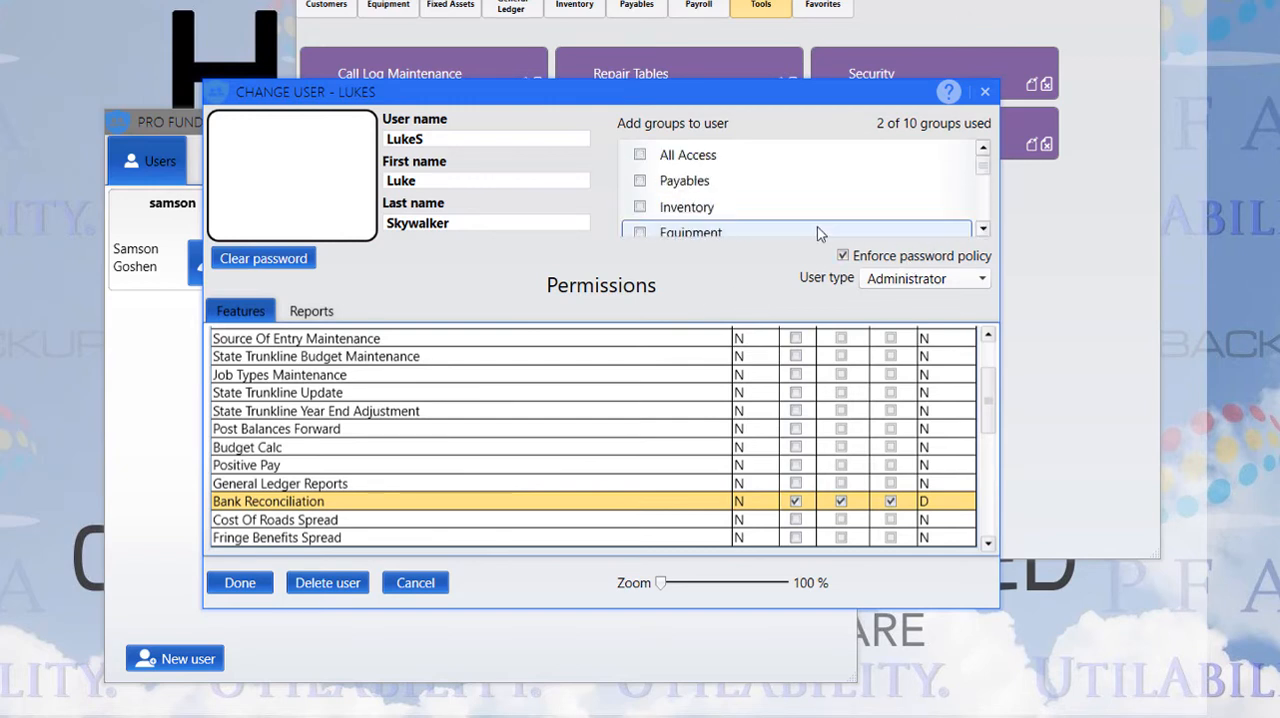
# Toggle the Payables group's assignment and save the new user's groups and permissions
pyautogui.click(645, 182)
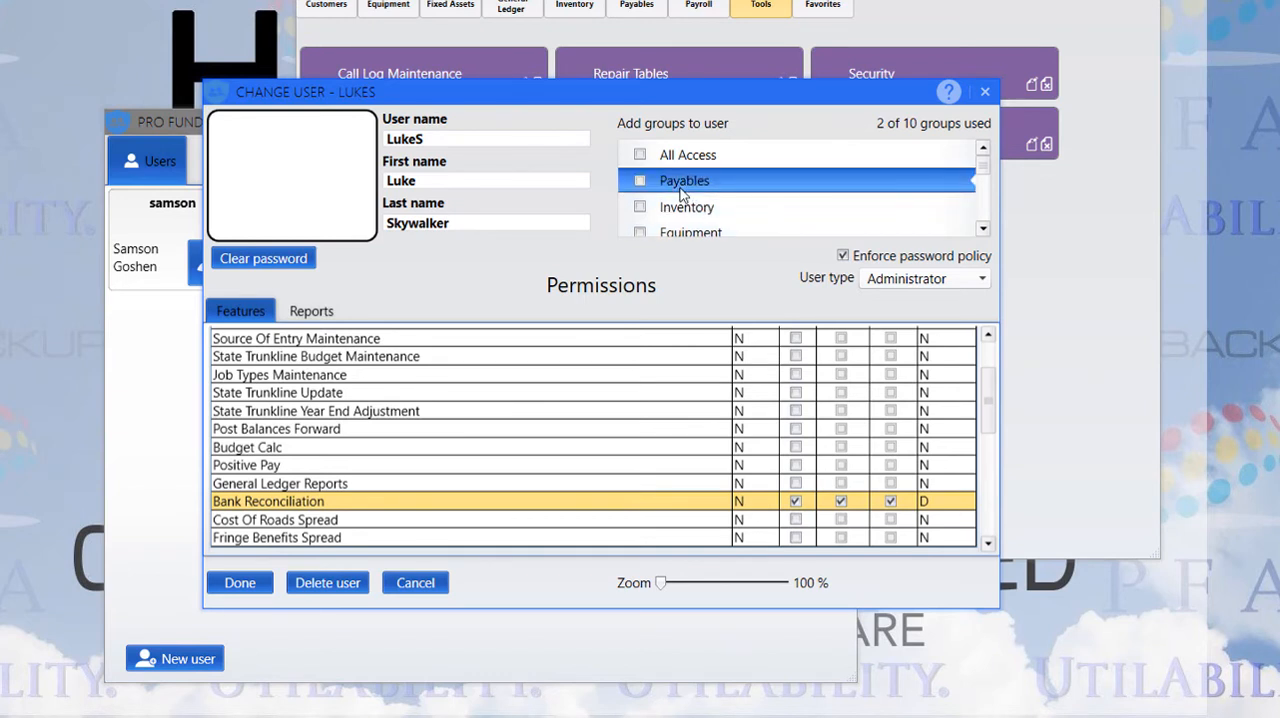
pyautogui.click(639, 182)
pyautogui.click(244, 583)
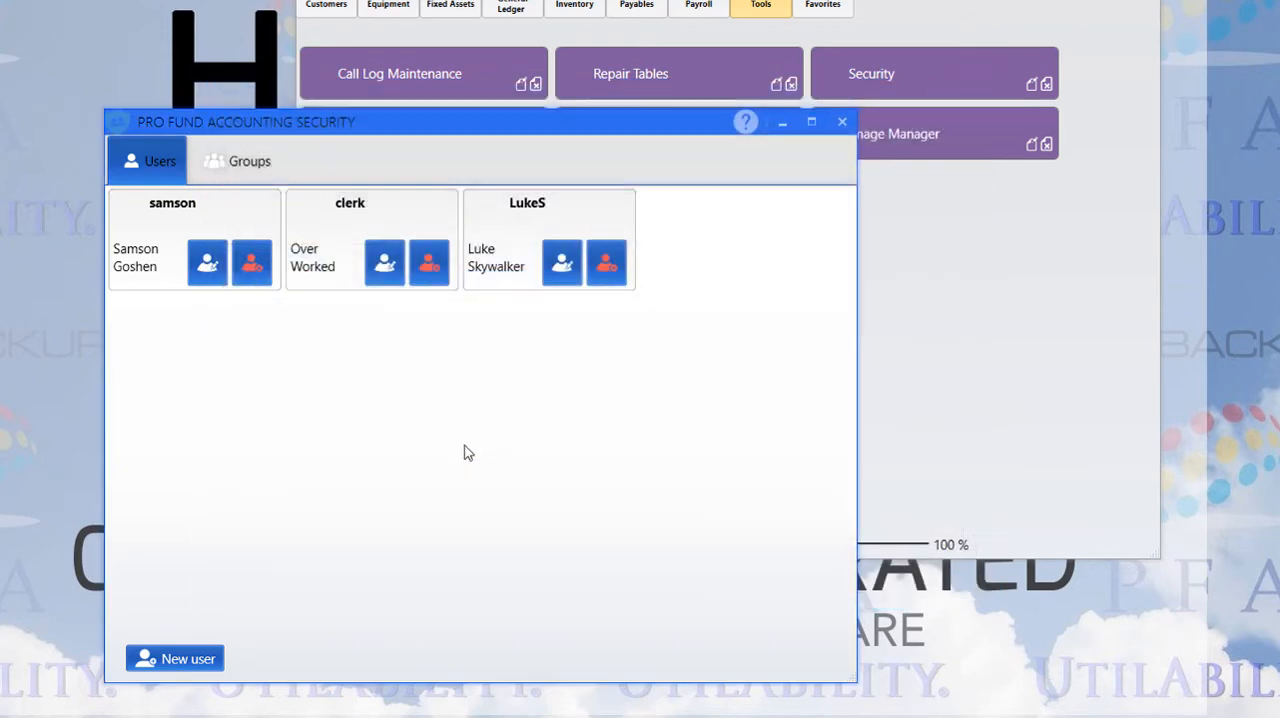
# Open the Payroll group and review its feature permissions for Payroll
pyautogui.click(252, 161)
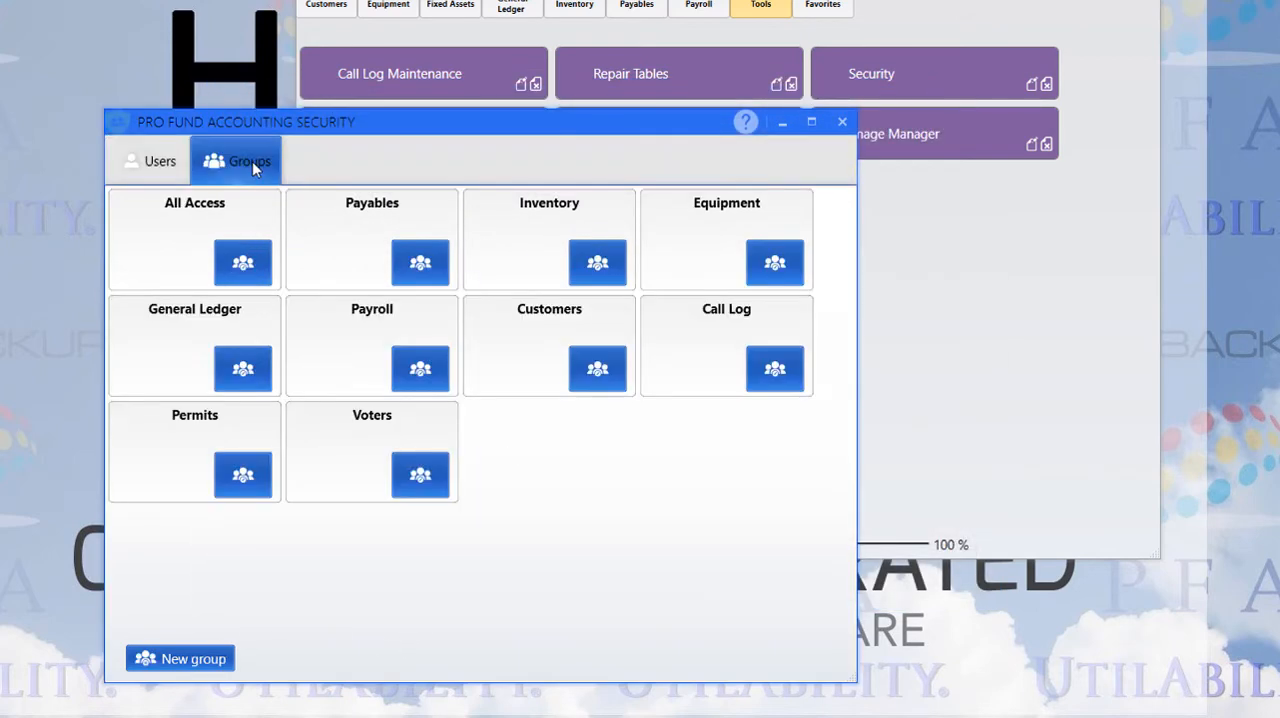
pyautogui.click(420, 370)
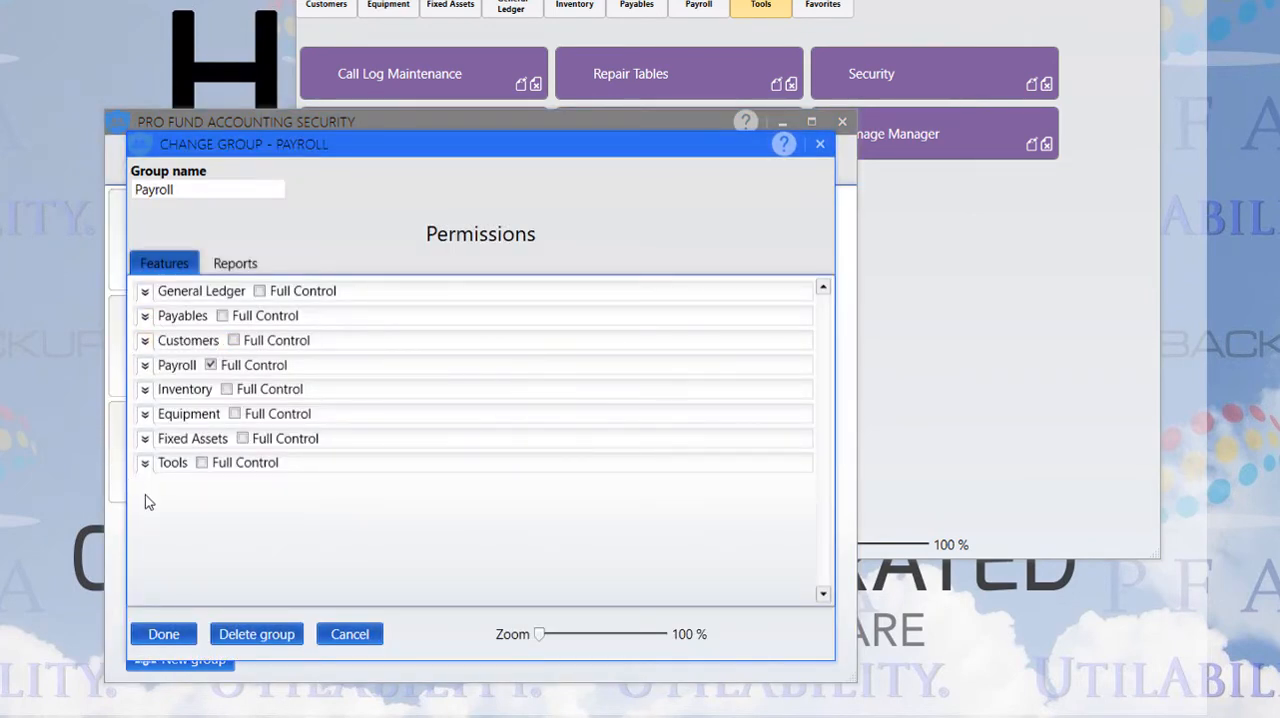
pyautogui.click(145, 367)
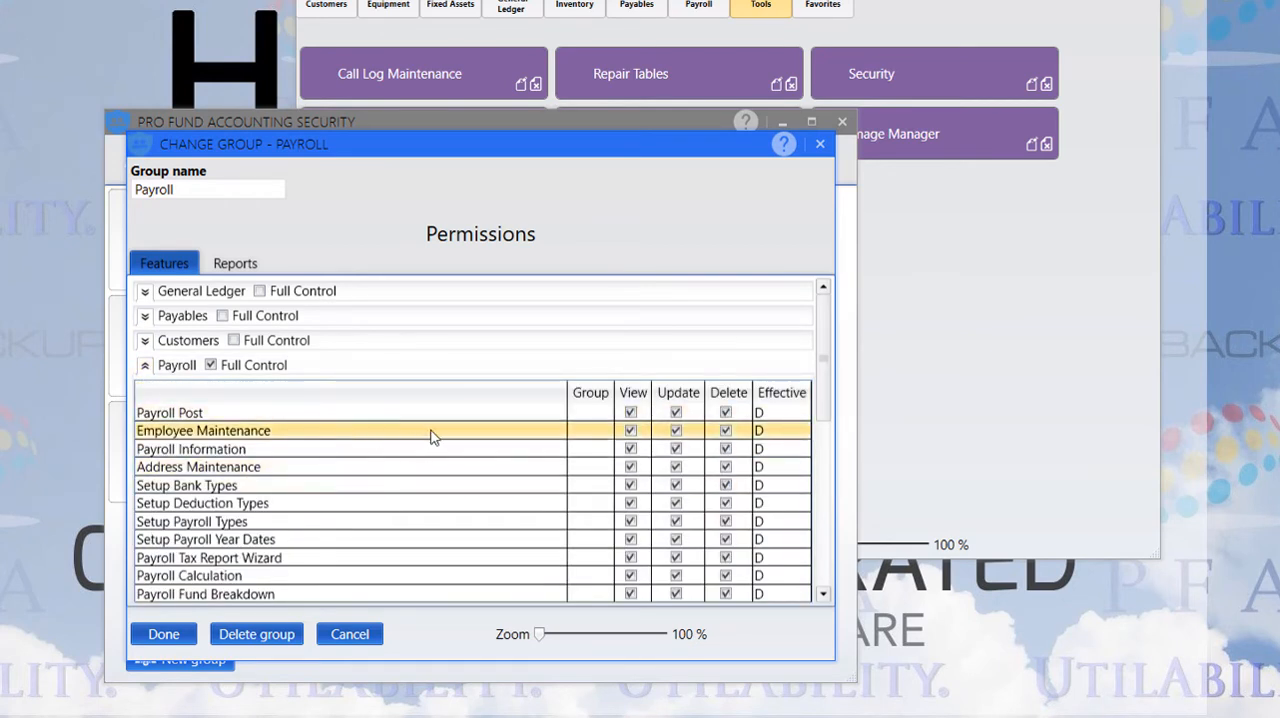
pyautogui.scroll(-8, 425, 438)
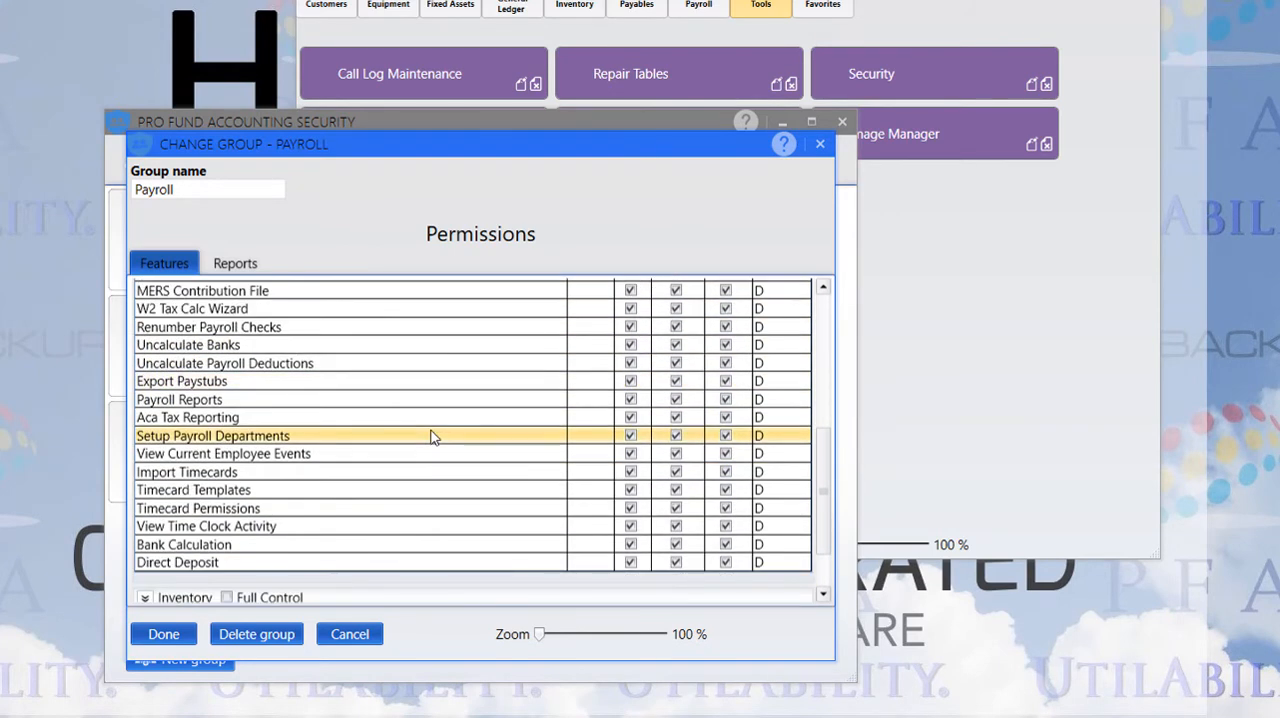
pyautogui.scroll(10, 432, 437)
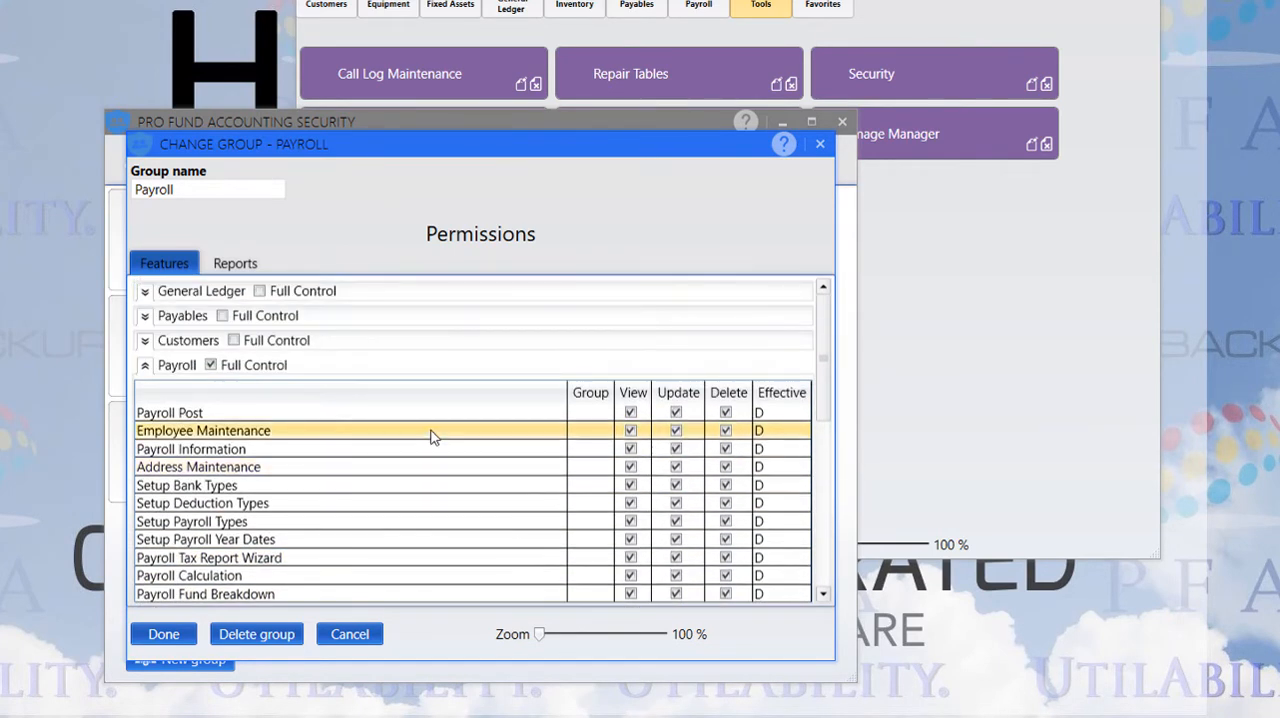
# Review which Payroll reports the Payroll group allows, and close the group without changing it
pyautogui.click(236, 265)
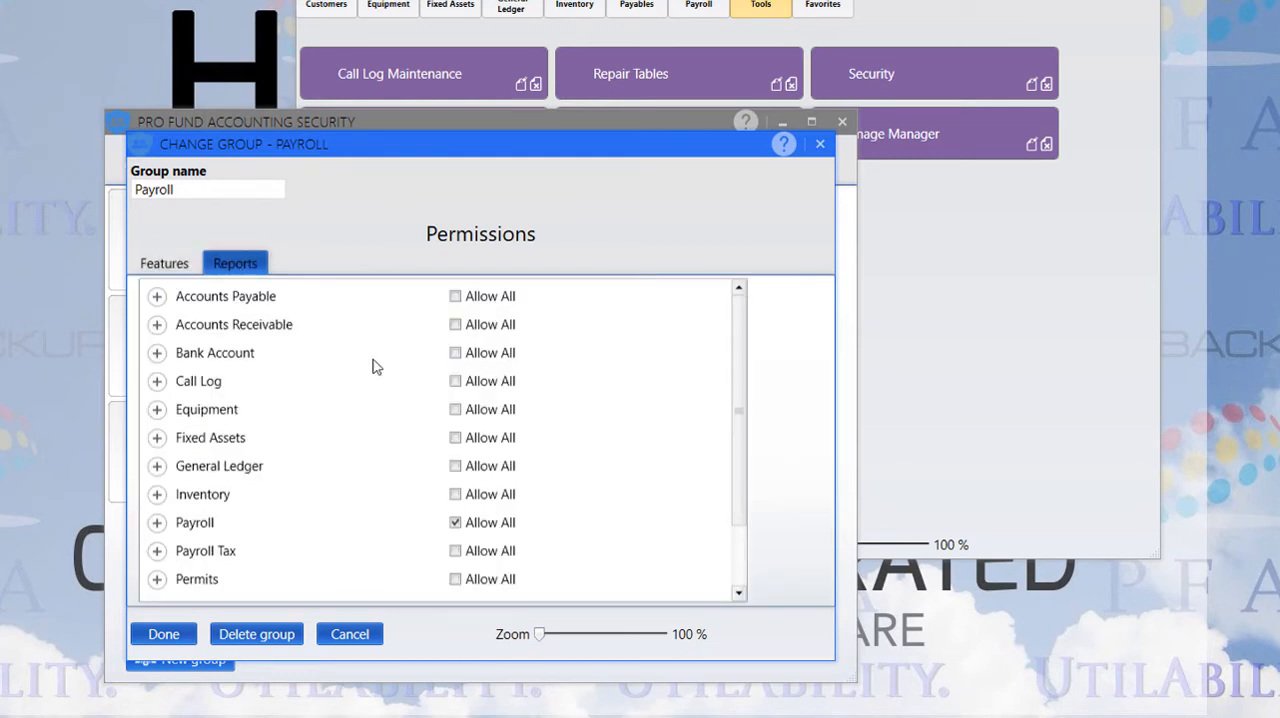
pyautogui.click(157, 523)
pyautogui.scroll(-7, 340, 514)
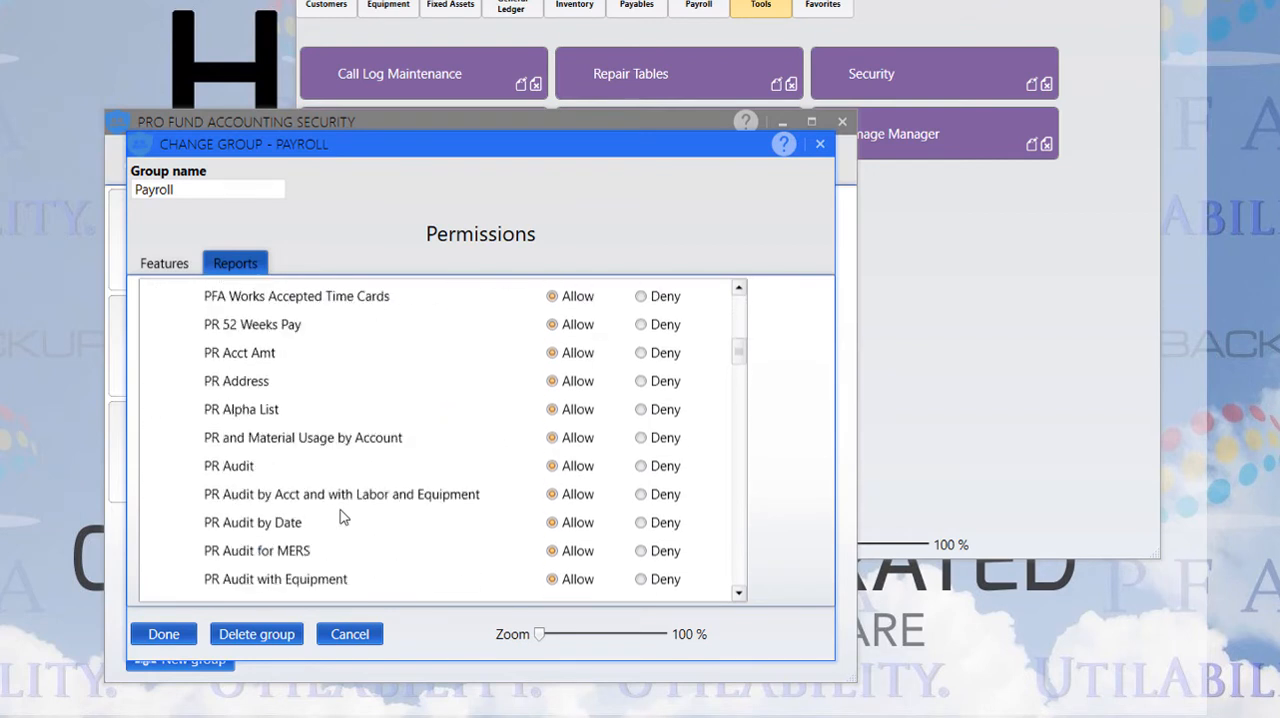
pyautogui.scroll(-8, 340, 514)
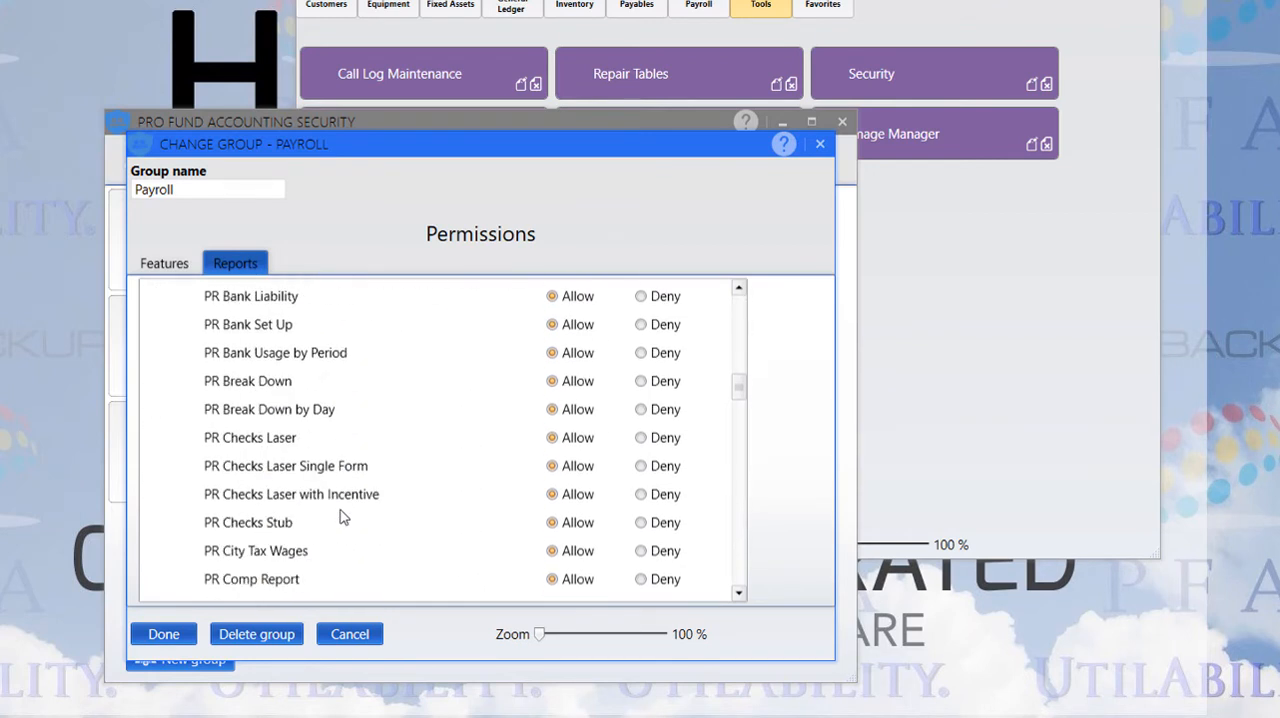
pyautogui.scroll(-7, 340, 514)
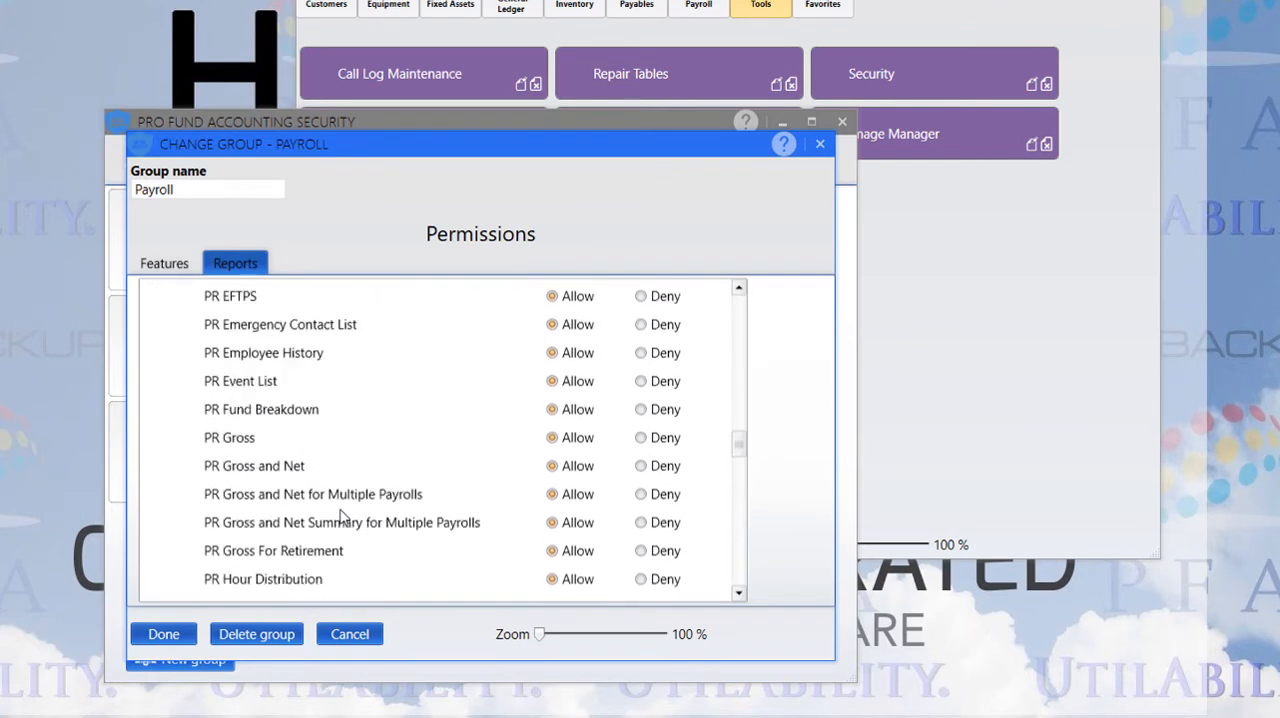
pyautogui.scroll(8, 340, 514)
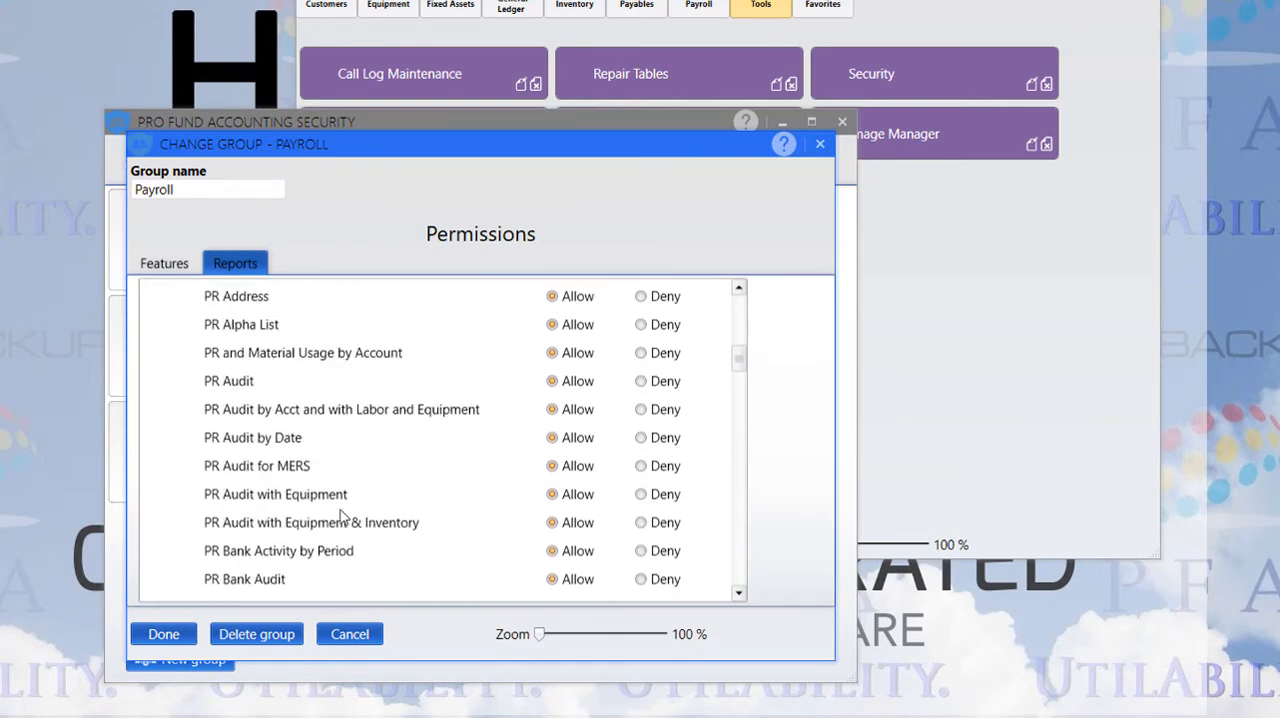
pyautogui.scroll(3, 340, 514)
pyautogui.click(157, 522)
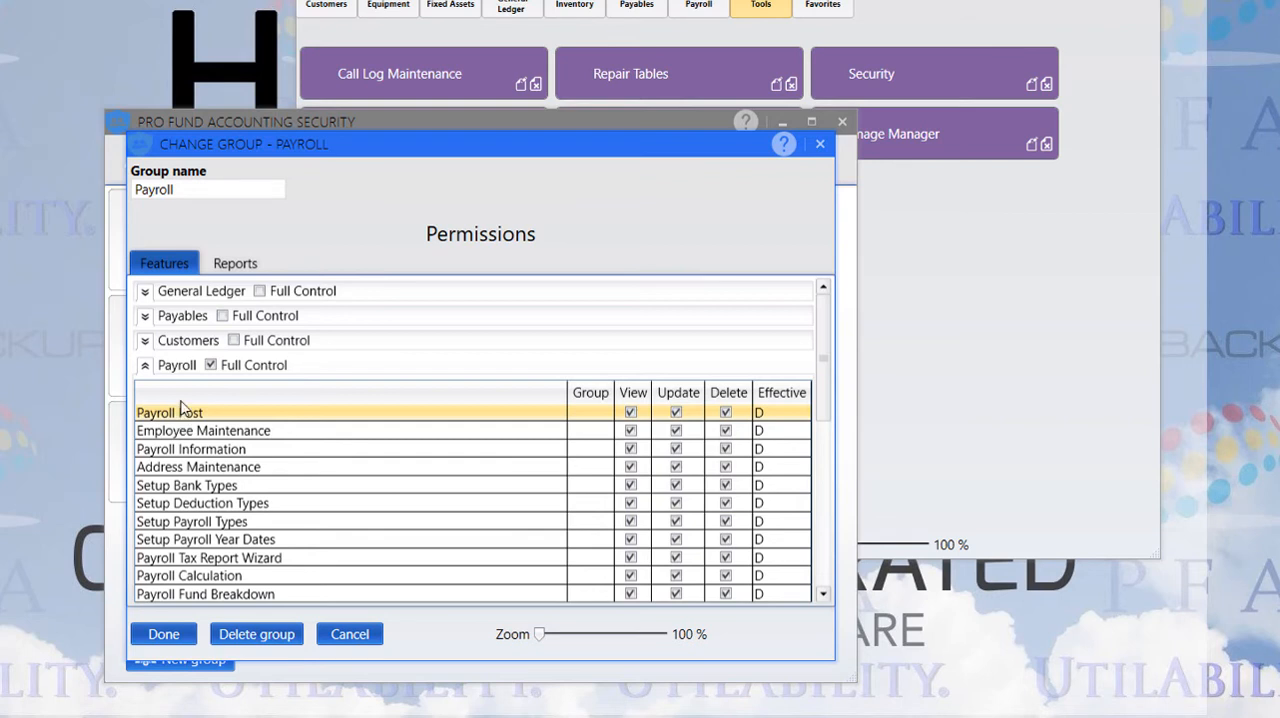
pyautogui.click(145, 365)
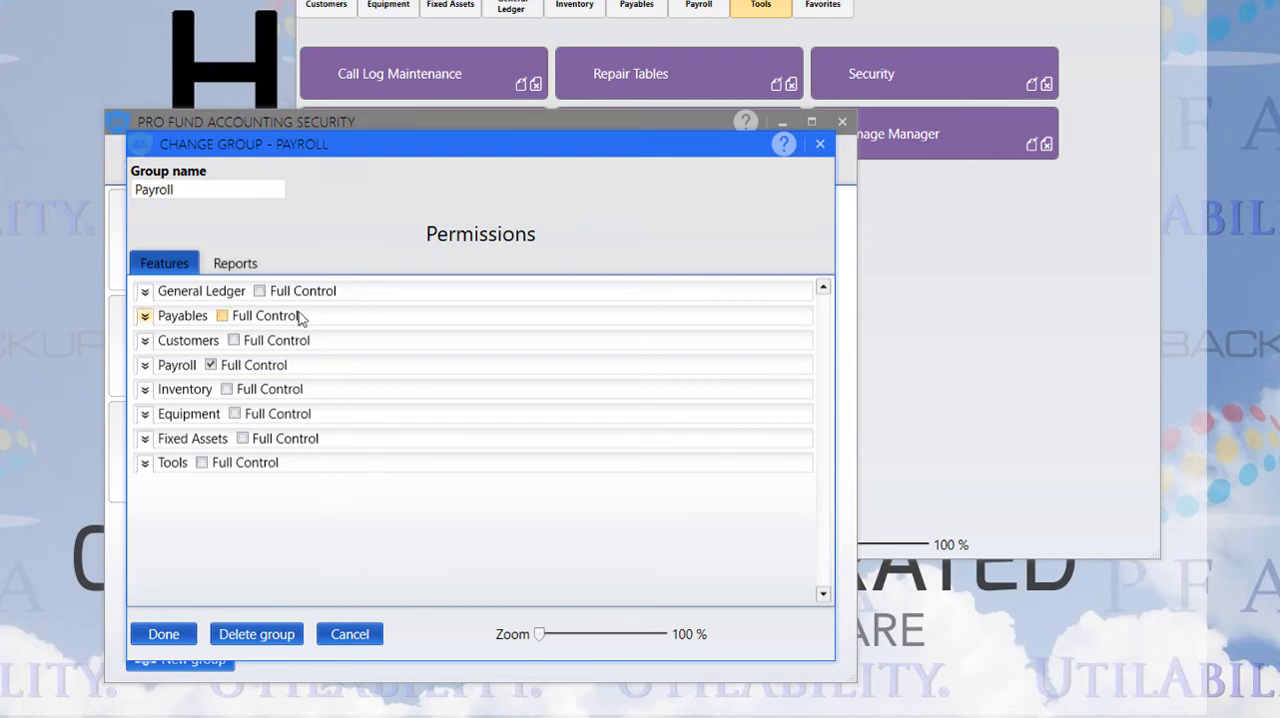
pyautogui.click(812, 146)
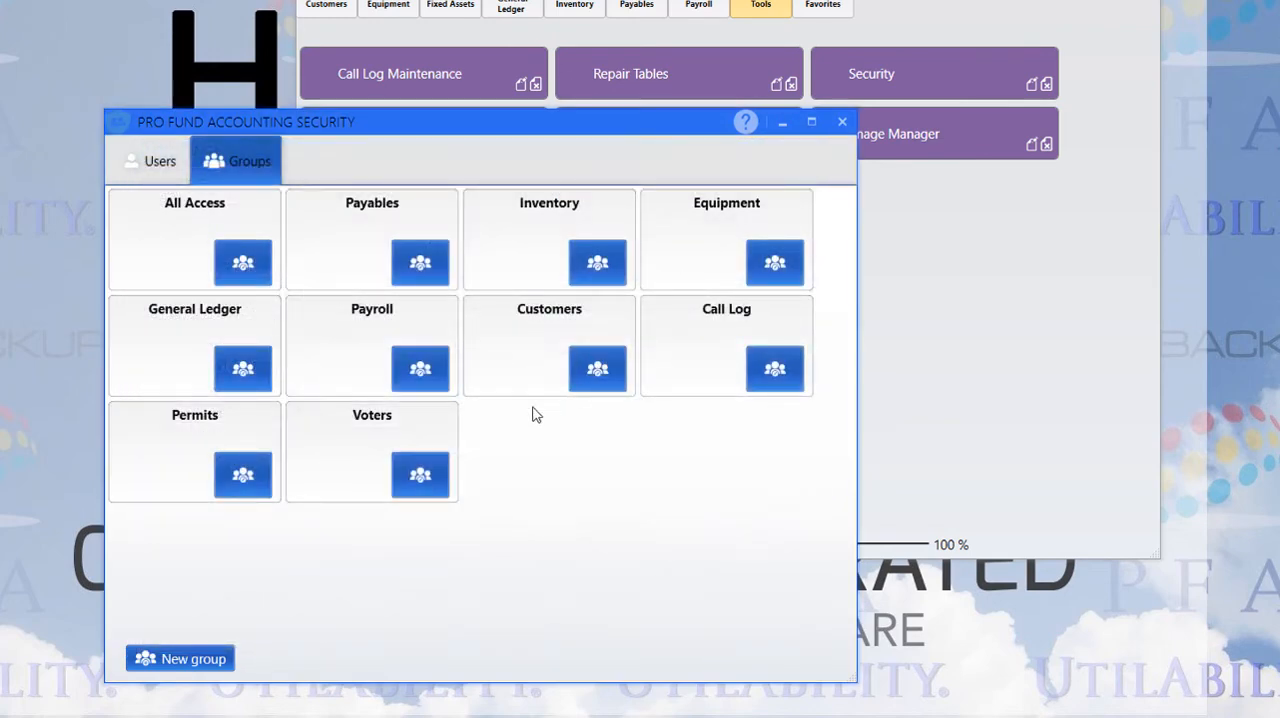
# Create a new security group named PayrollClerks
pyautogui.click(180, 660)
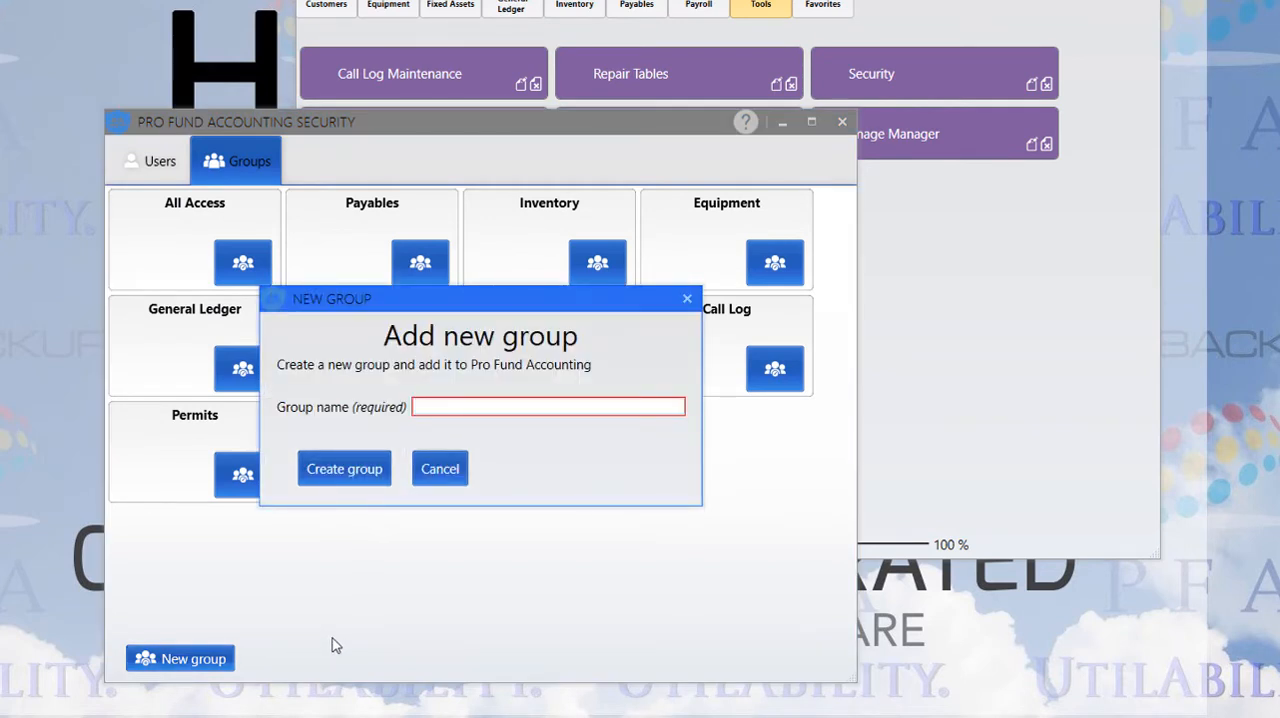
pyautogui.write('Payr')
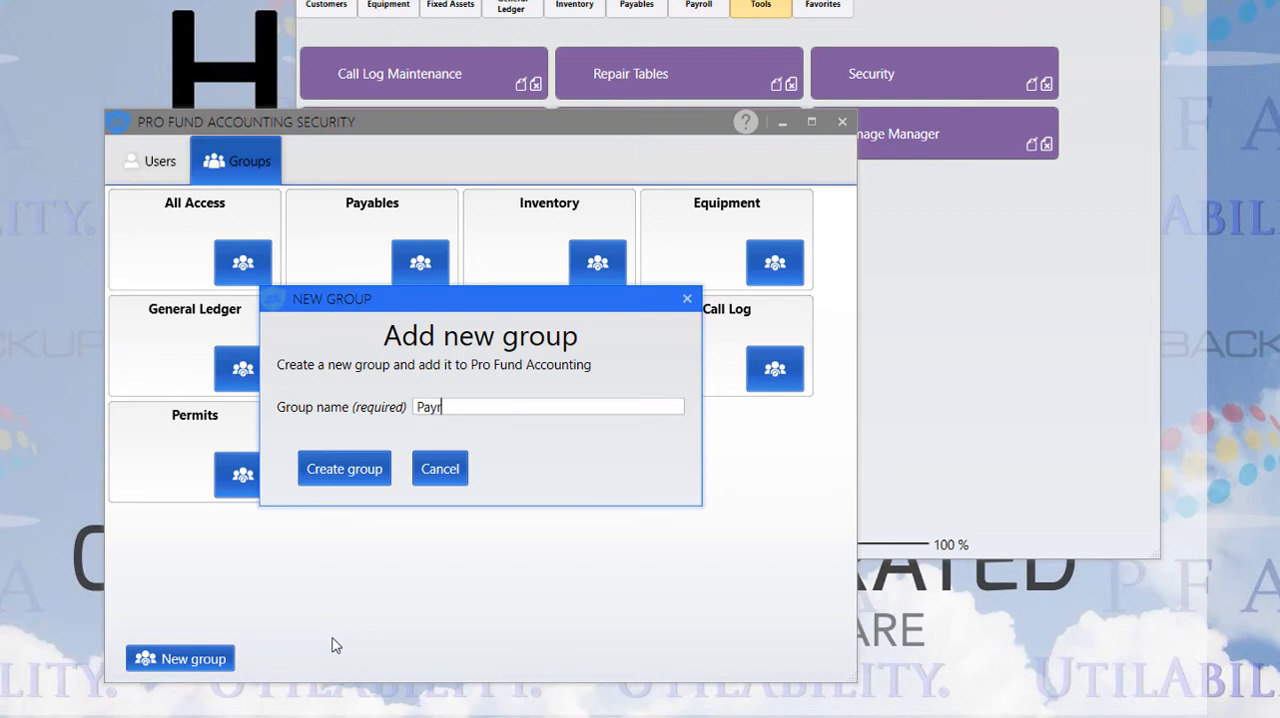
pyautogui.write('ollClerks')
pyautogui.click(345, 468)
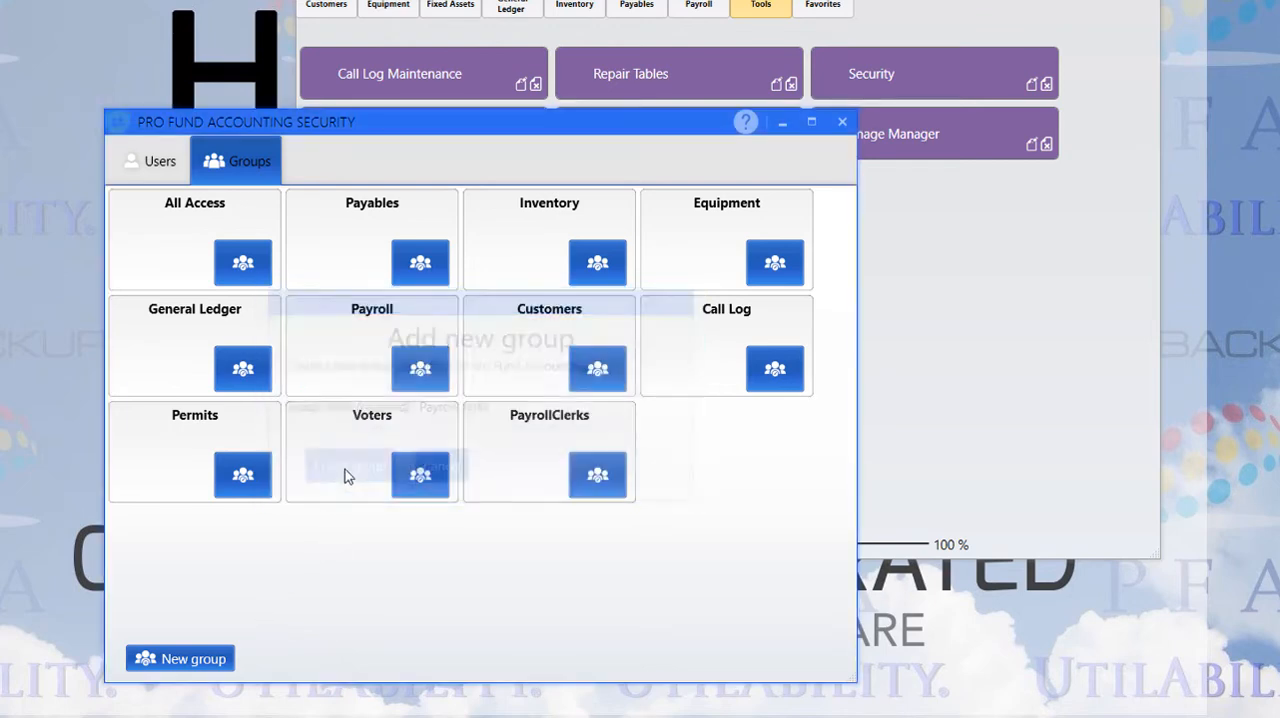
# Open the PayrollClerks group and grant View and Update permissions for the Payroll Post feature
pyautogui.click(583, 476)
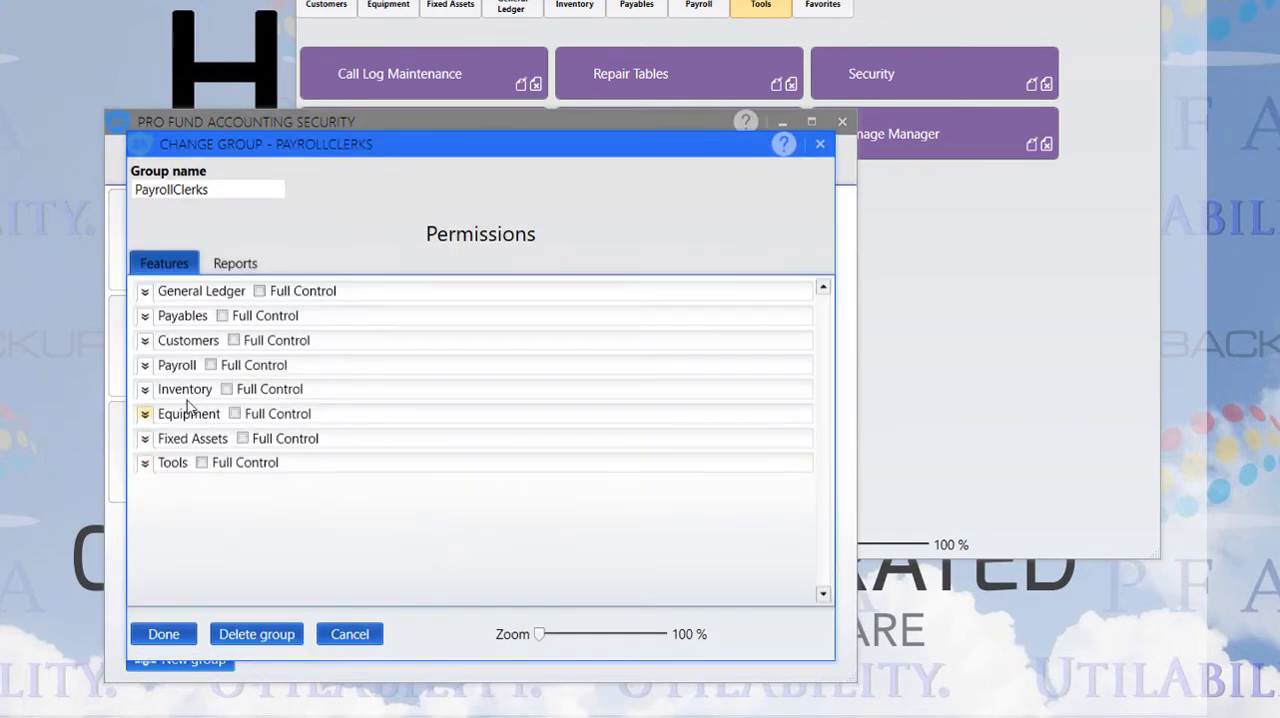
pyautogui.click(145, 366)
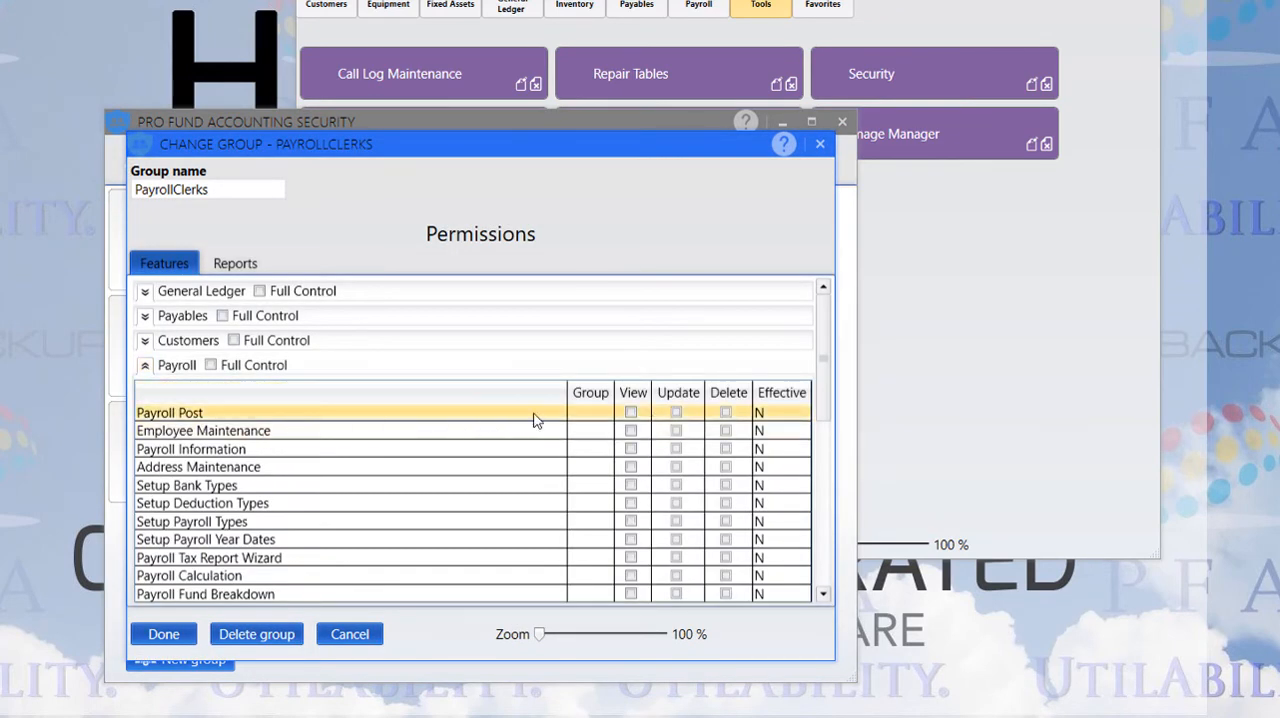
pyautogui.click(681, 410)
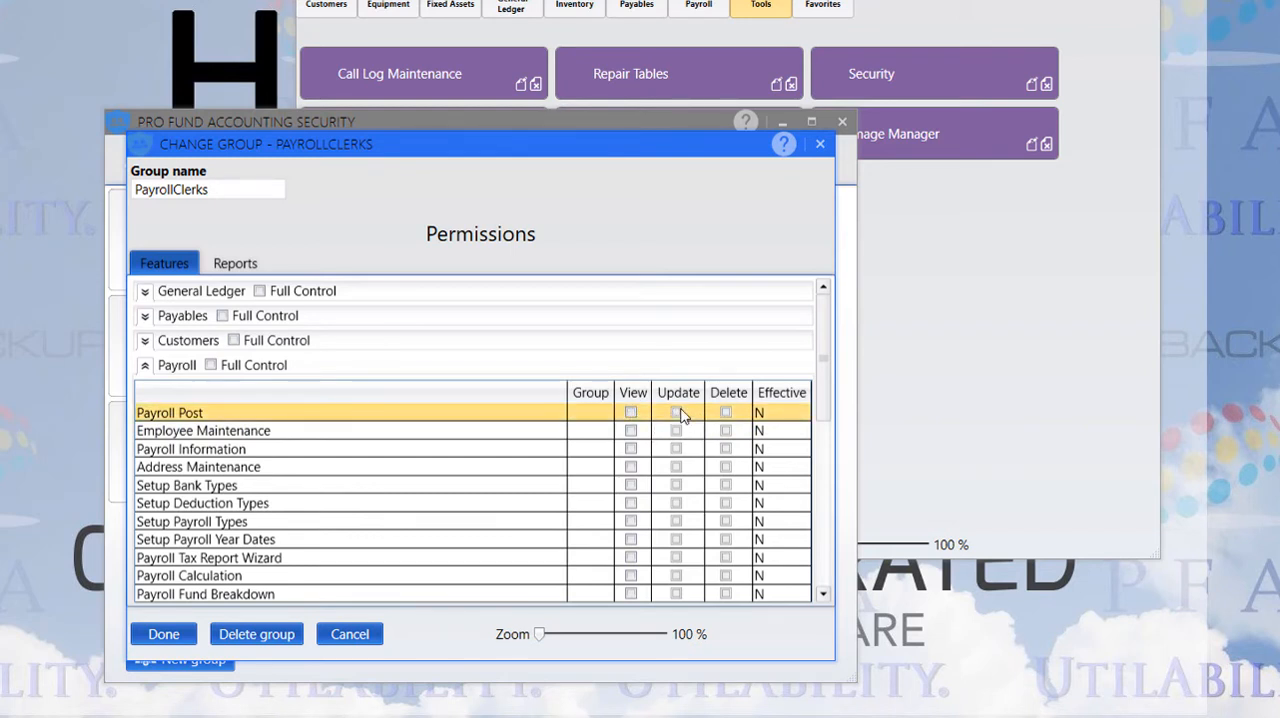
pyautogui.click(630, 412)
pyautogui.click(676, 412)
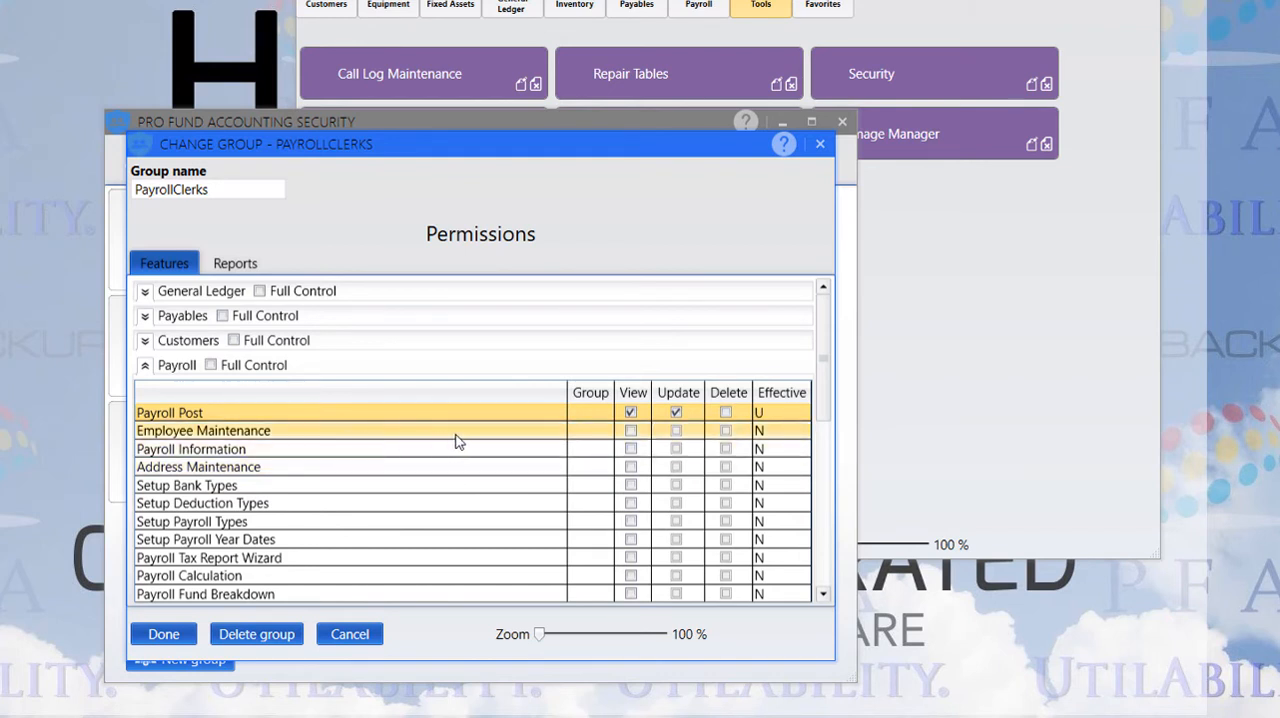
# Allow PayrollClerks to View Employee Maintenance and to View, Update and Delete Payroll Information
pyautogui.click(631, 440)
pyautogui.click(631, 440)
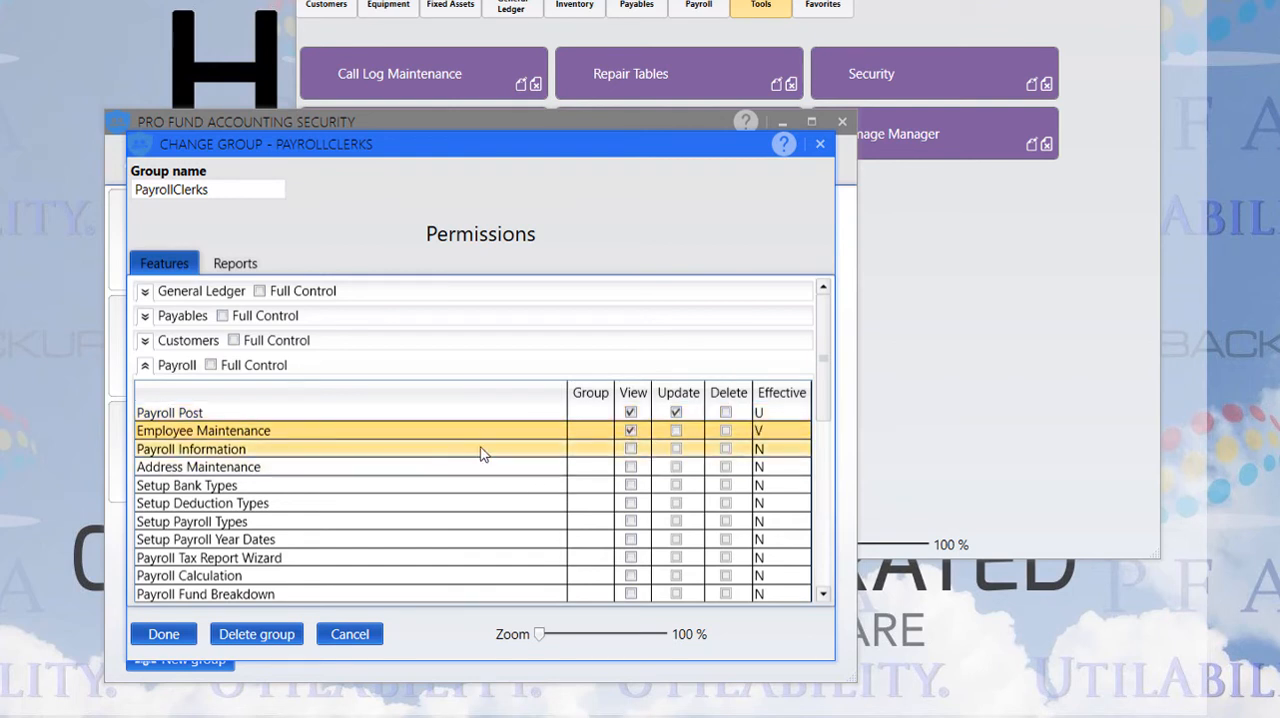
pyautogui.click(631, 449)
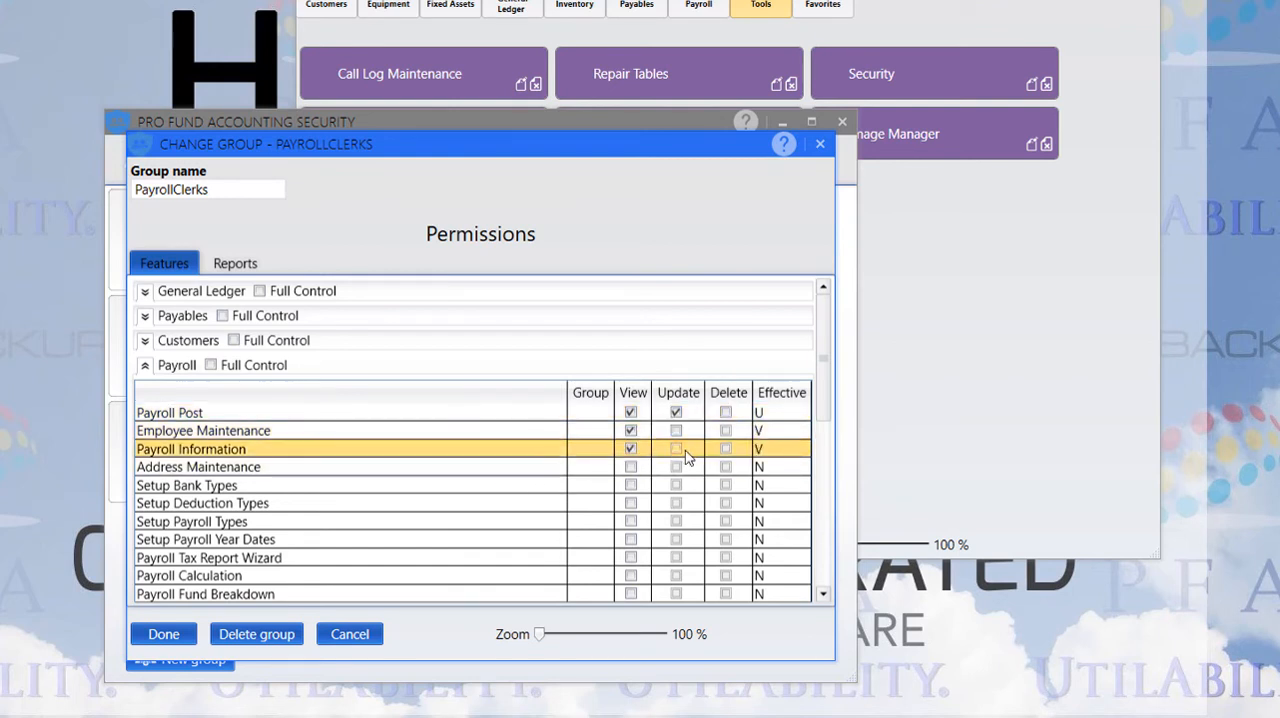
pyautogui.click(676, 449)
pyautogui.click(727, 450)
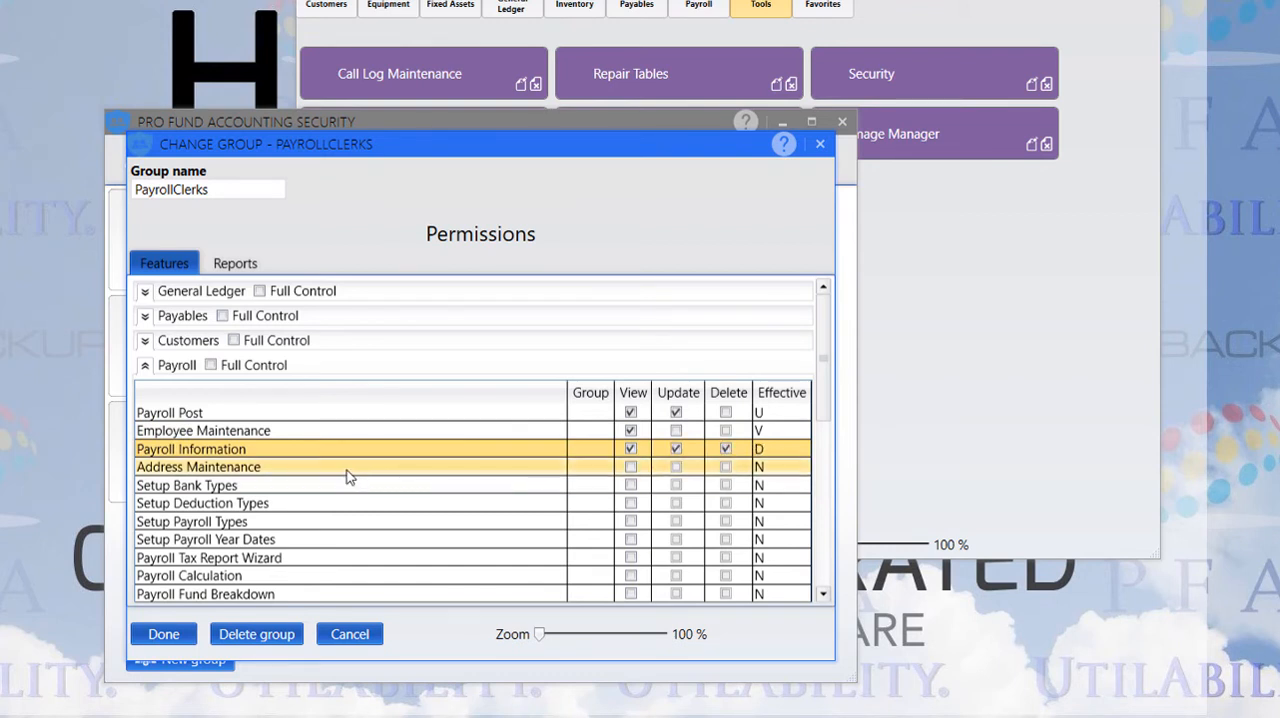
# Grant View permission for Address Maintenance, Setup Bank Types, Setup Deduction Types, Setup Payroll Types and Setup Payroll Year Dates
pyautogui.click(631, 468)
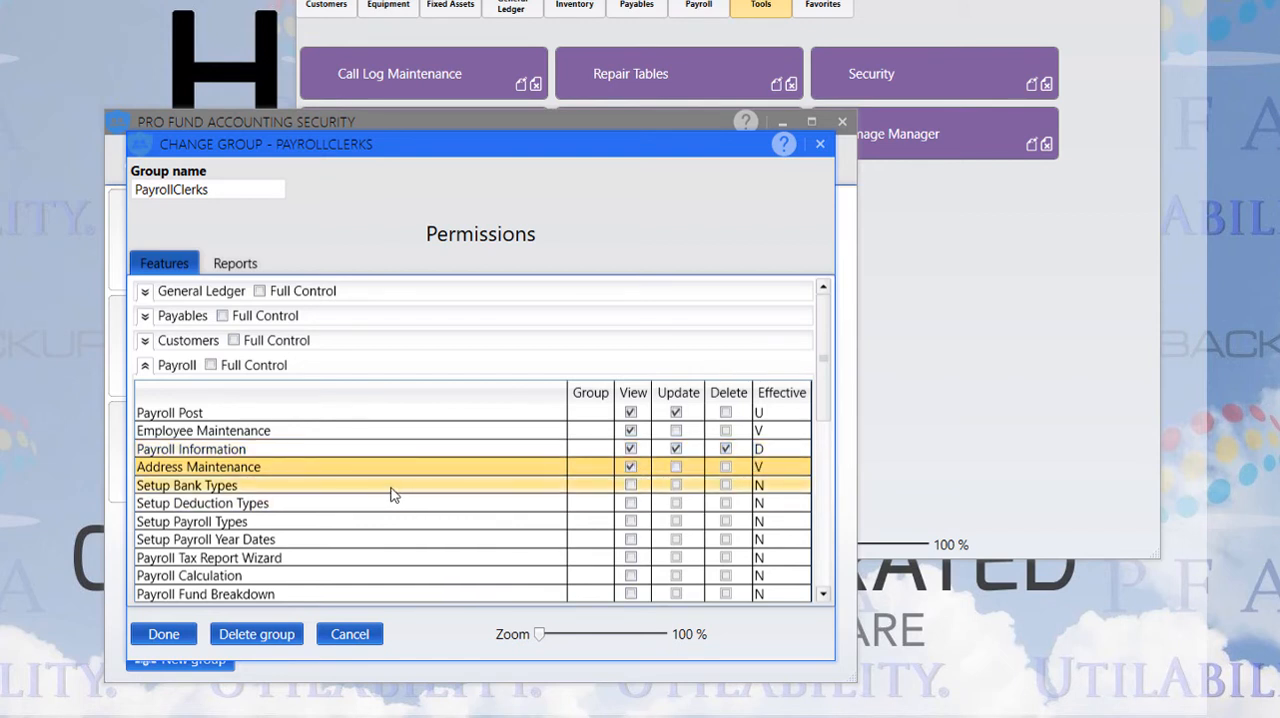
pyautogui.click(631, 486)
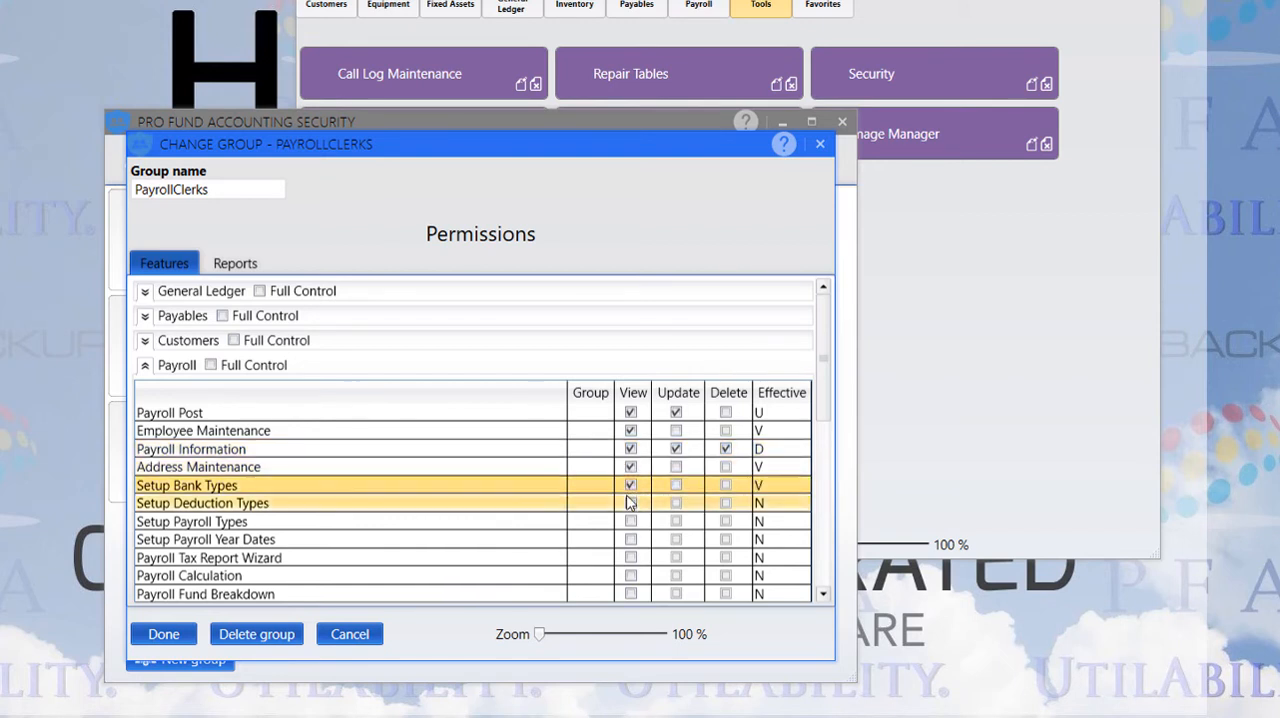
pyautogui.click(630, 503)
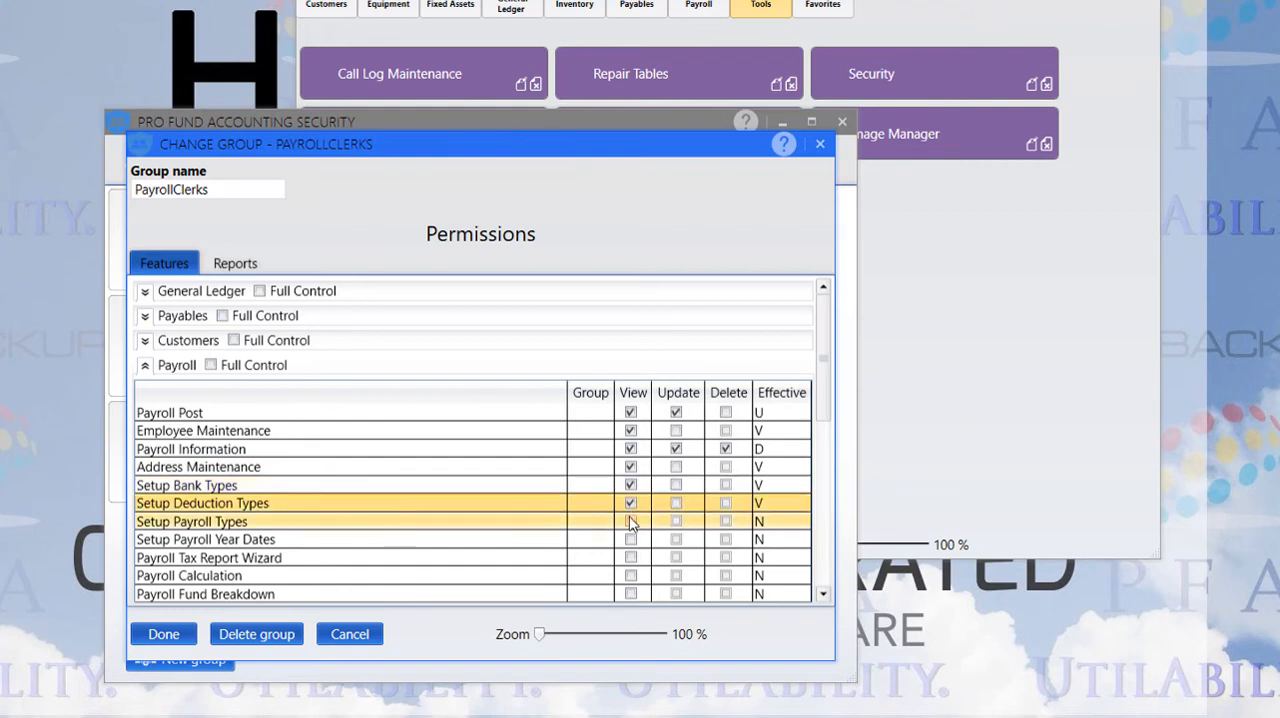
pyautogui.click(630, 520)
pyautogui.click(630, 539)
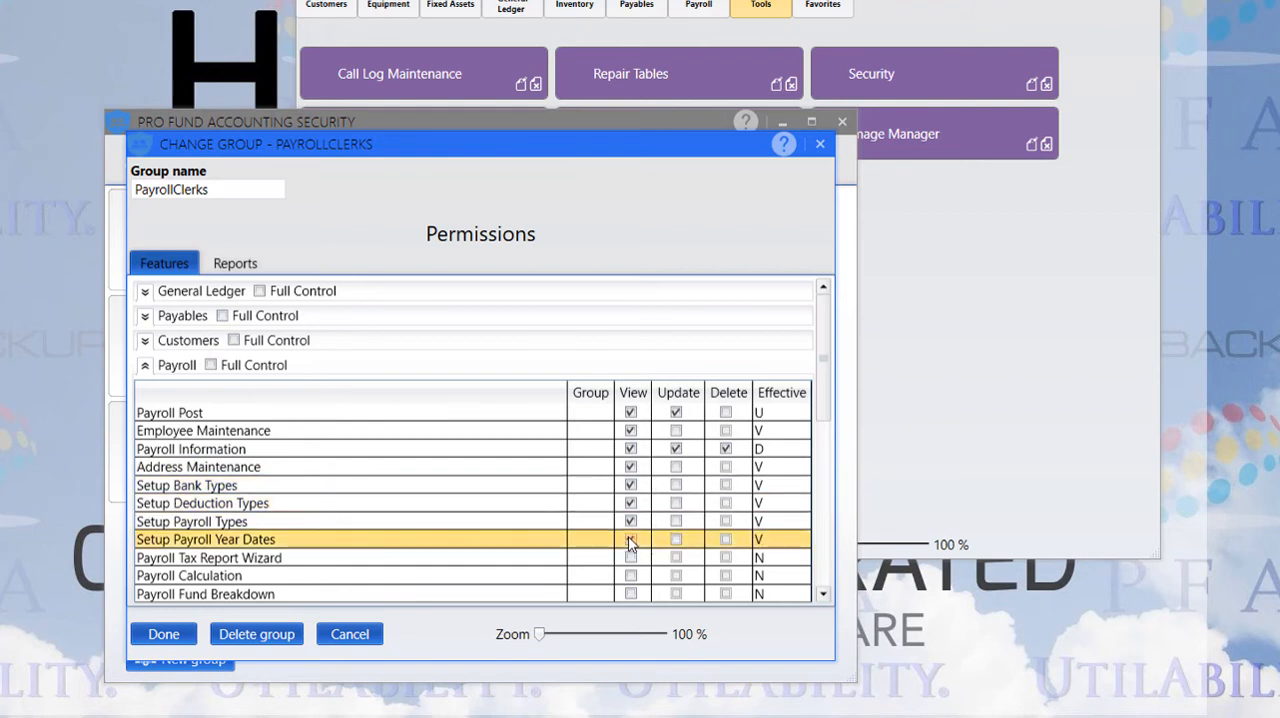
# Review the remaining Payroll features for the PayrollClerks group and save its permissions
pyautogui.scroll(-2, 572, 560)
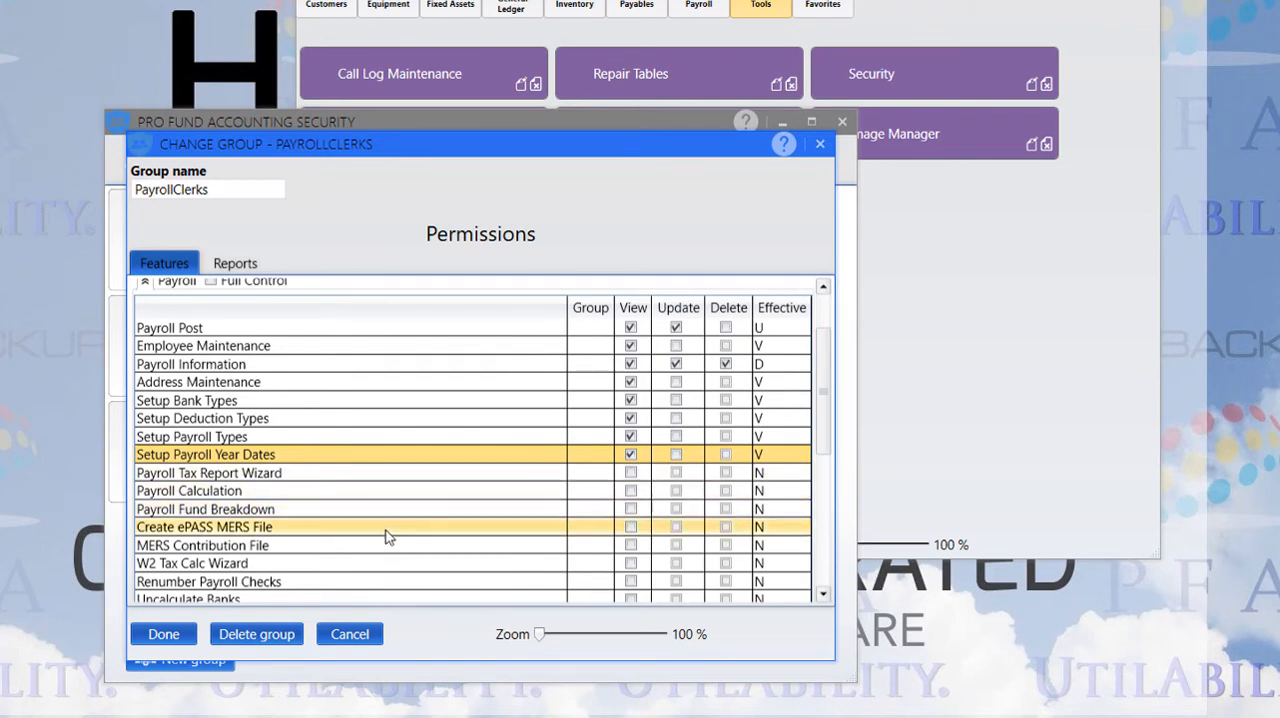
pyautogui.scroll(-1, 400, 538)
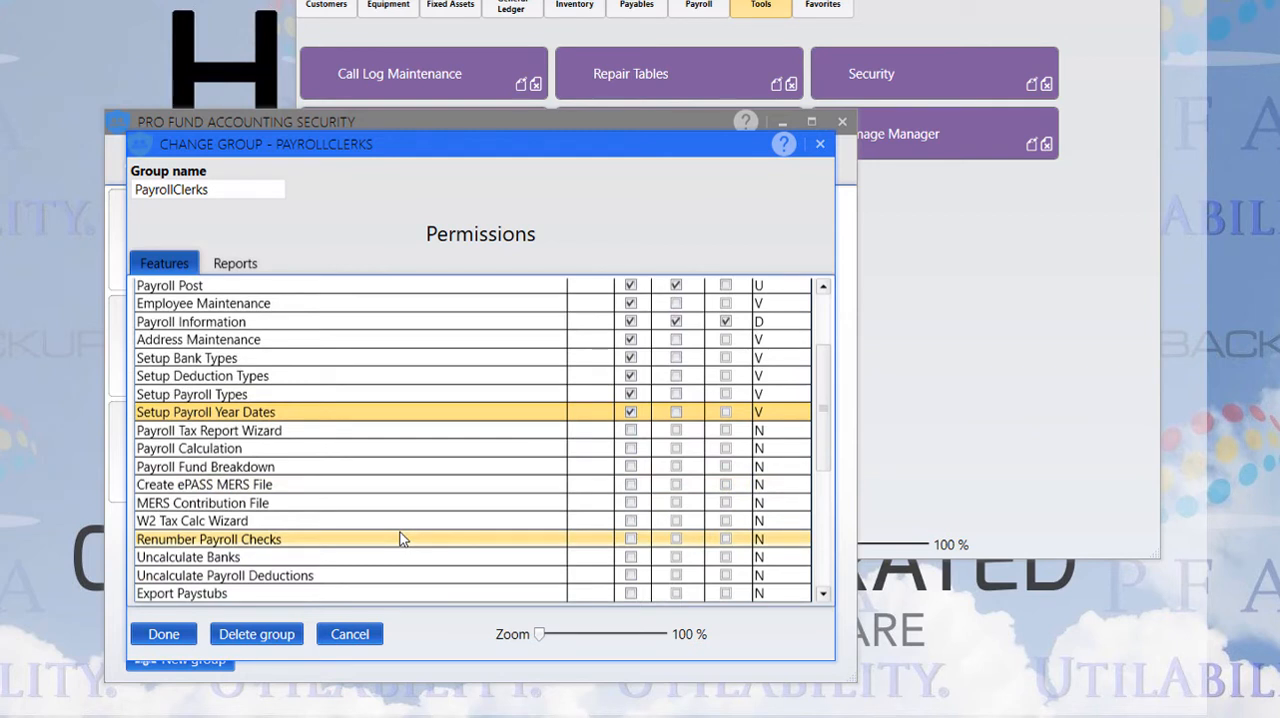
pyautogui.scroll(-1, 400, 535)
pyautogui.scroll(-1, 400, 535)
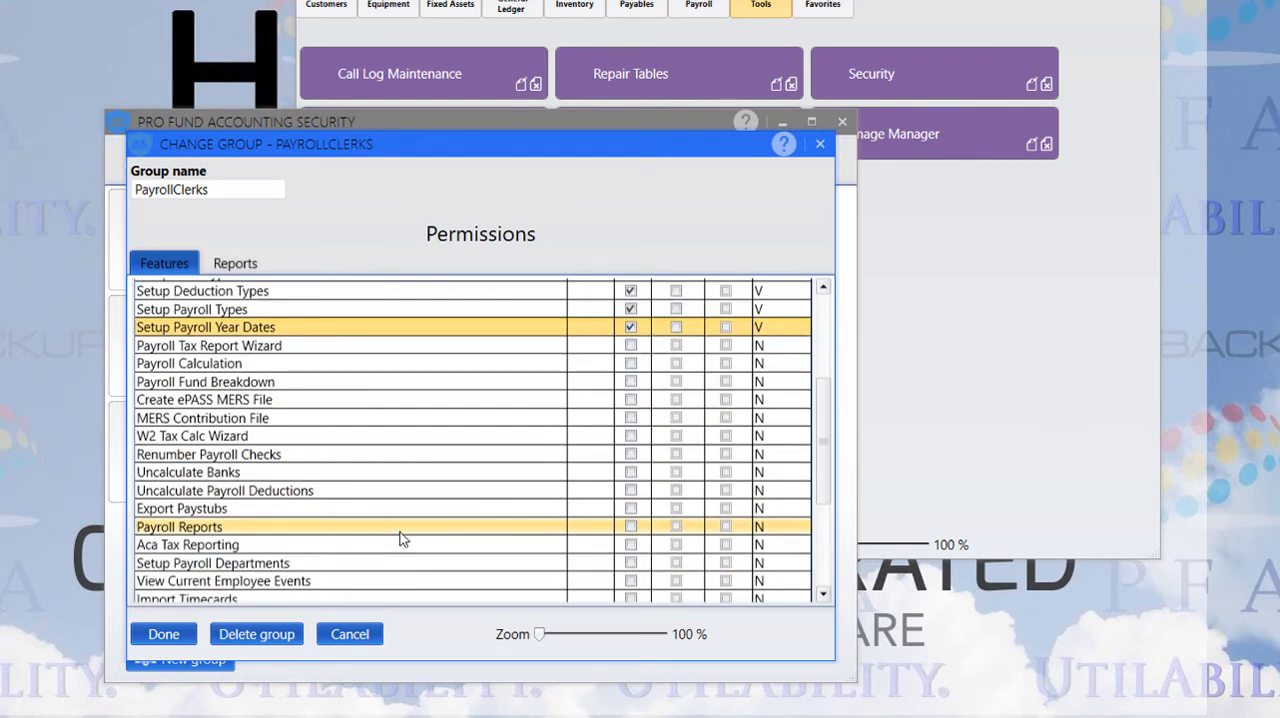
pyautogui.scroll(-1, 400, 538)
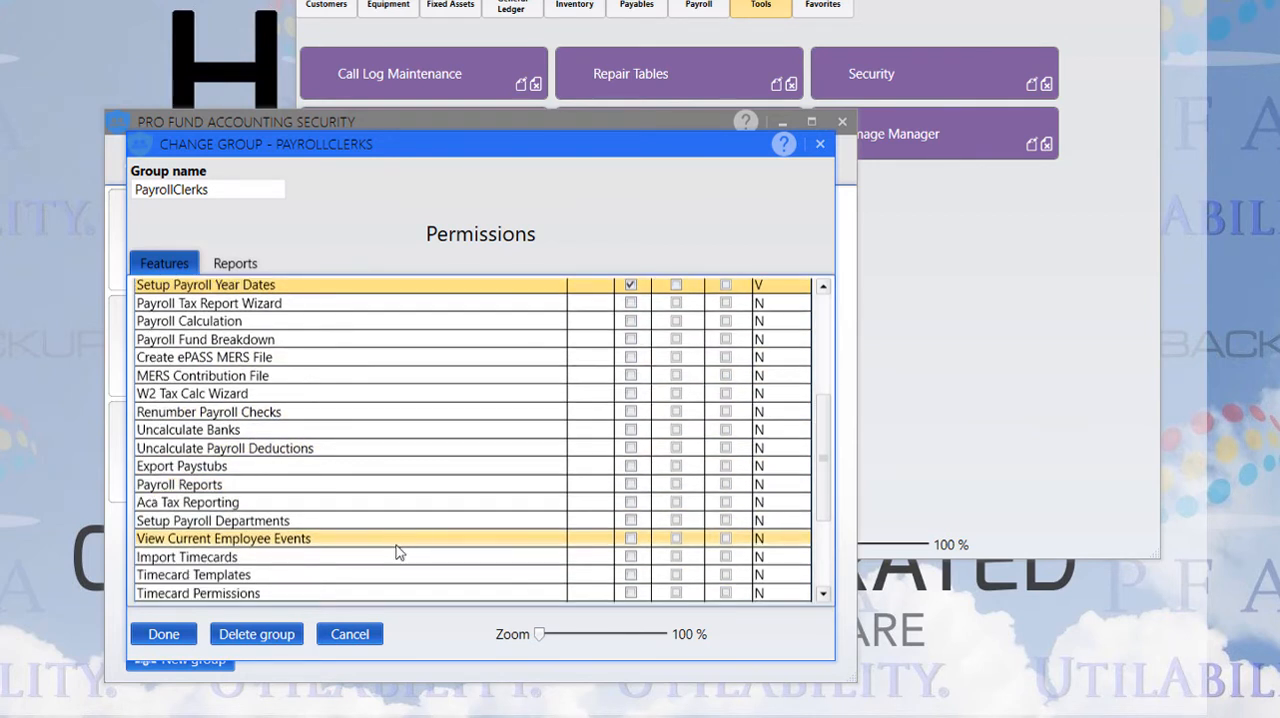
pyautogui.scroll(-1, 398, 551)
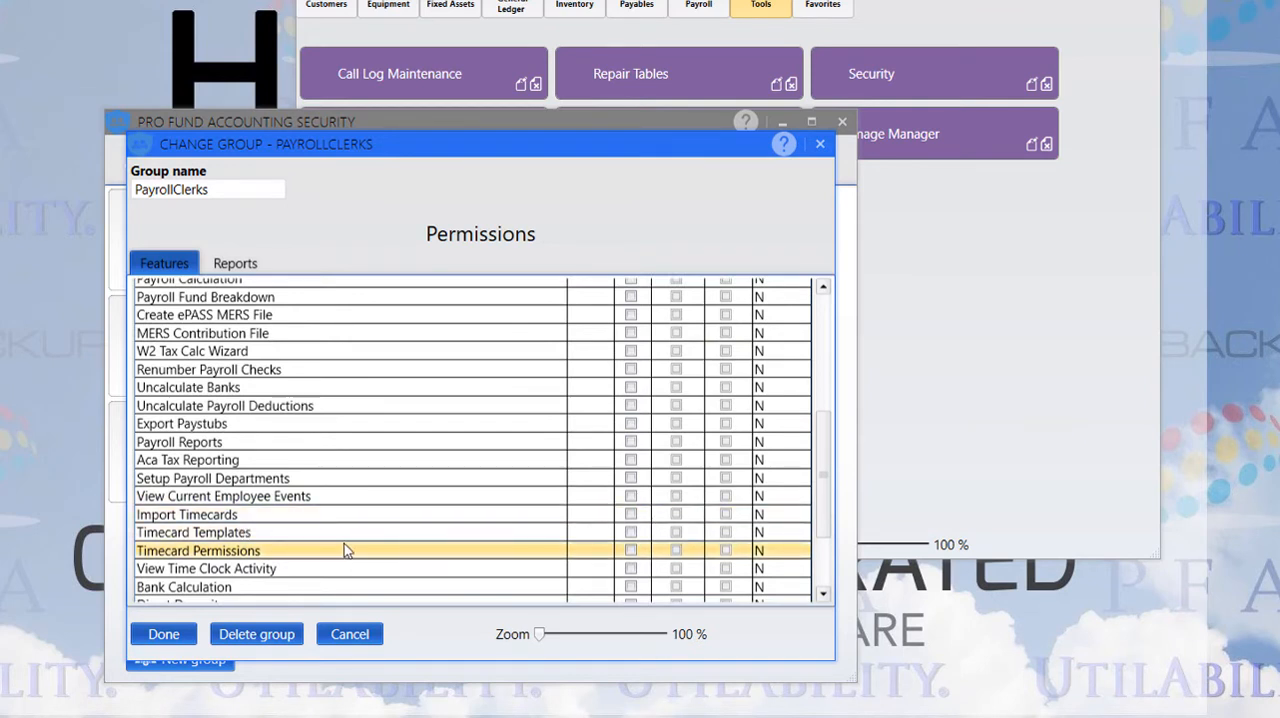
pyautogui.scroll(-1, 345, 549)
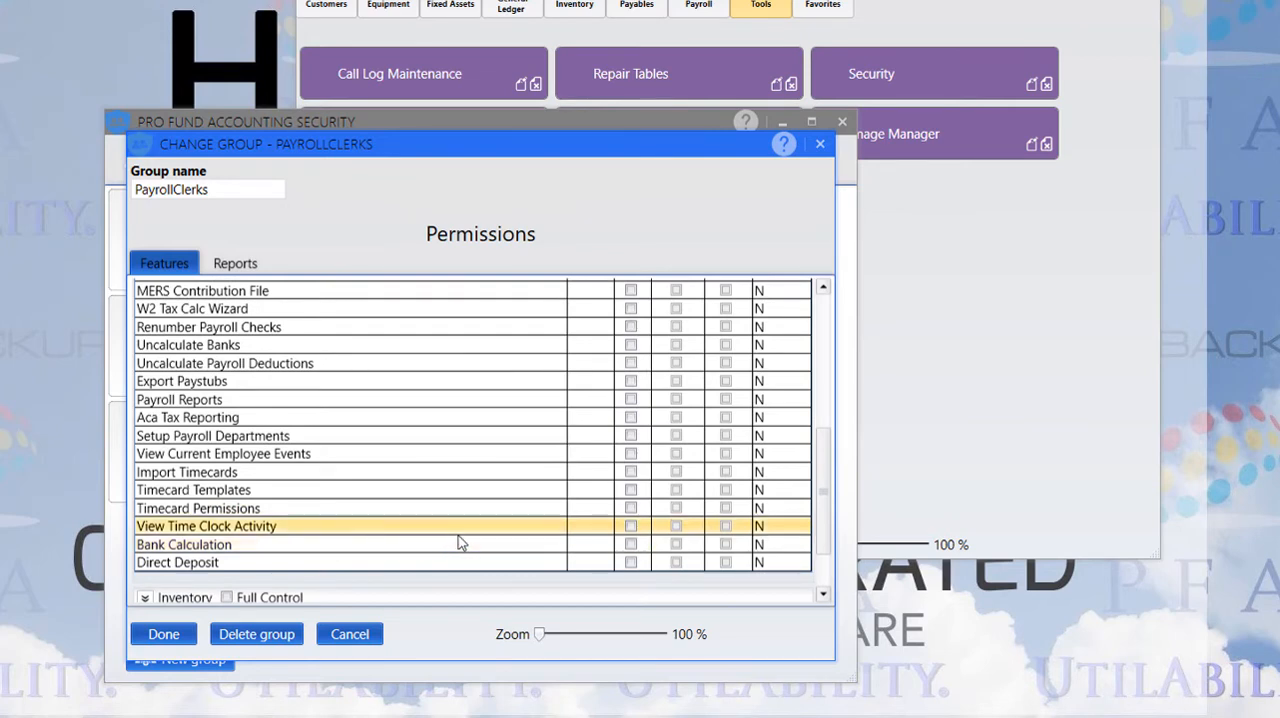
pyautogui.scroll(8, 452, 538)
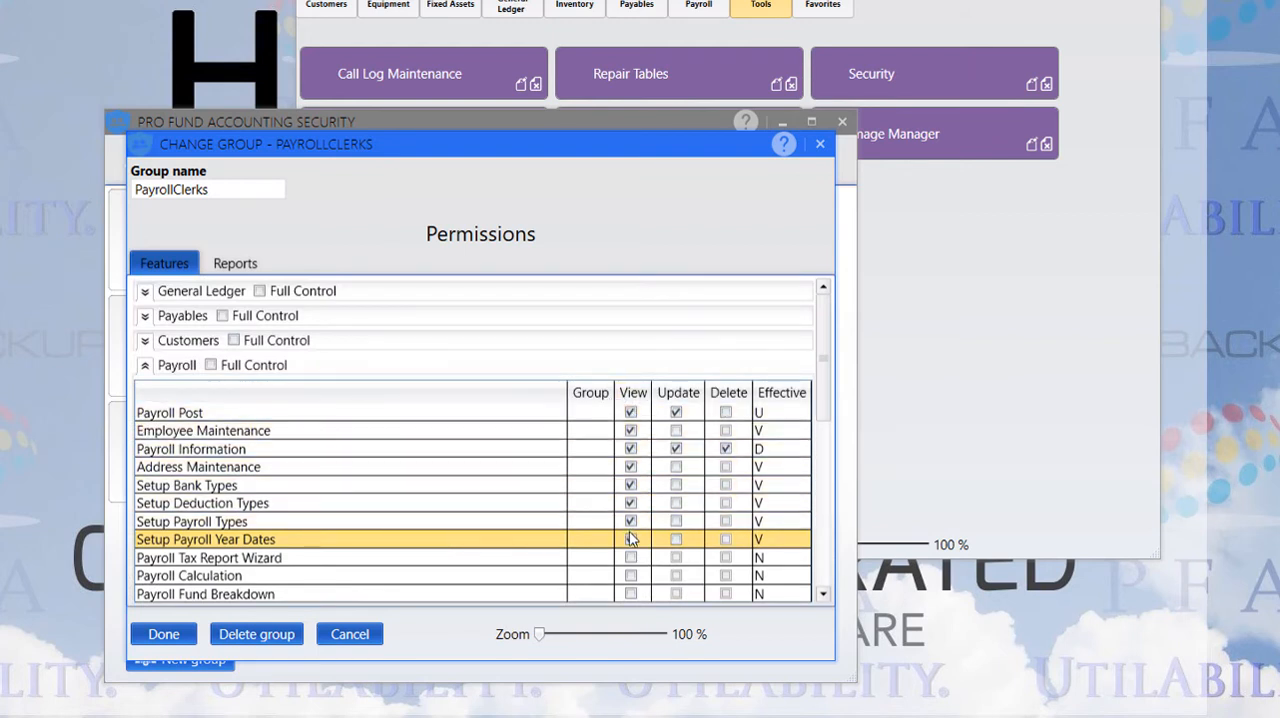
pyautogui.click(630, 539)
pyautogui.click(172, 636)
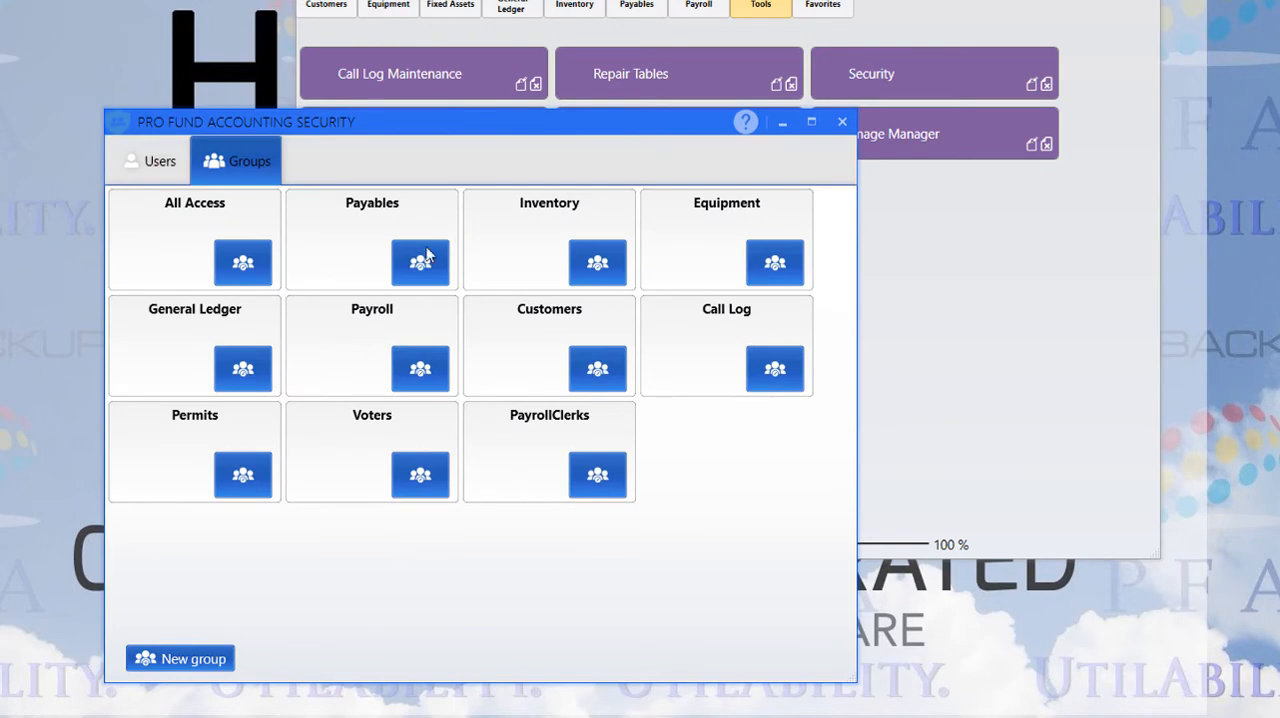
# Add the PayrollClerks group to the newly created administrator user and save that user
pyautogui.moveTo(408, 130); pyautogui.dragTo(467, 121)
pyautogui.click(202, 152)
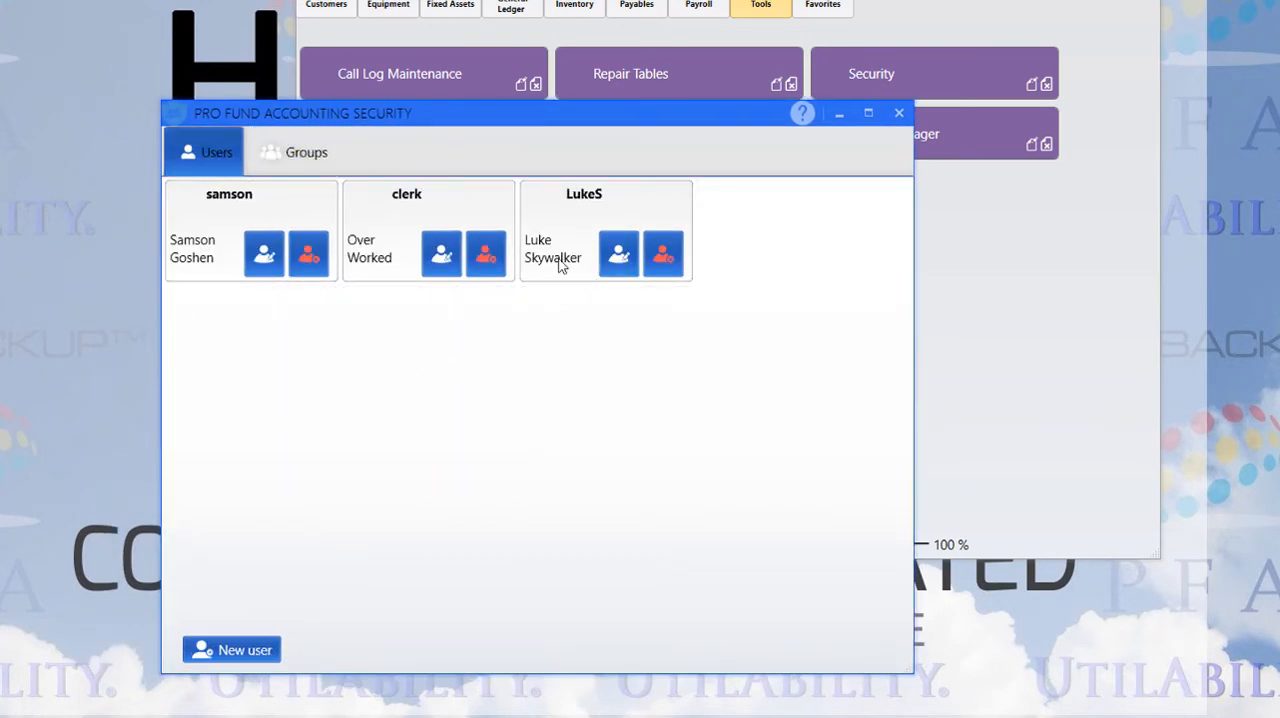
pyautogui.click(617, 256)
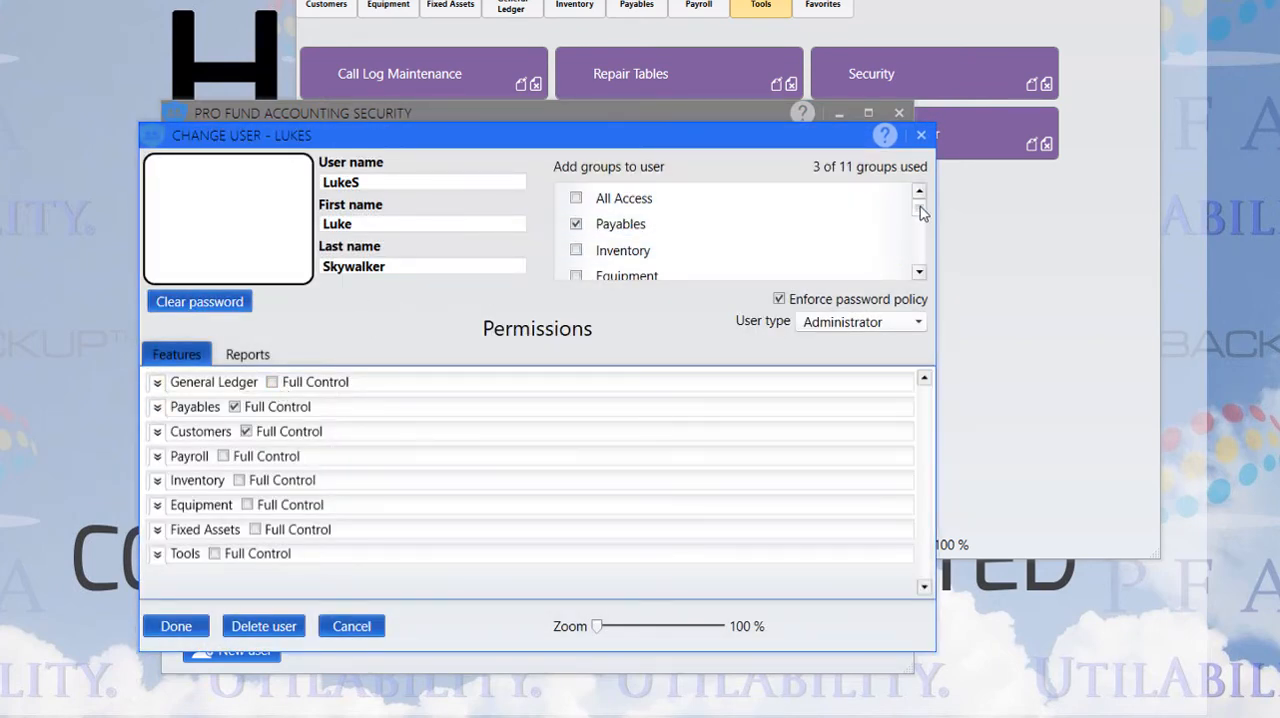
pyautogui.moveTo(919, 206); pyautogui.dragTo(921, 262)
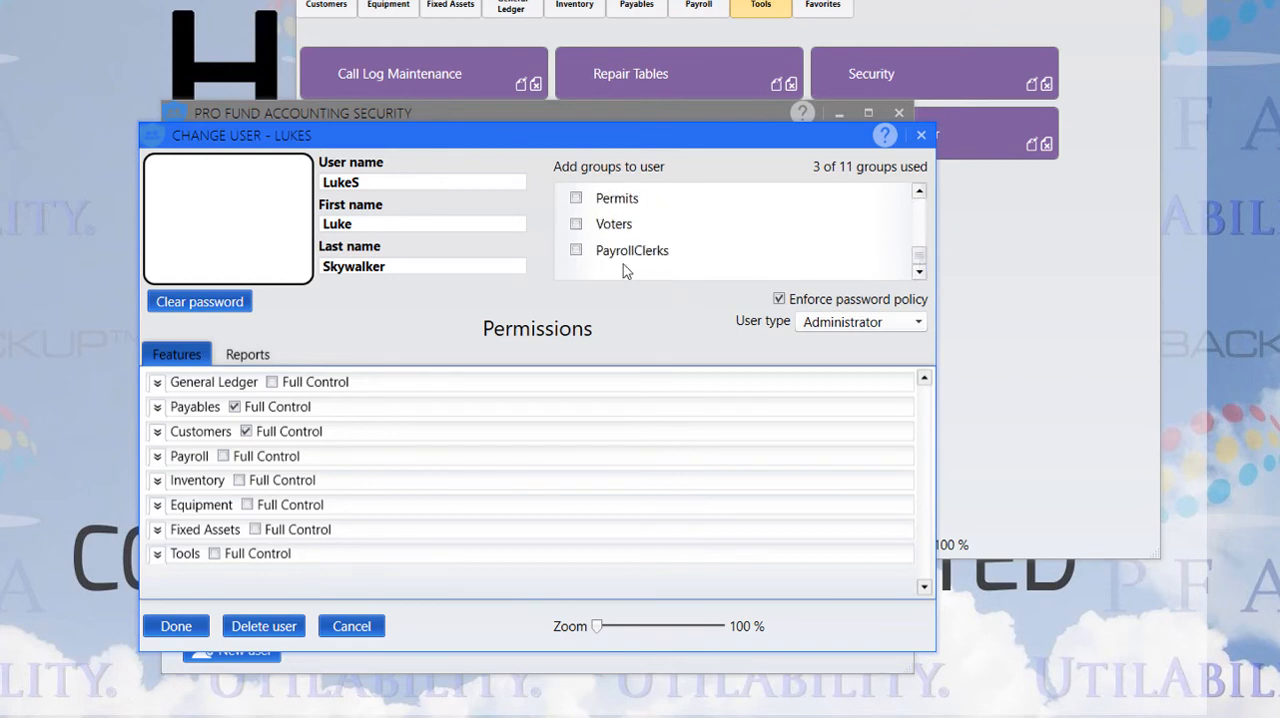
pyautogui.click(576, 251)
pyautogui.click(176, 626)
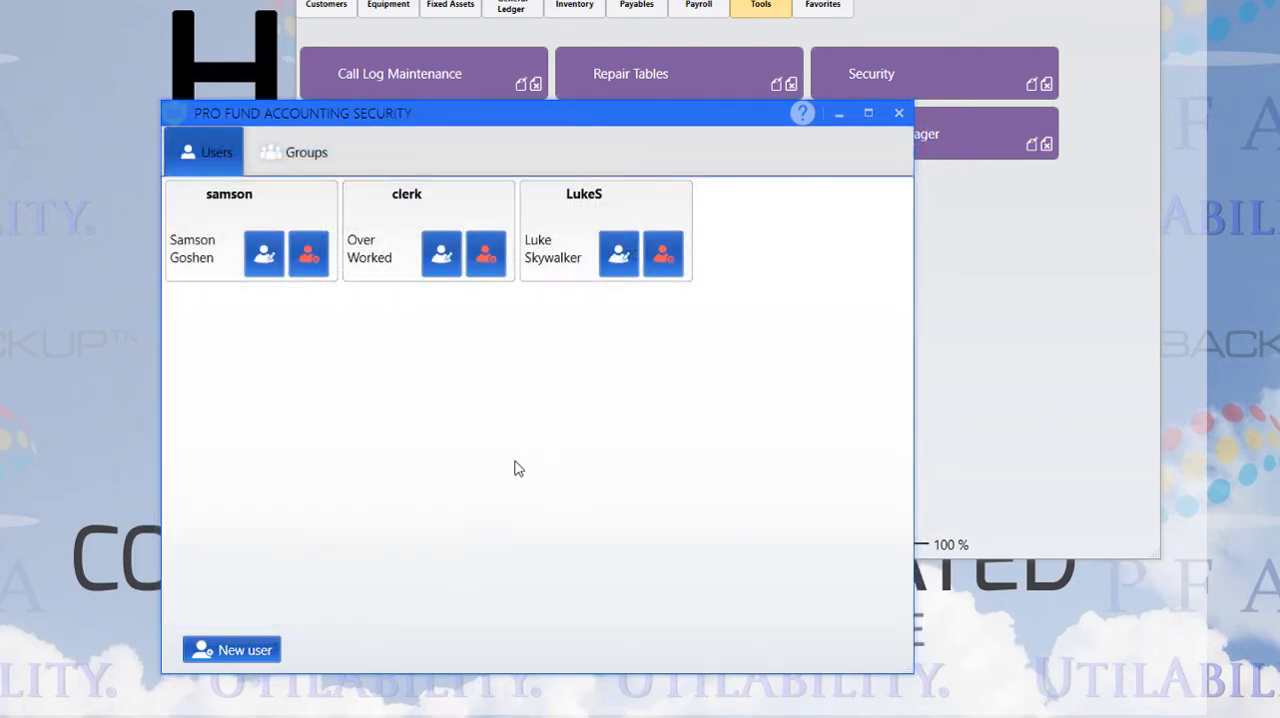
# Reopen the PayrollClerks group and check its saved Payroll feature permissions
pyautogui.click(296, 162)
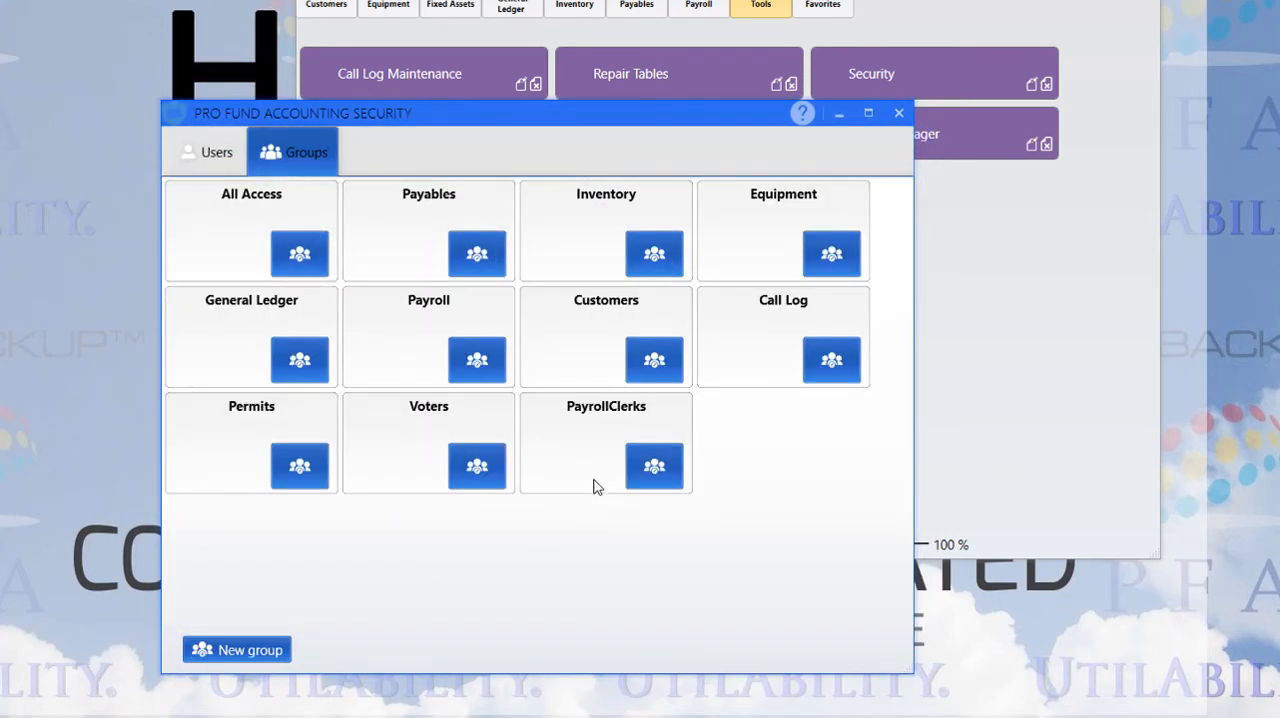
pyautogui.click(664, 467)
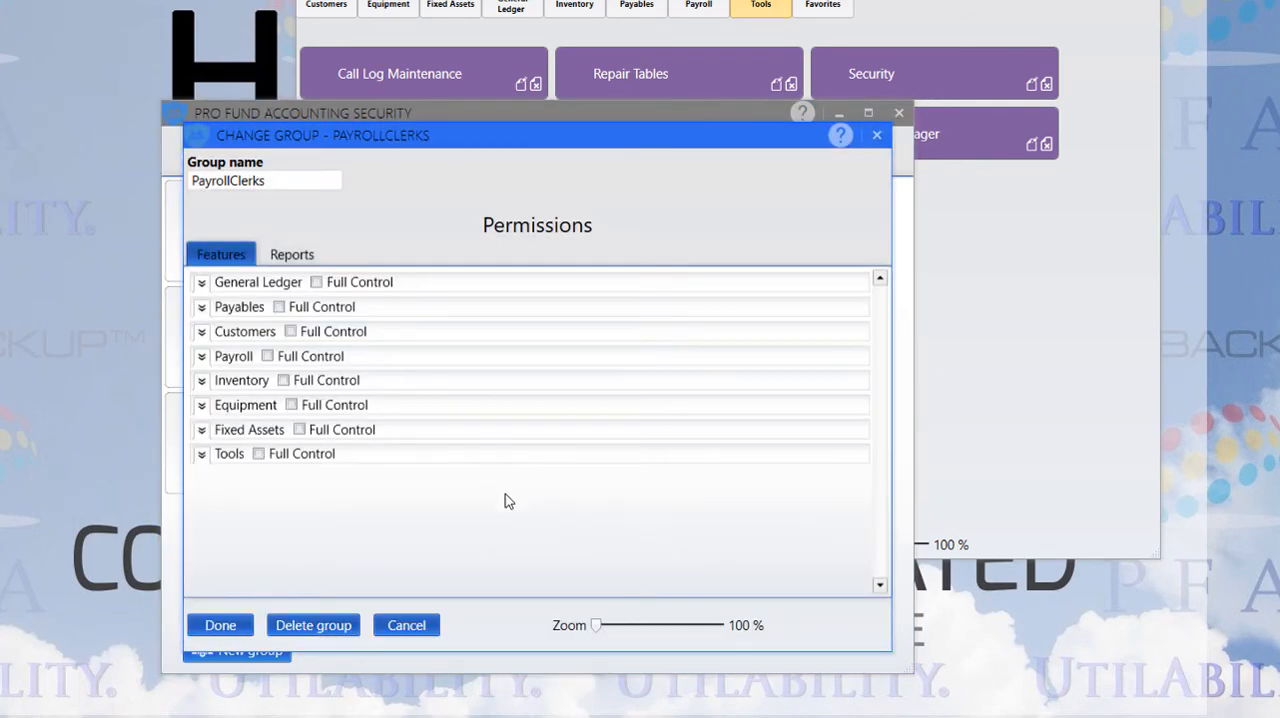
pyautogui.click(200, 358)
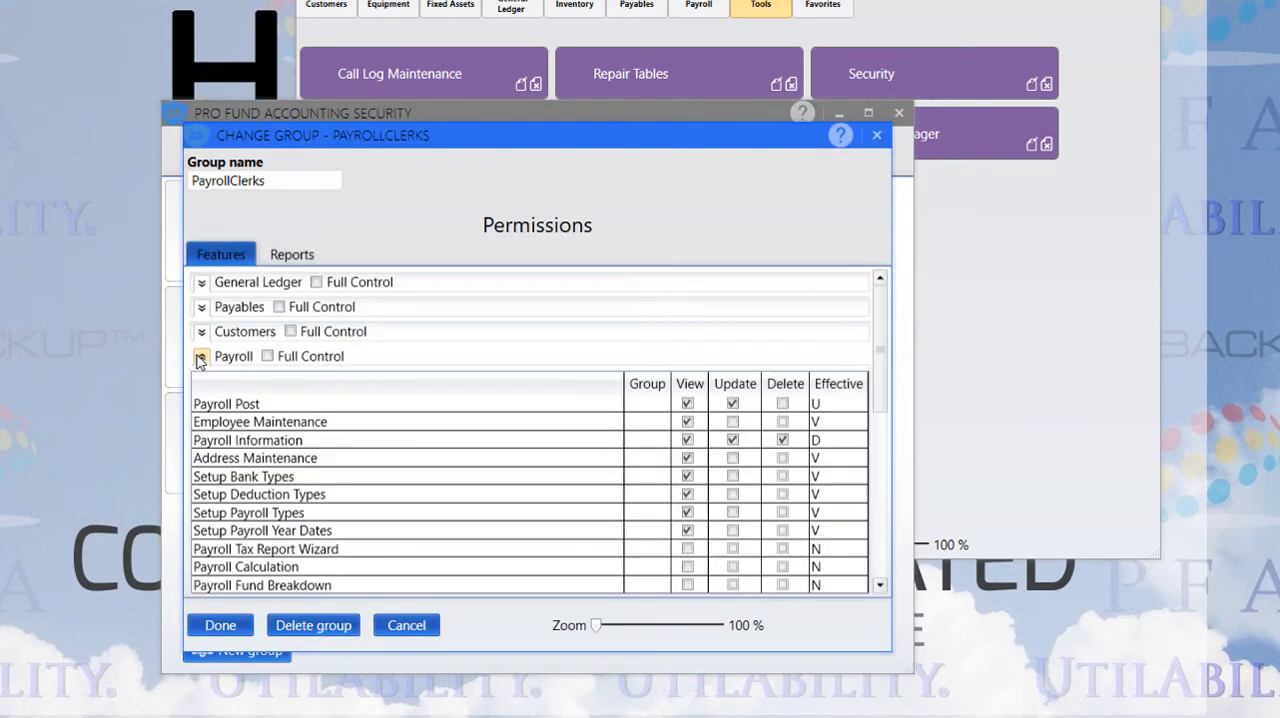
# Examine the Allow and Deny settings of the individual Payroll reports for the PayrollClerks group
pyautogui.click(290, 254)
pyautogui.click(213, 513)
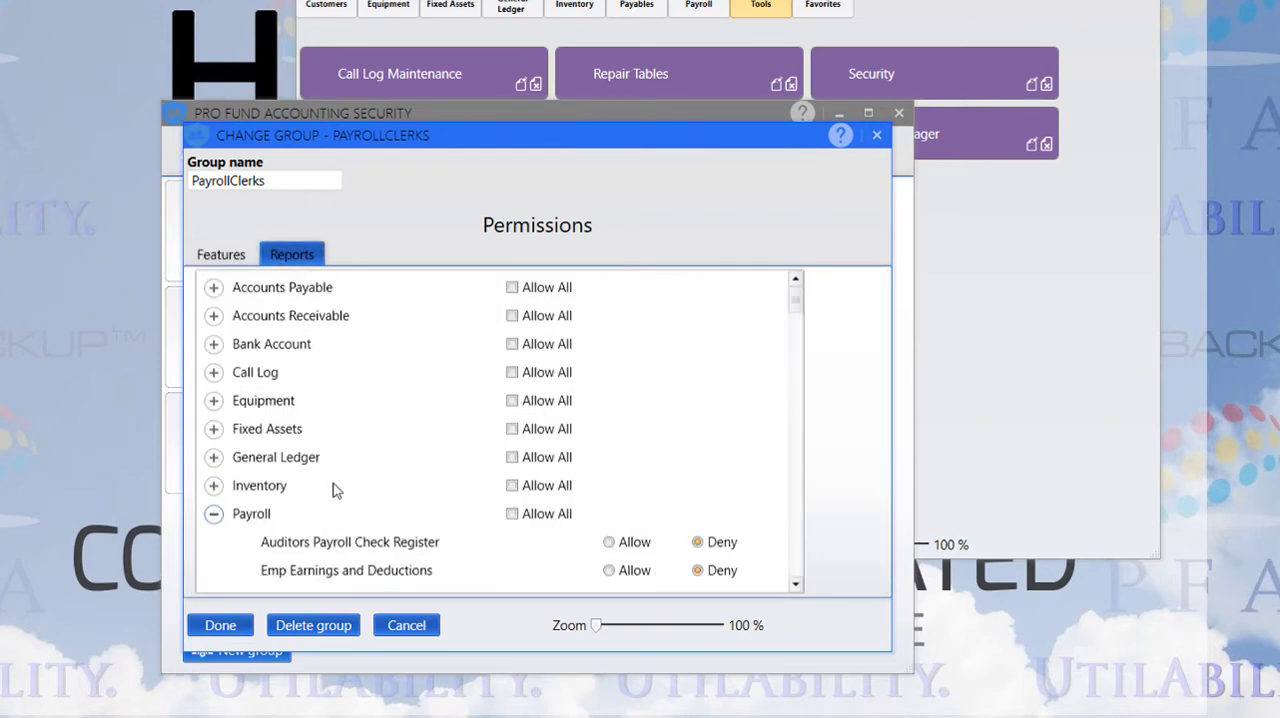
pyautogui.scroll(-10, 530, 487)
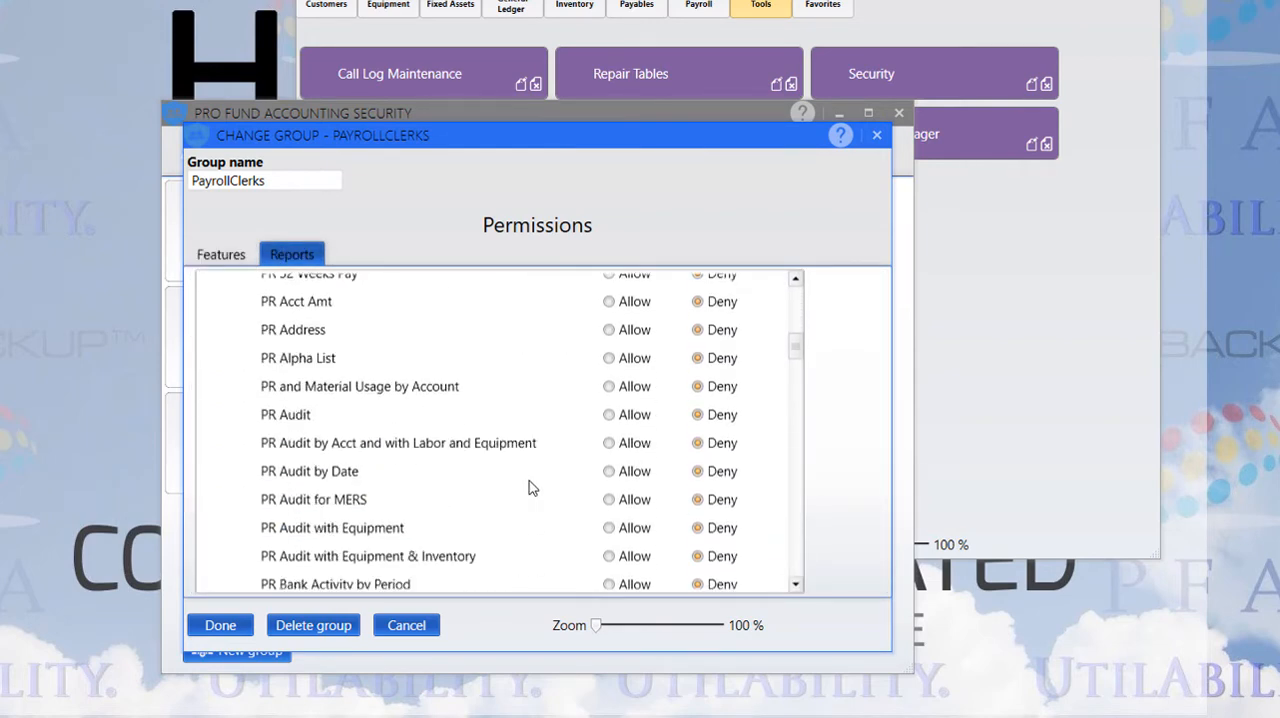
pyautogui.scroll(-7, 530, 487)
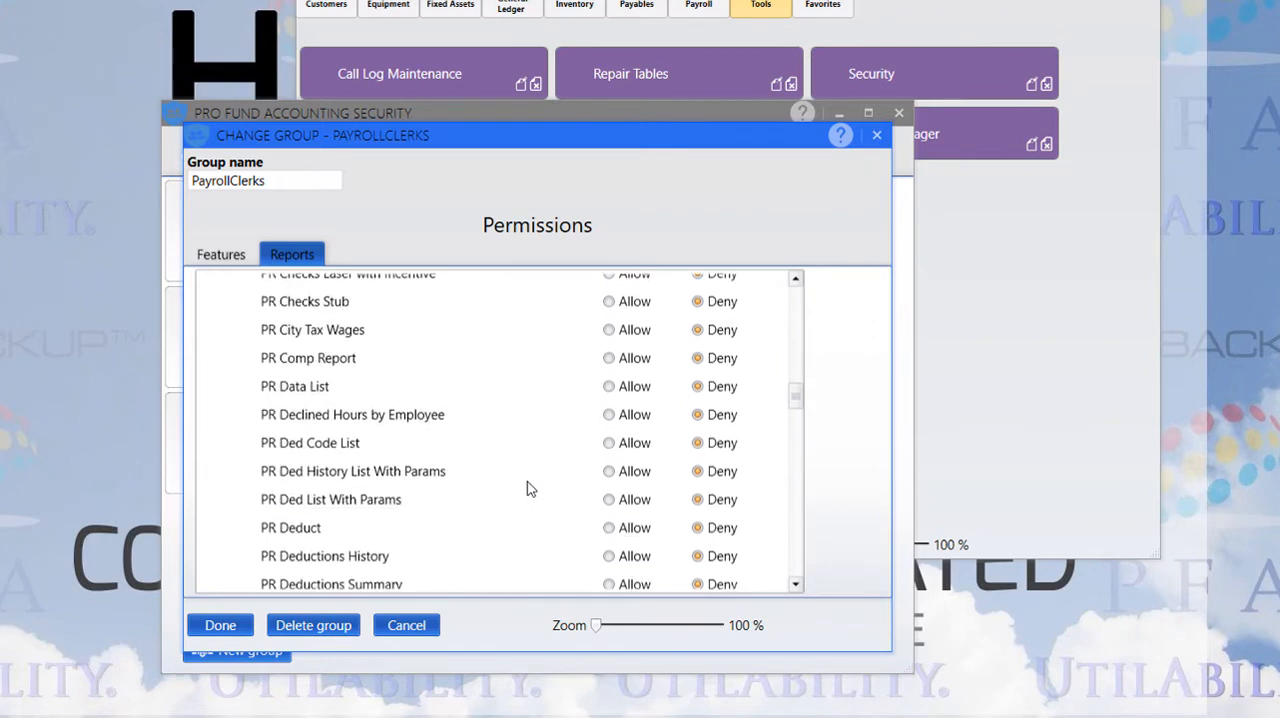
pyautogui.scroll(3, 606, 531)
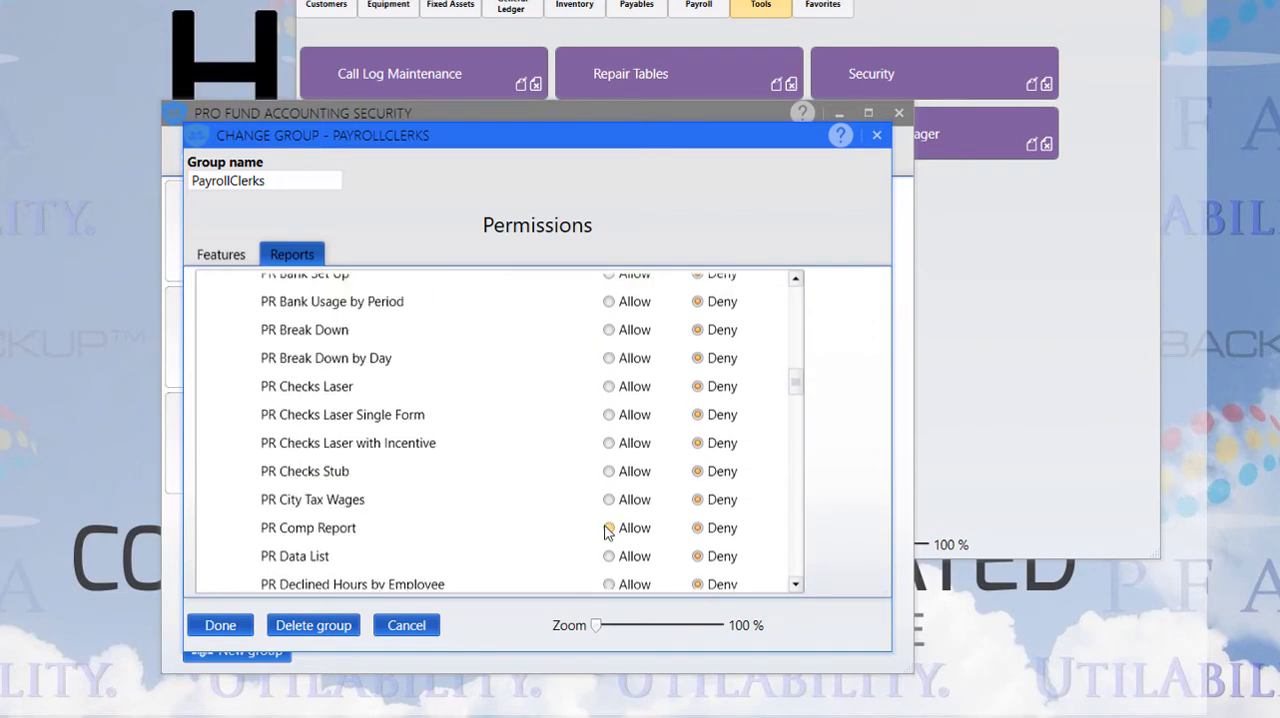
pyautogui.scroll(6, 606, 531)
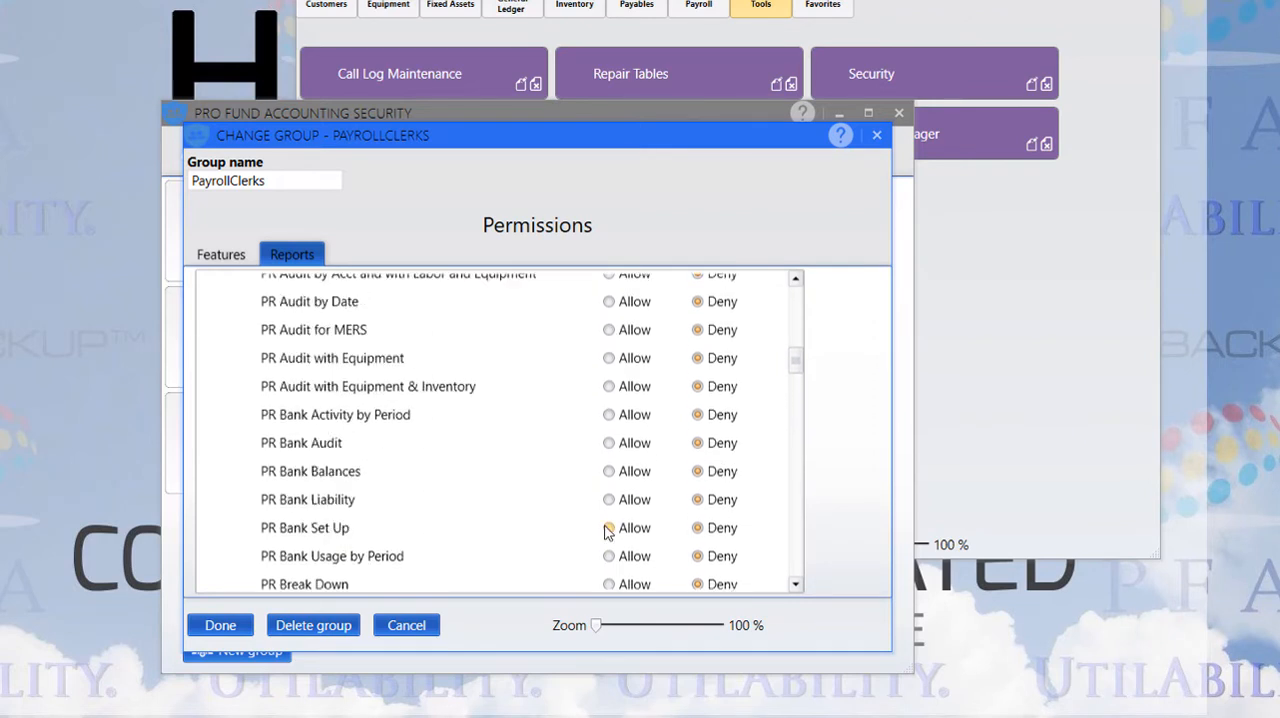
pyautogui.scroll(3, 606, 531)
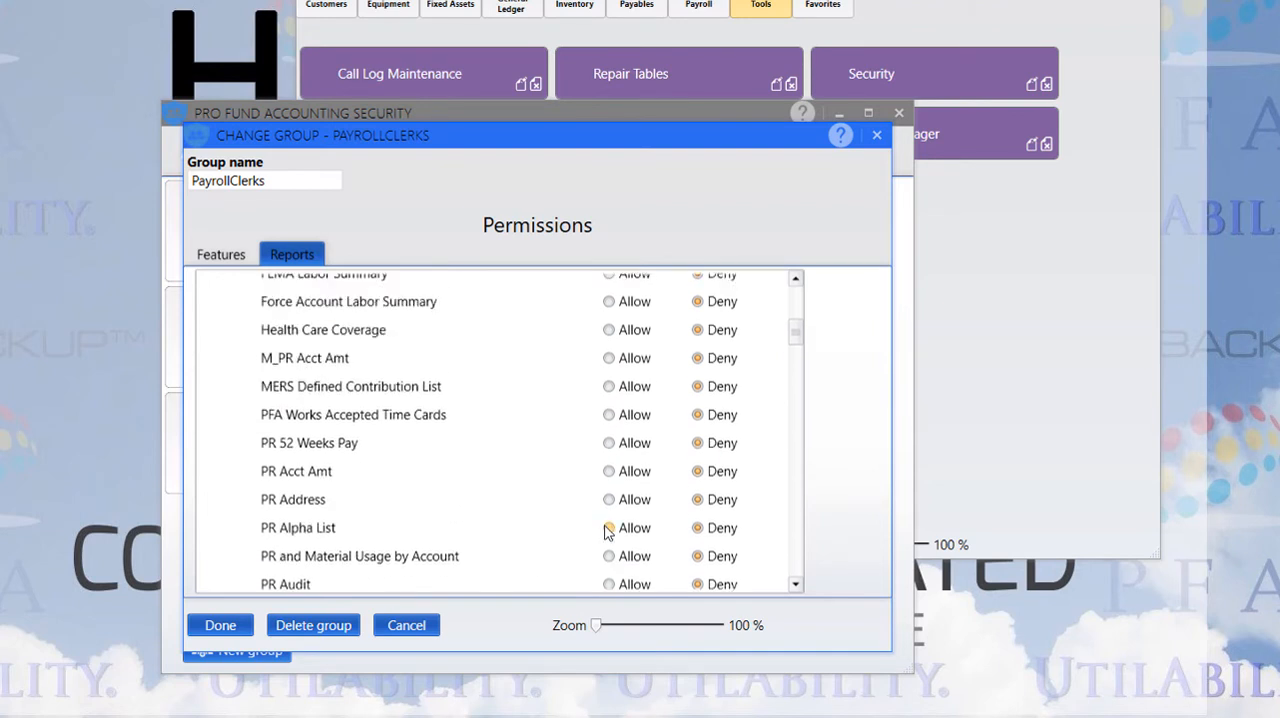
pyautogui.scroll(2, 606, 531)
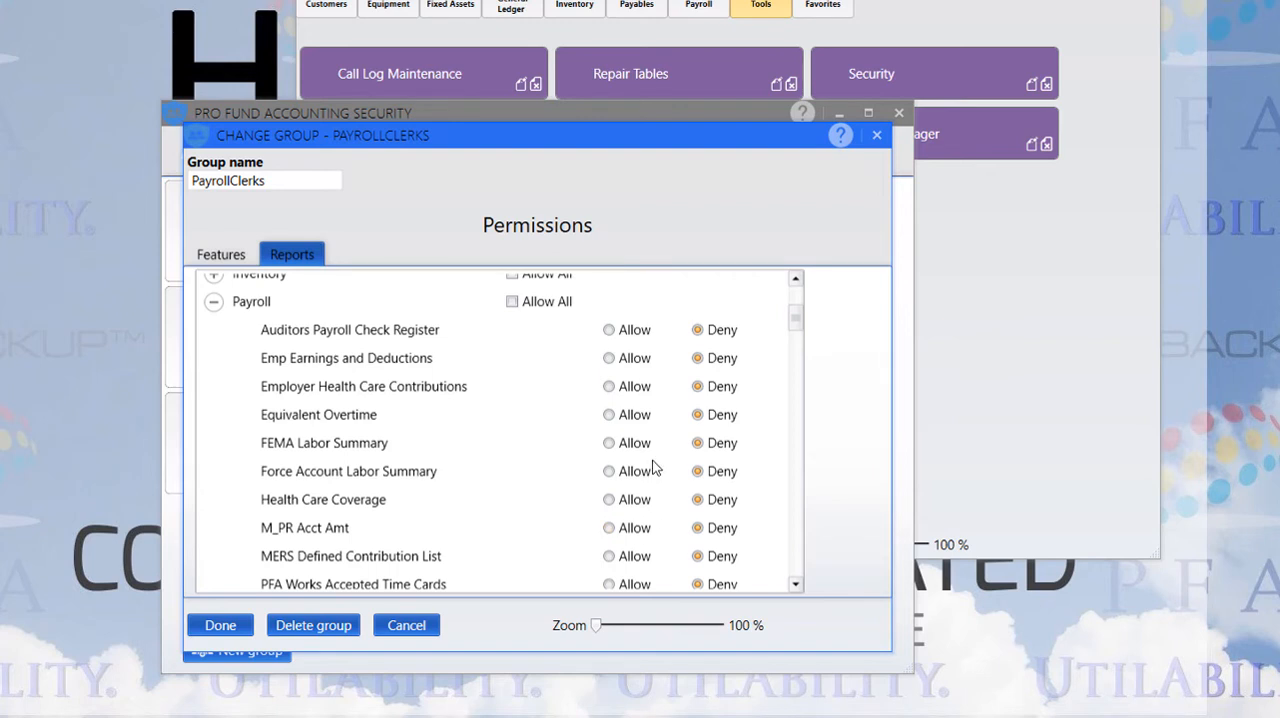
pyautogui.scroll(-1, 645, 437)
pyautogui.scroll(2, 645, 438)
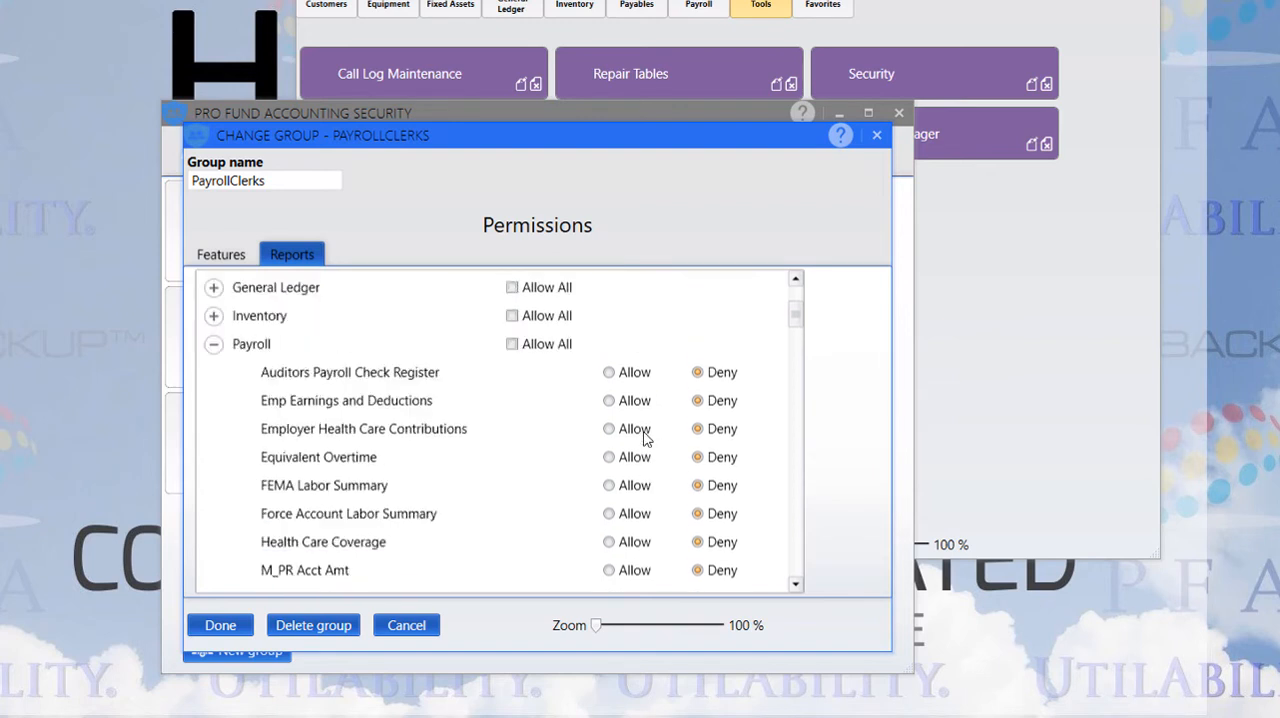
pyautogui.scroll(-3, 645, 437)
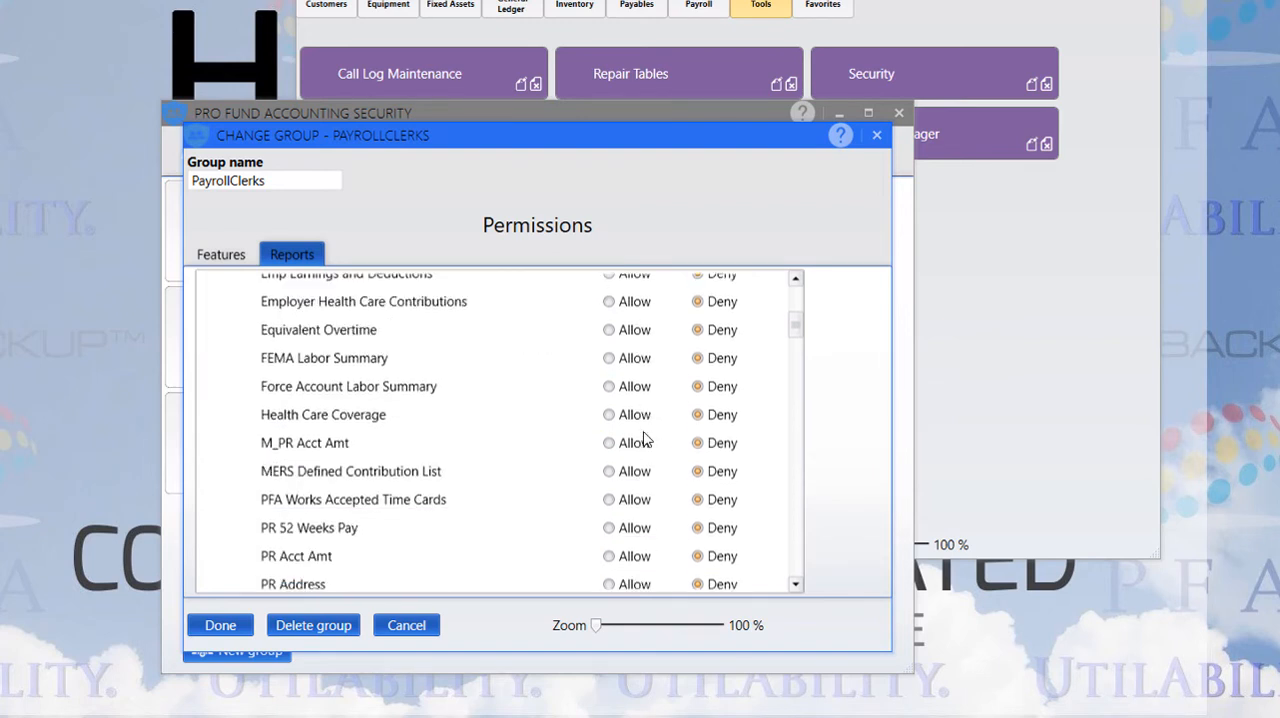
# Allow the six payroll audit reports for PayrollClerks, from PR Audit through PR Audit with Equipment & Inventory
pyautogui.scroll(-1, 645, 437)
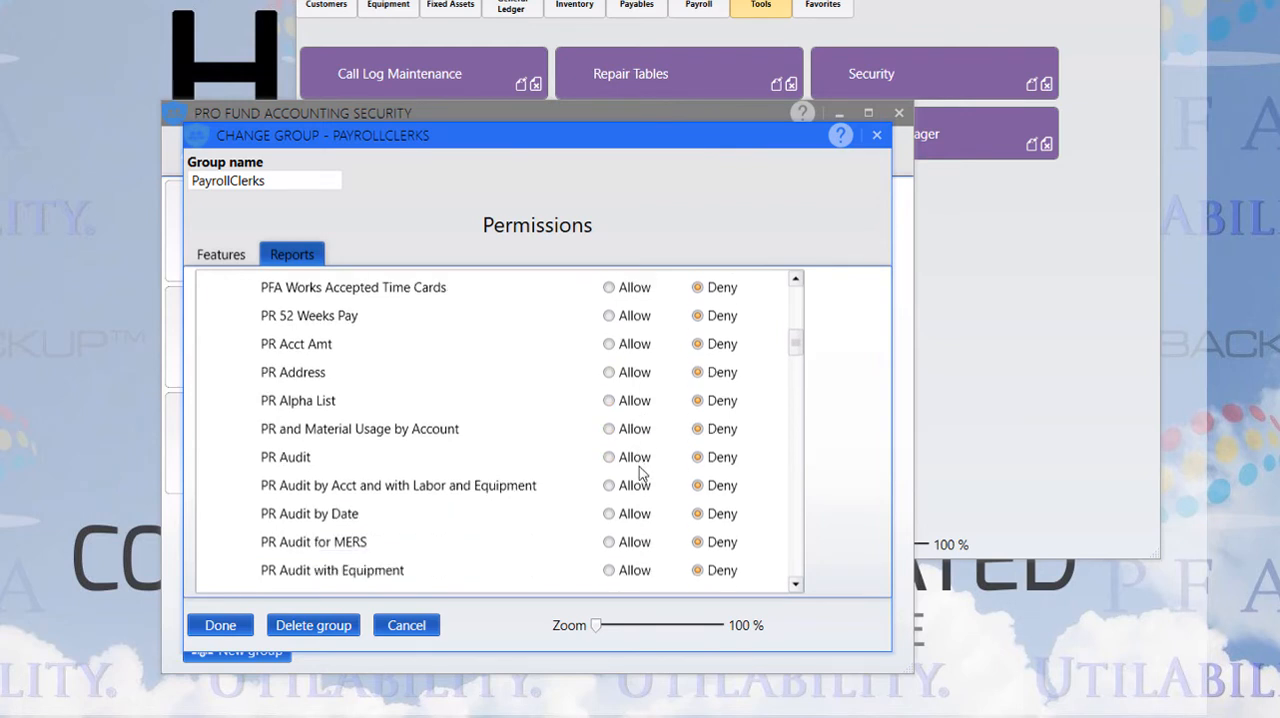
pyautogui.scroll(-1, 638, 486)
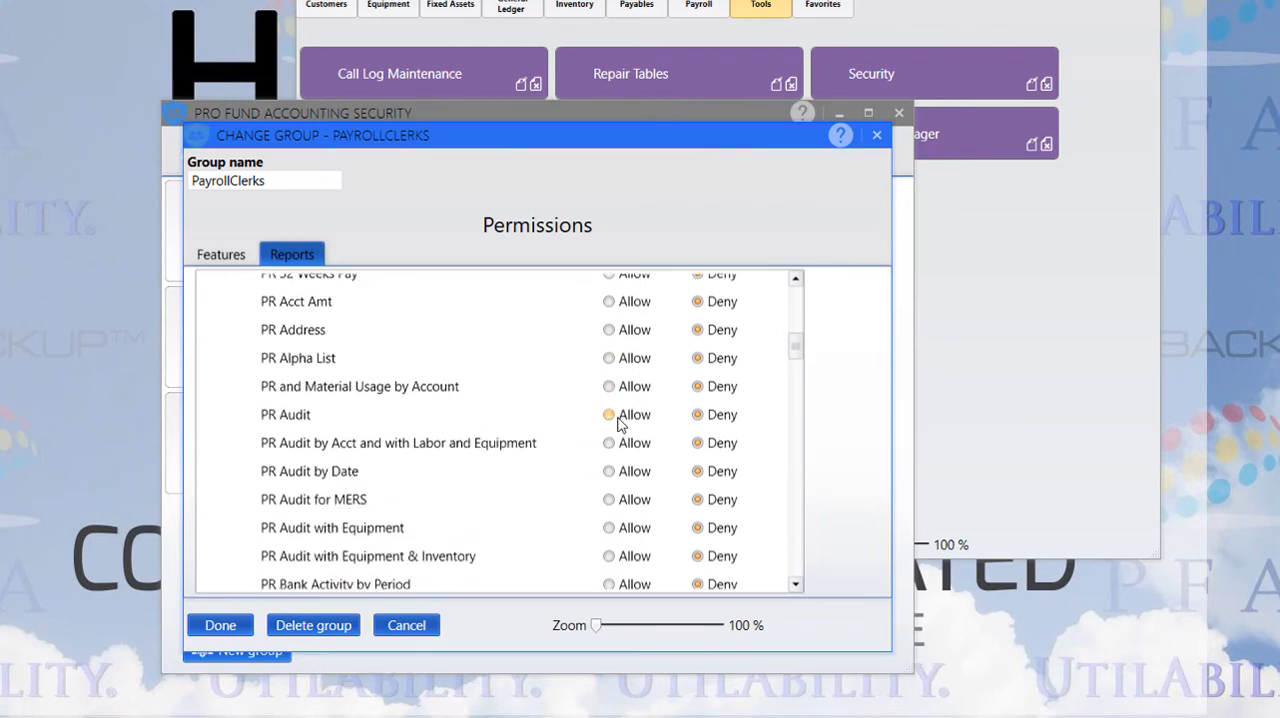
pyautogui.click(609, 414)
pyautogui.click(609, 443)
pyautogui.click(609, 471)
pyautogui.click(609, 499)
pyautogui.scroll(-1, 656, 540)
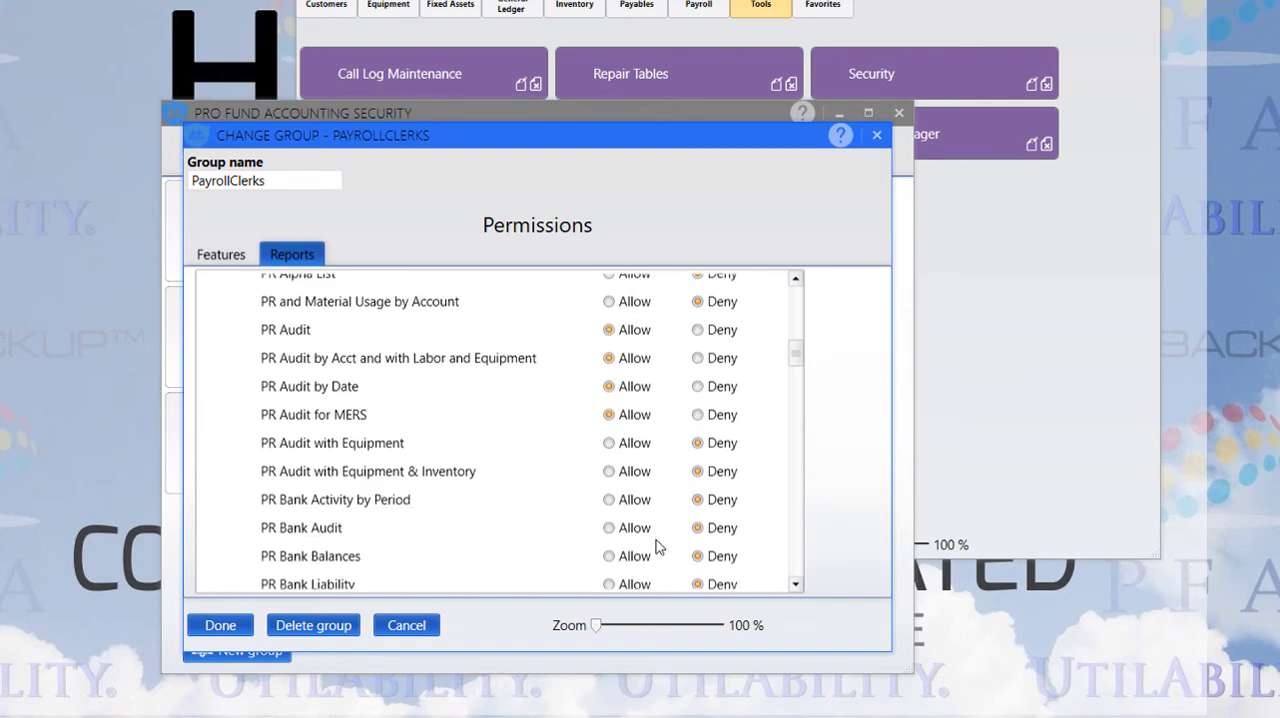
pyautogui.click(609, 443)
pyautogui.click(609, 471)
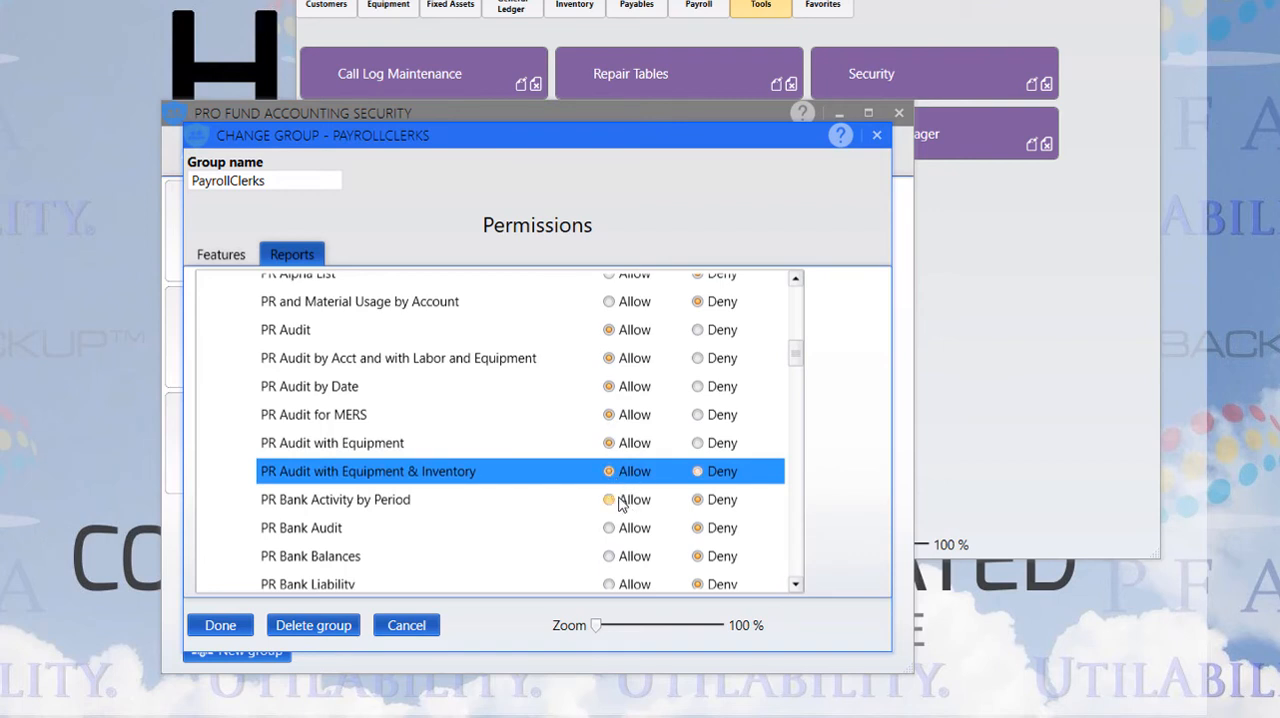
# Allow the PR Bank Audit, PR Bank Balances, PR Bank Liability, PR Bank Usage by Period, PR Break Down and PR Break Down by Day reports
pyautogui.scroll(-1, 620, 503)
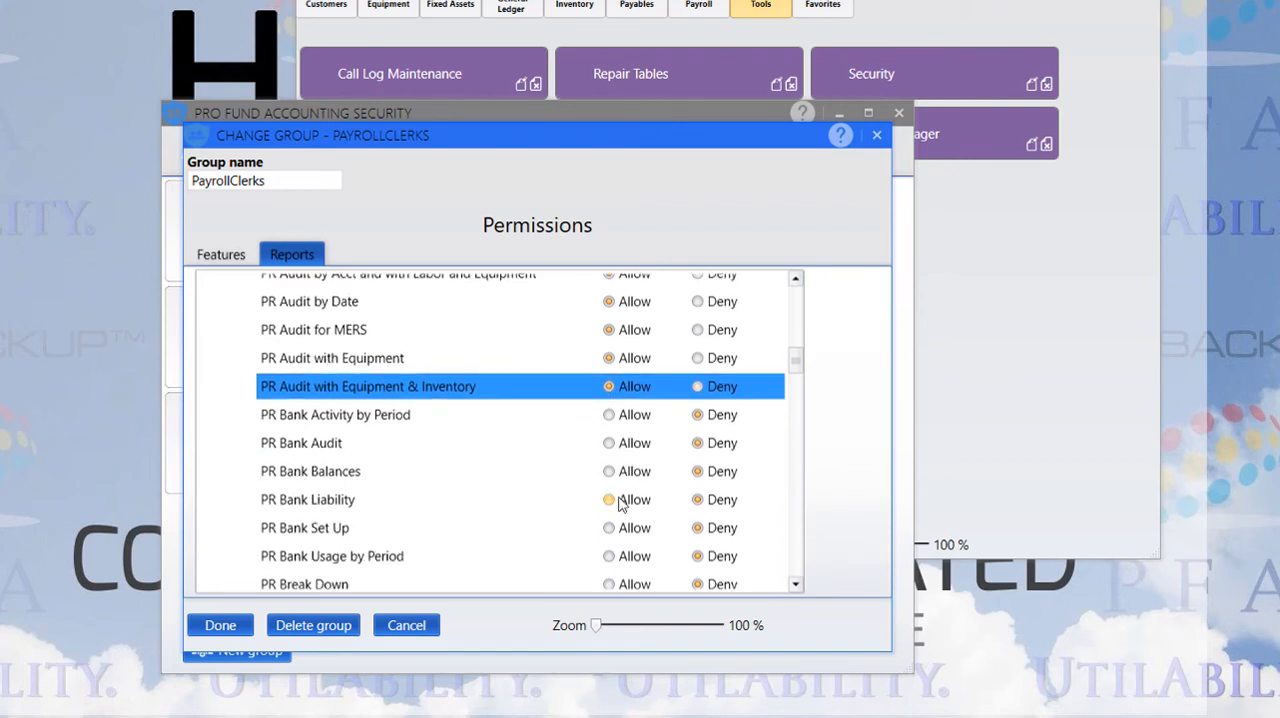
pyautogui.click(609, 443)
pyautogui.click(609, 471)
pyautogui.click(609, 499)
pyautogui.scroll(-2, 576, 522)
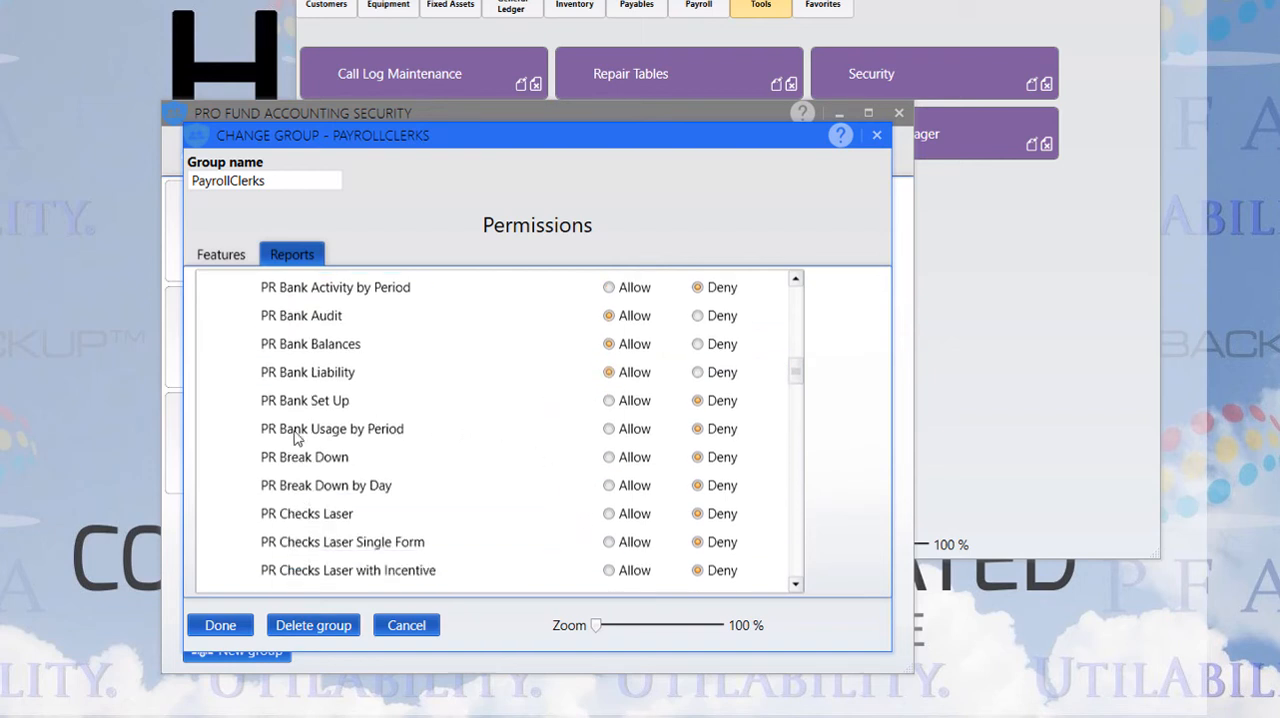
pyautogui.click(609, 429)
pyautogui.click(609, 457)
pyautogui.click(609, 486)
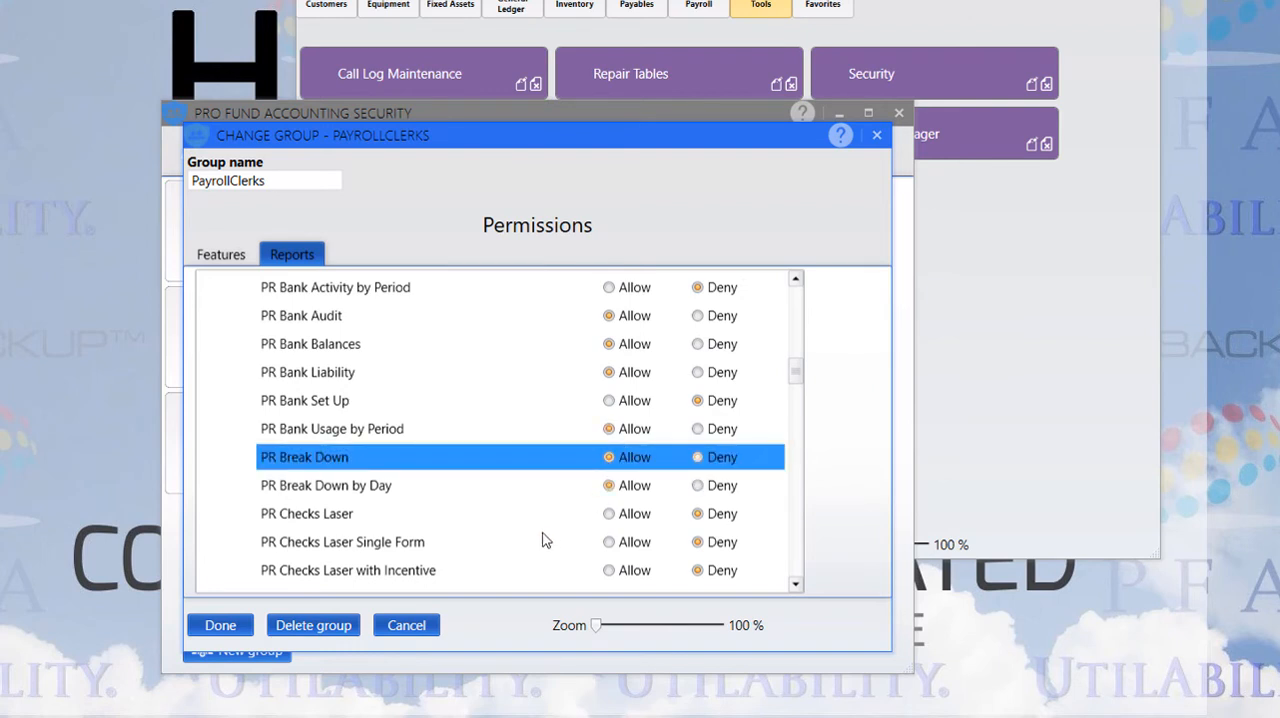
# Allow the PR Data List, PR Declined Hours by Employee and PR Ded Code List reports for the PayrollClerks group
pyautogui.scroll(-2, 545, 532)
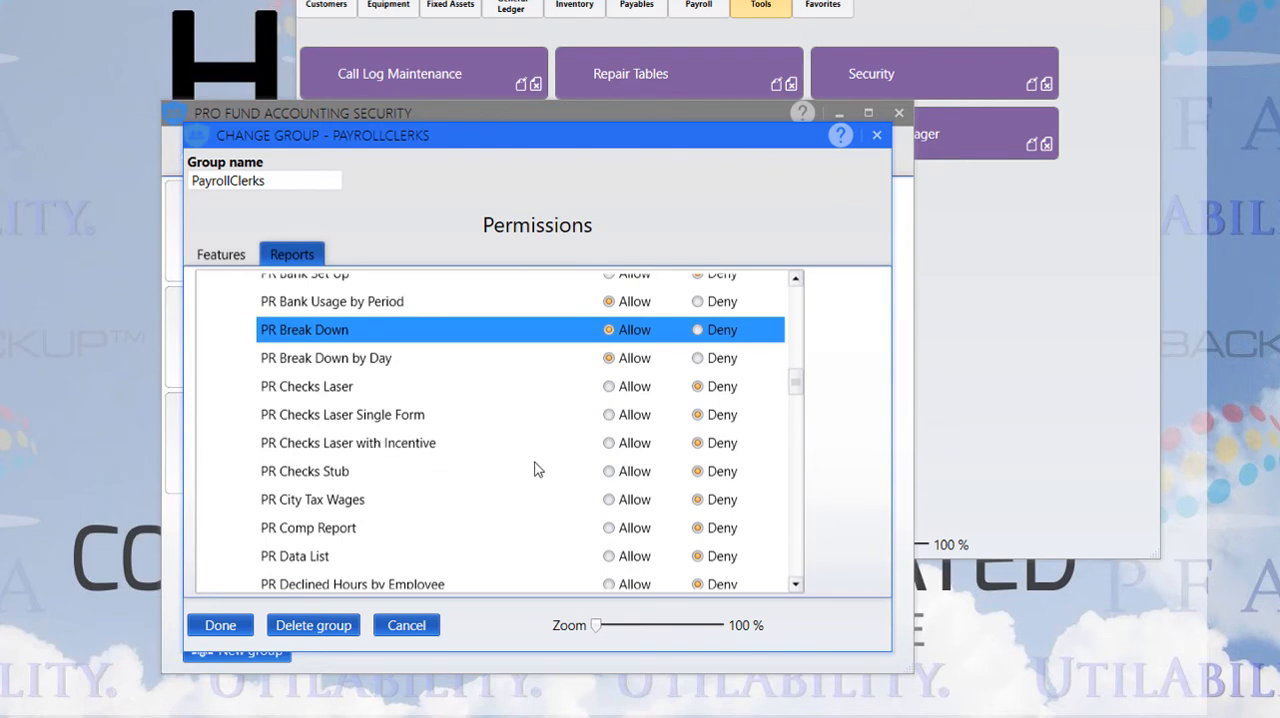
pyautogui.click(583, 477)
pyautogui.scroll(-1, 583, 477)
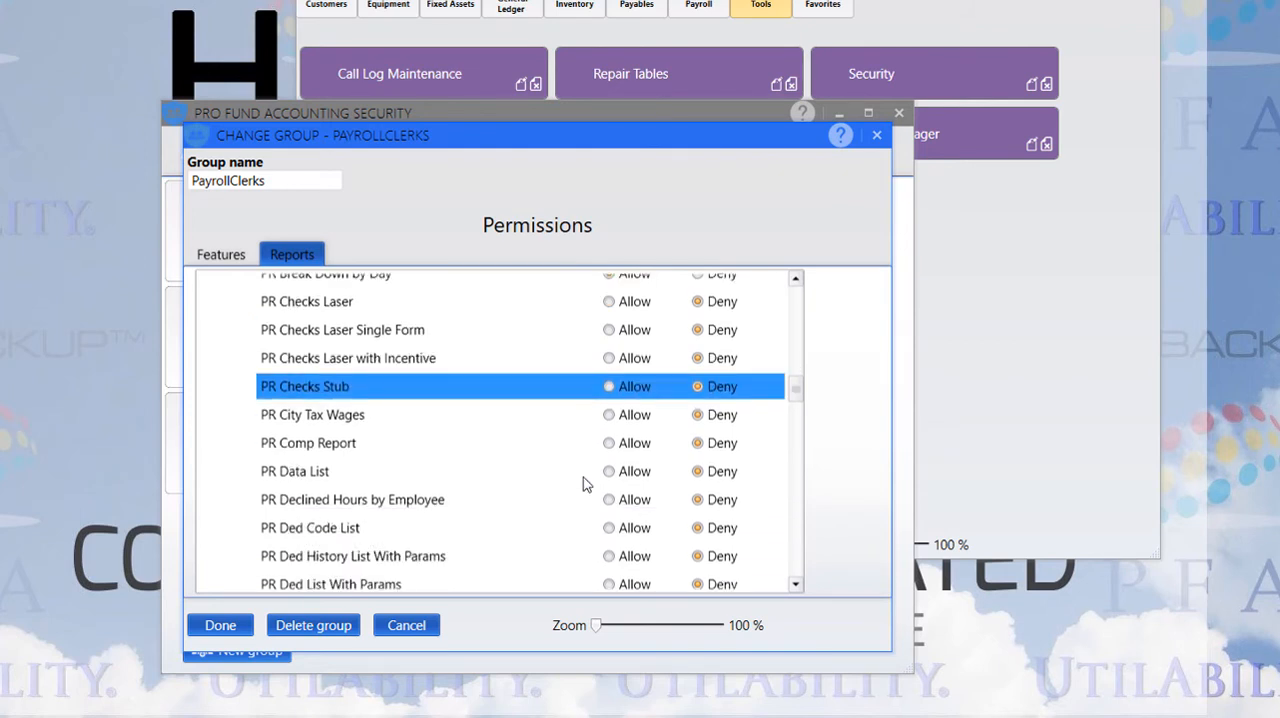
pyautogui.click(329, 414)
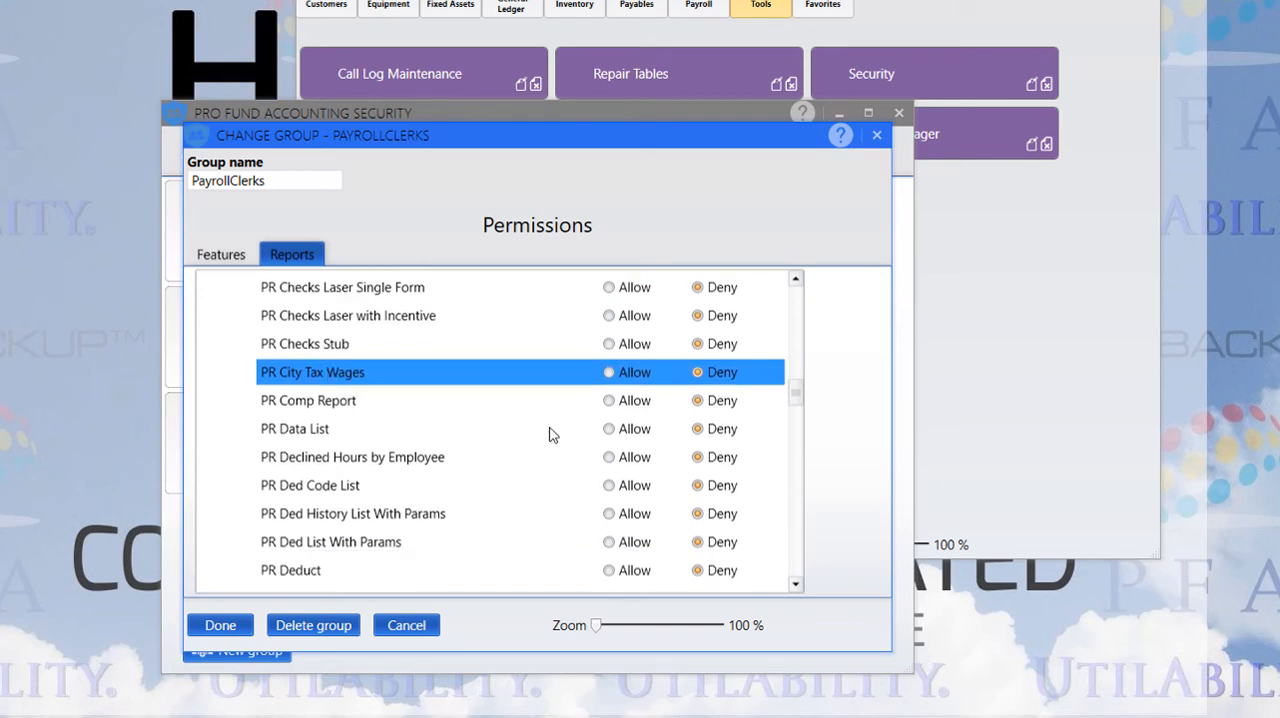
pyautogui.click(609, 429)
pyautogui.click(609, 457)
pyautogui.click(611, 487)
# Allow the PR Overtime report, save the PayrollClerks group and close the security window
pyautogui.scroll(-10, 536, 558)
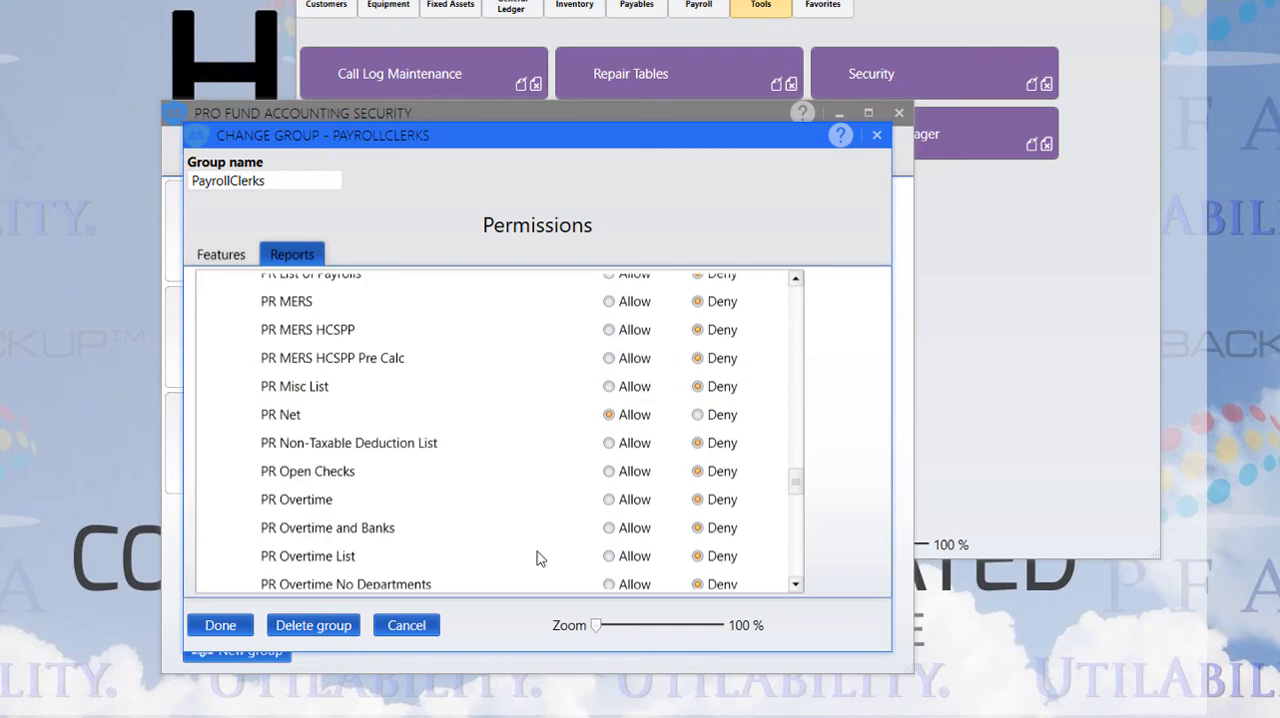
pyautogui.click(609, 500)
pyautogui.click(220, 625)
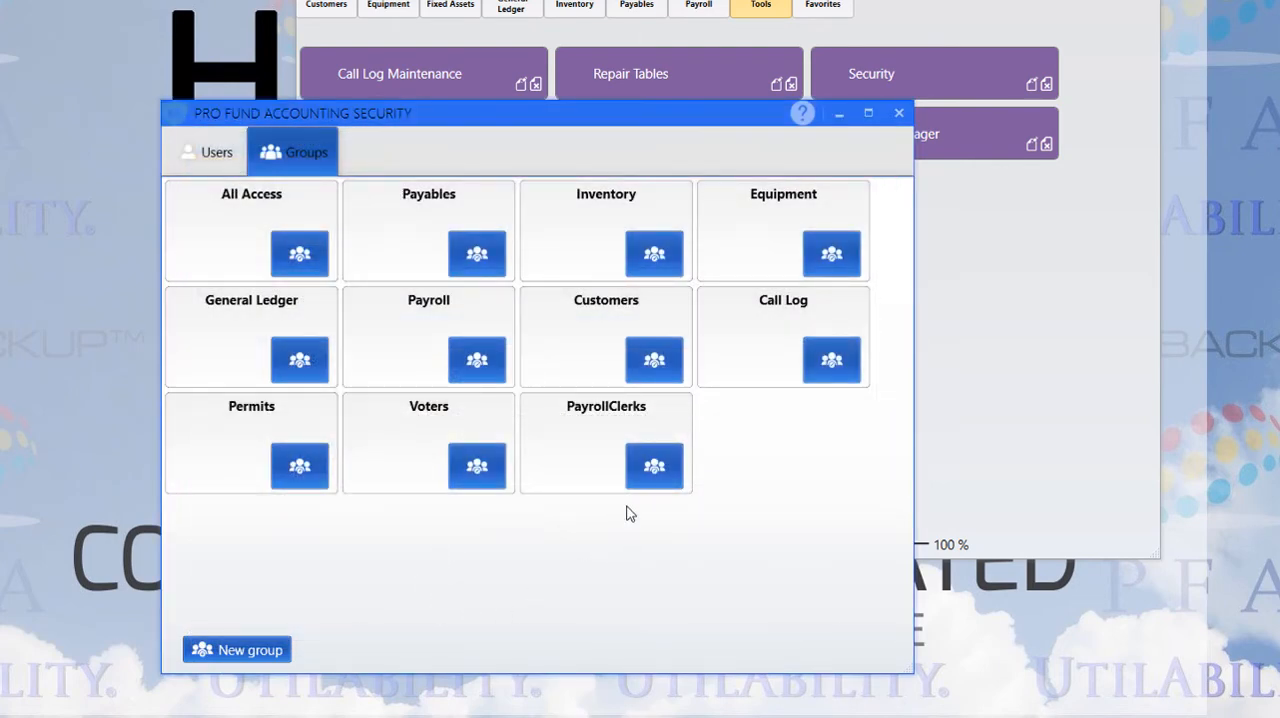
pyautogui.click(898, 115)
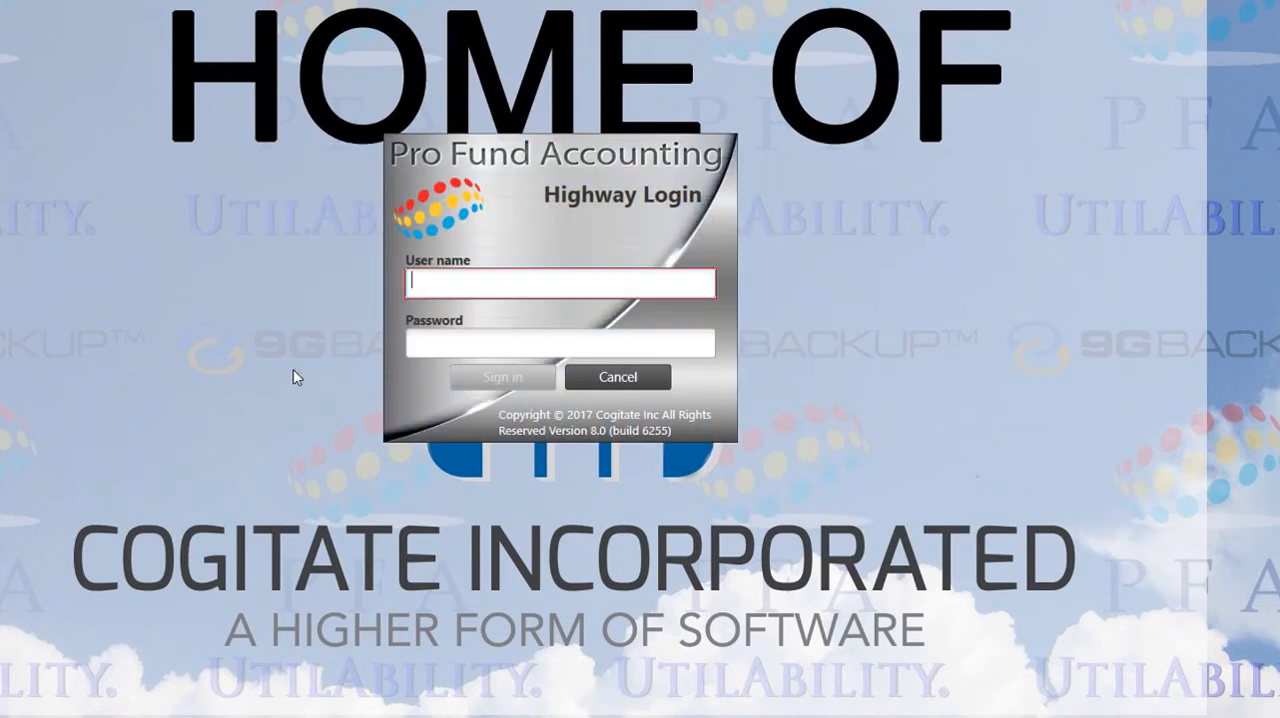
# Sign in for the first time with the newly created user's user name
pyautogui.write('lukes')
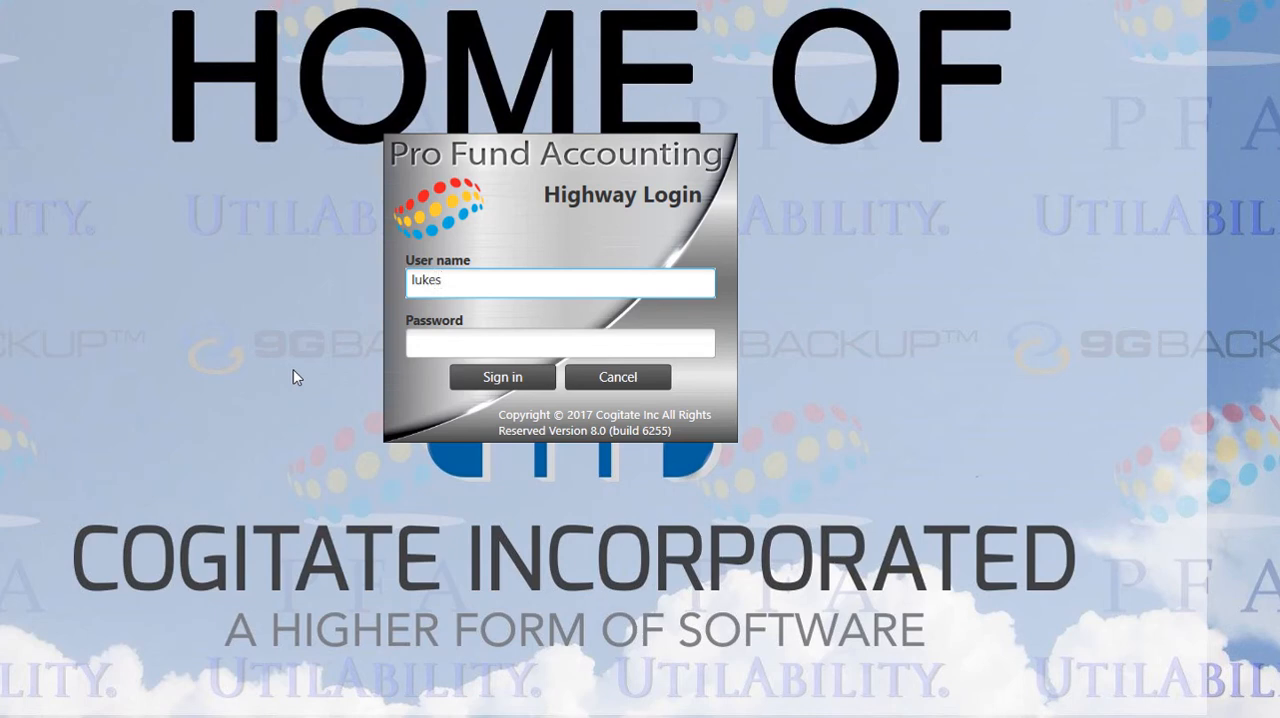
pyautogui.press('Tab')
pyautogui.press('Return')
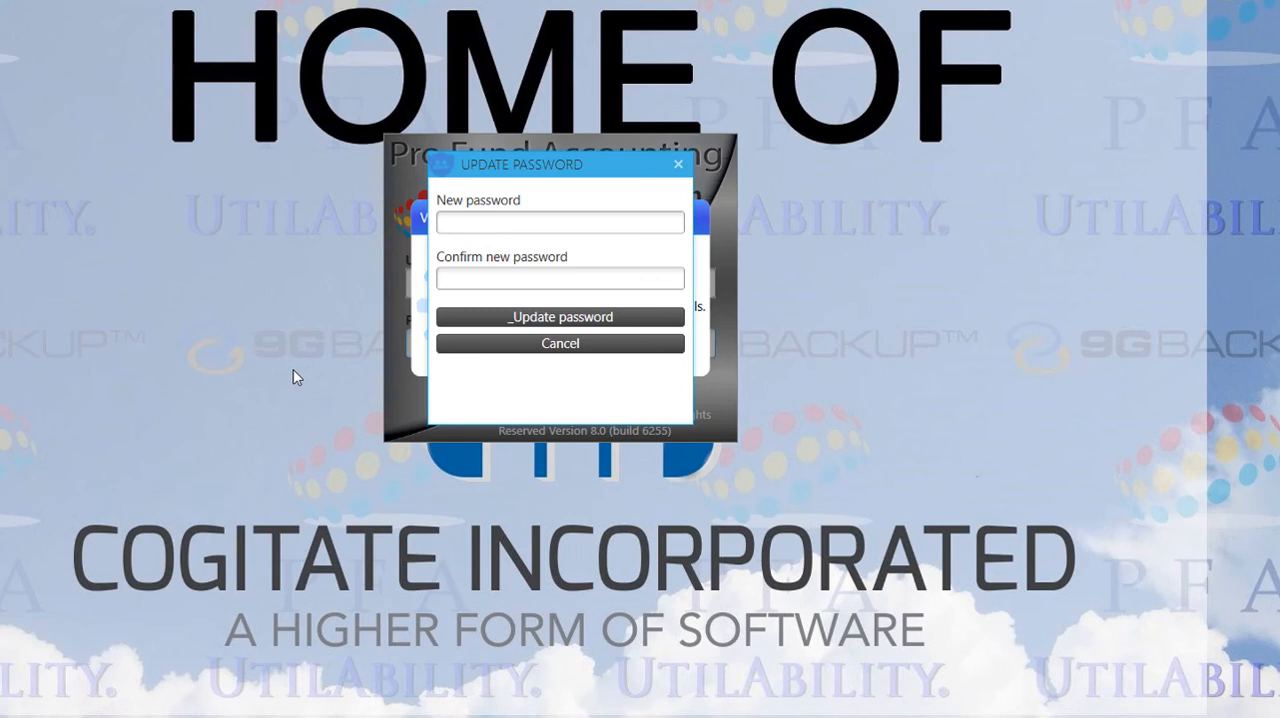
# Set and confirm a new account password for the user, and acknowledge the exit that applies it
pyautogui.click(452, 224)
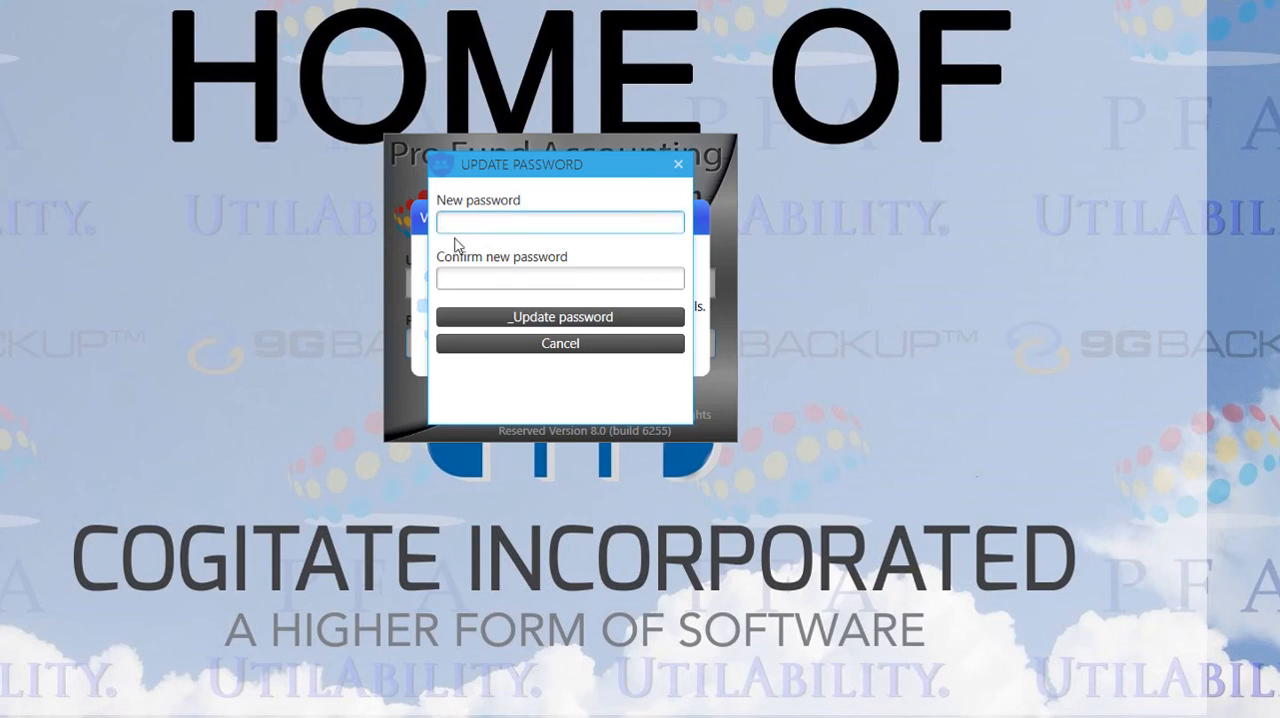
pyautogui.write('*********')
pyautogui.press('Tab')
pyautogui.write('****')
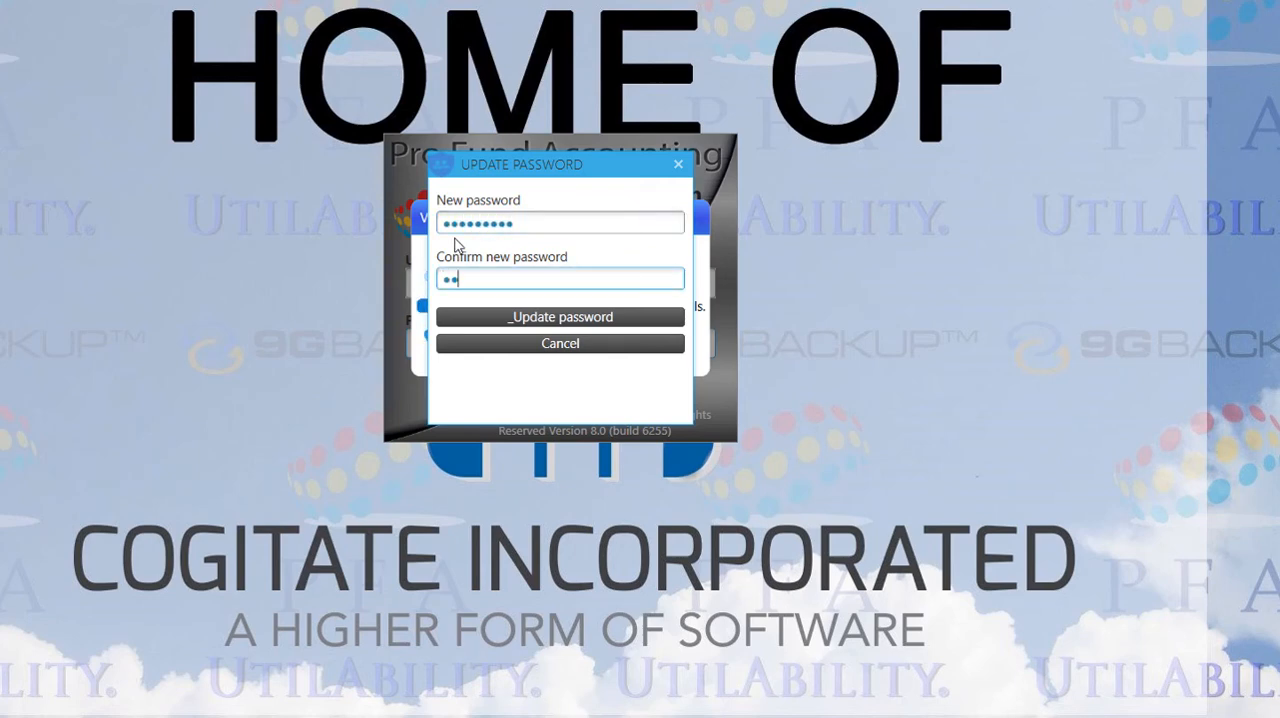
pyautogui.write('***')
pyautogui.press('Return')
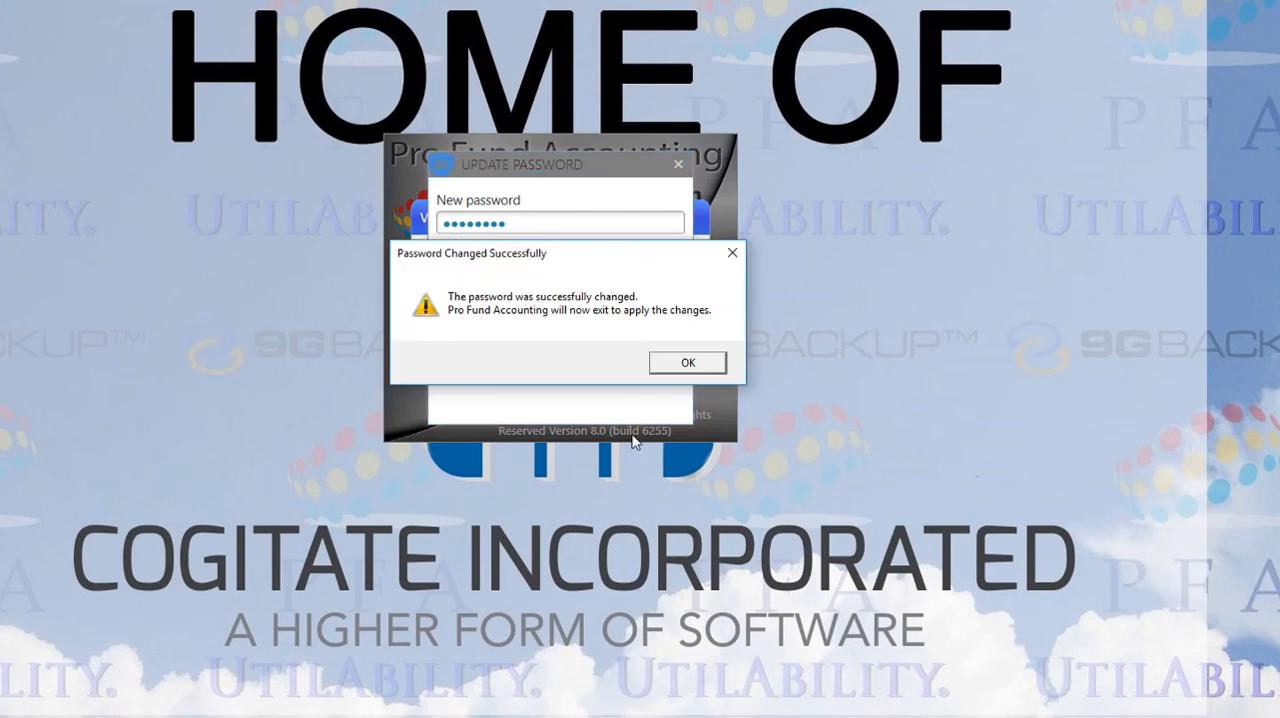
pyautogui.click(682, 364)
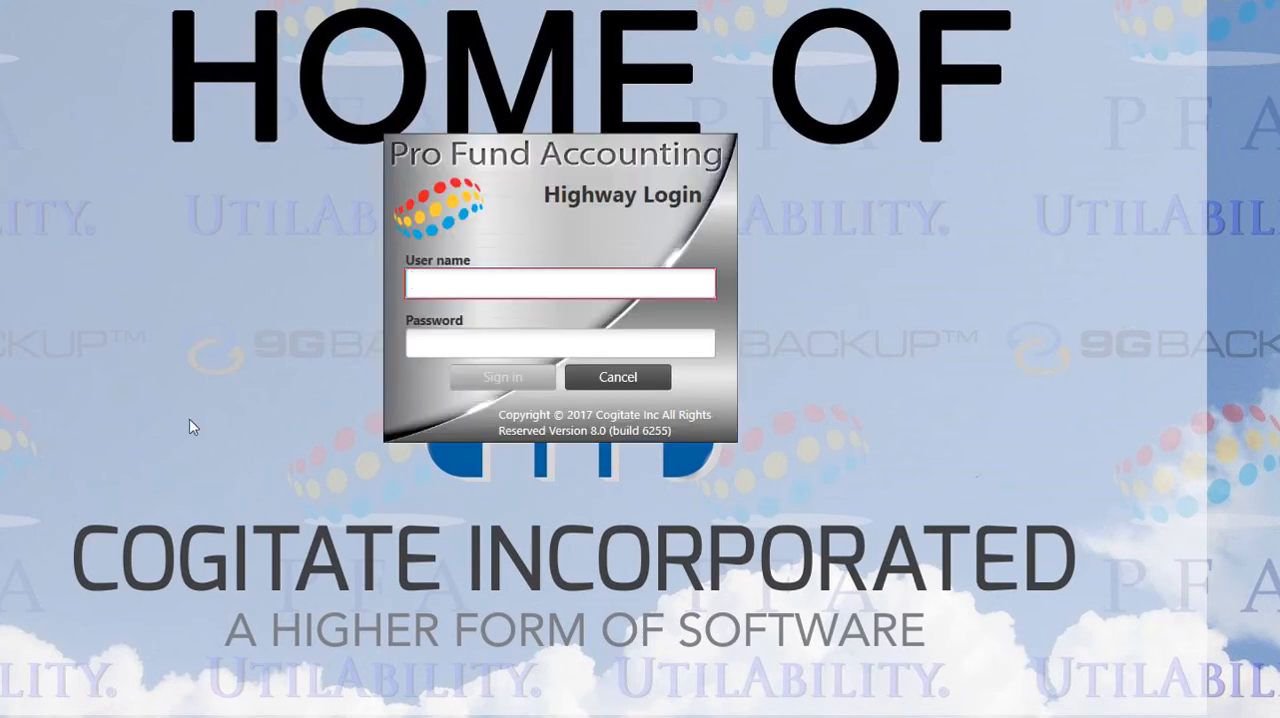
# Sign in again with the new user's user name and the updated account password
pyautogui.write('lukes')
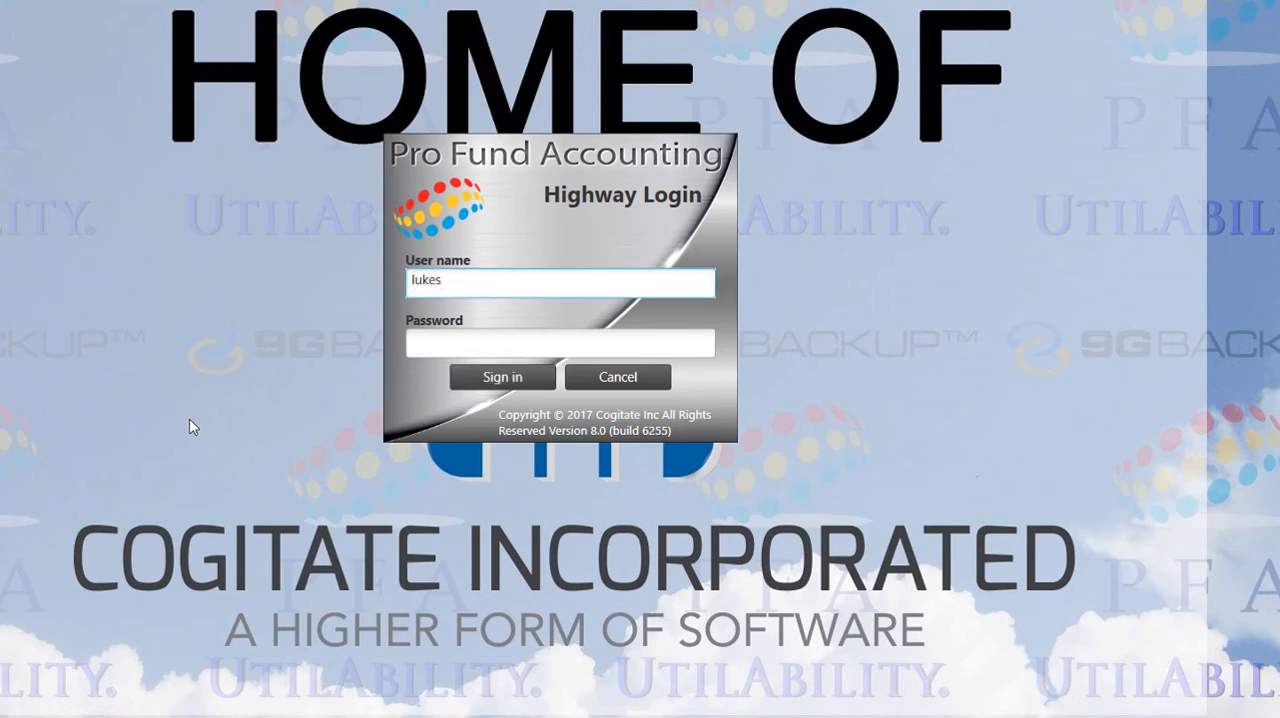
pyautogui.press('Tab')
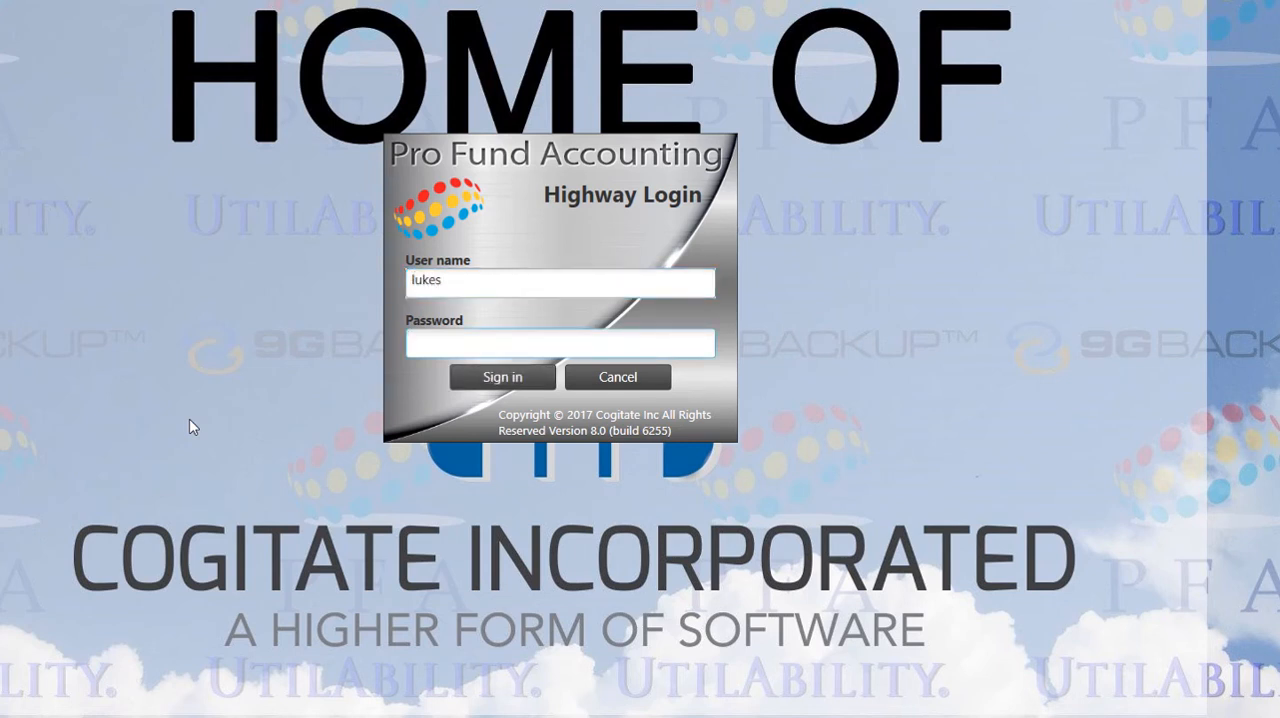
pyautogui.write('•••')
pyautogui.press('Return')
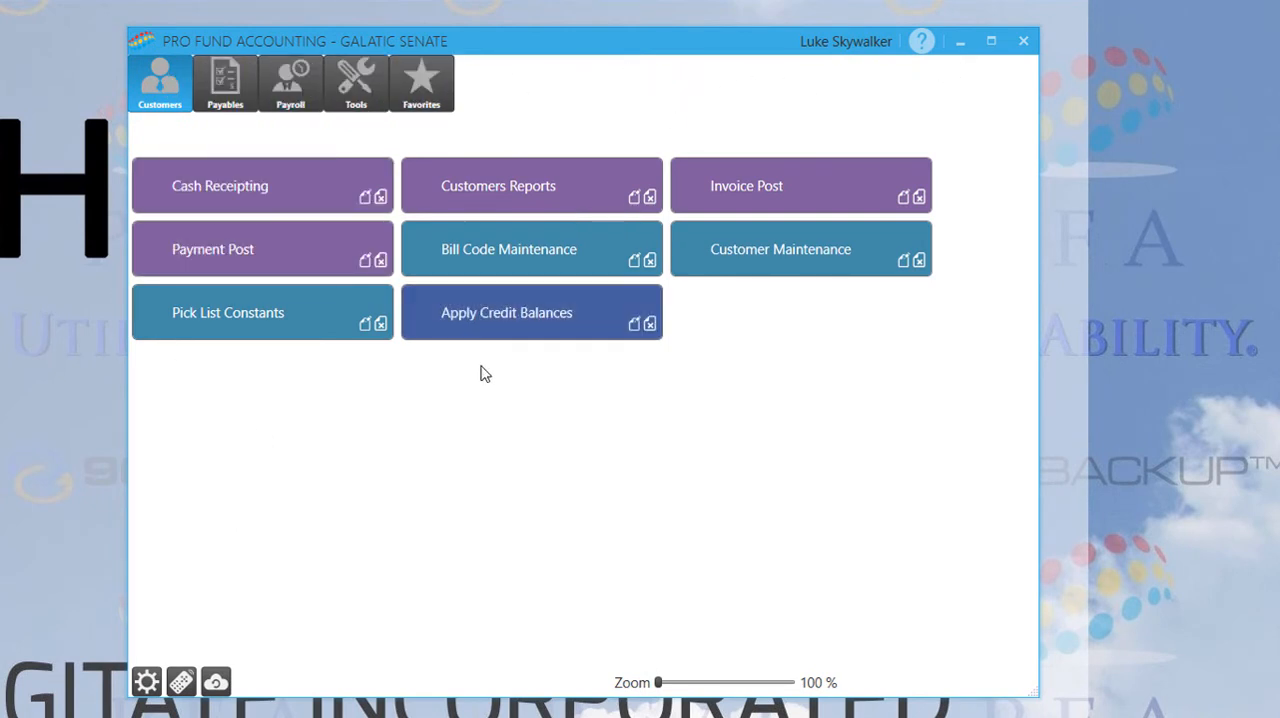
# Check which Payables, Payroll and Tools features the signed-in user can access
pyautogui.click(227, 108)
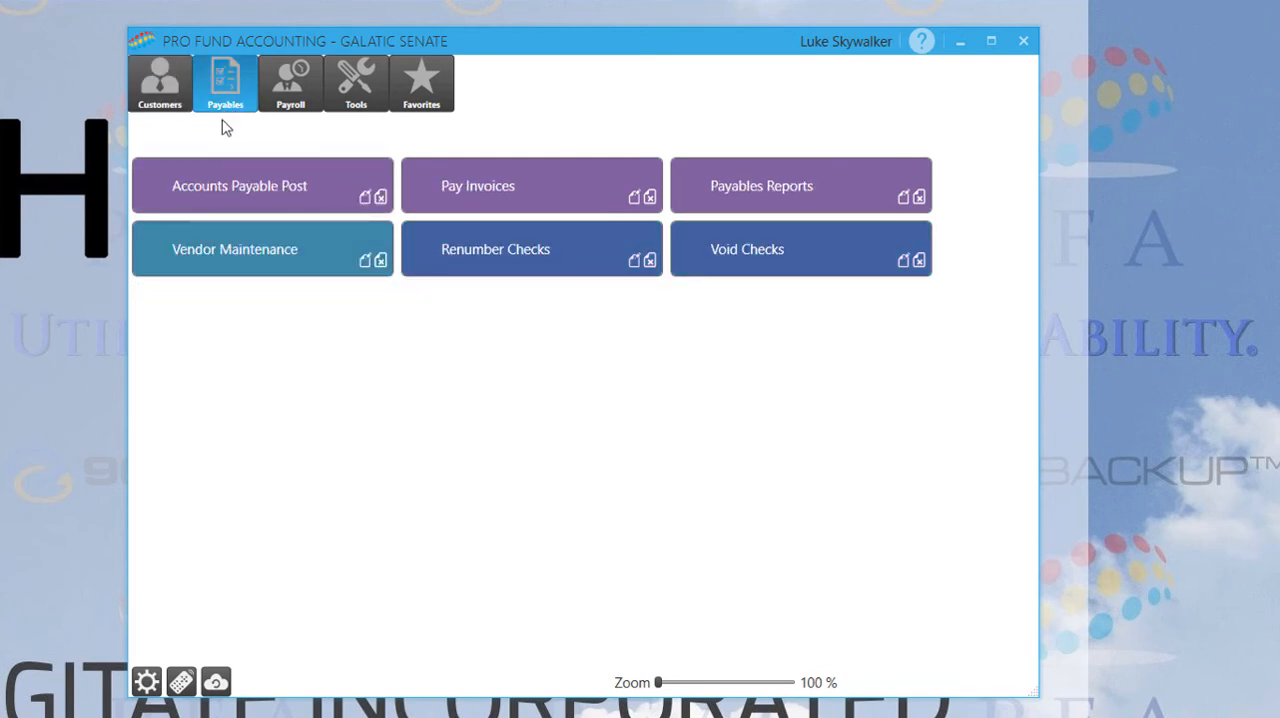
pyautogui.click(283, 104)
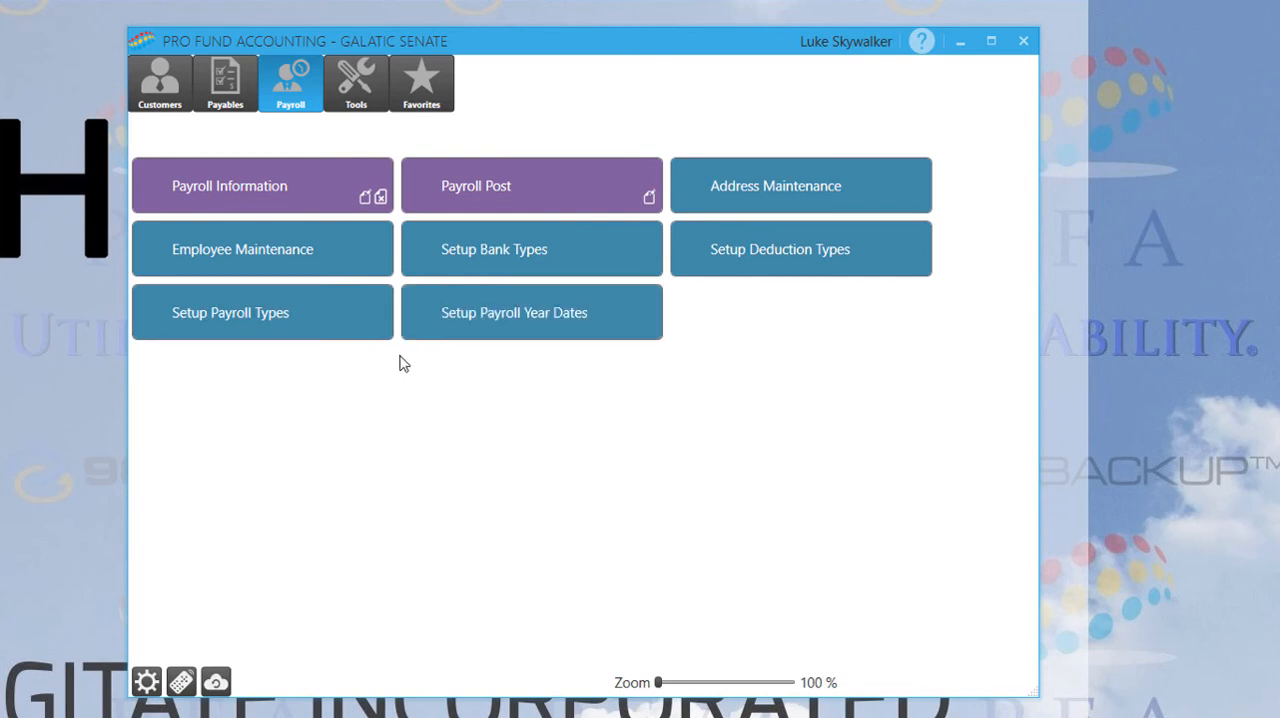
pyautogui.click(347, 108)
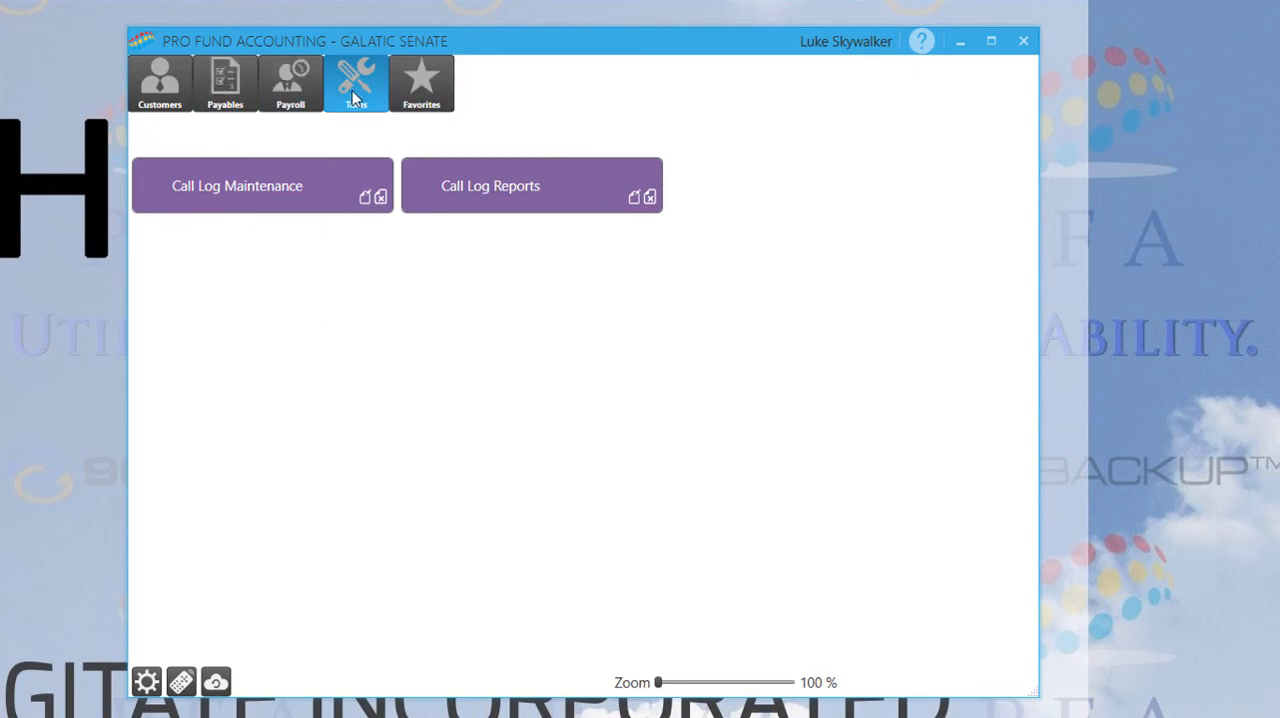
pyautogui.click(291, 88)
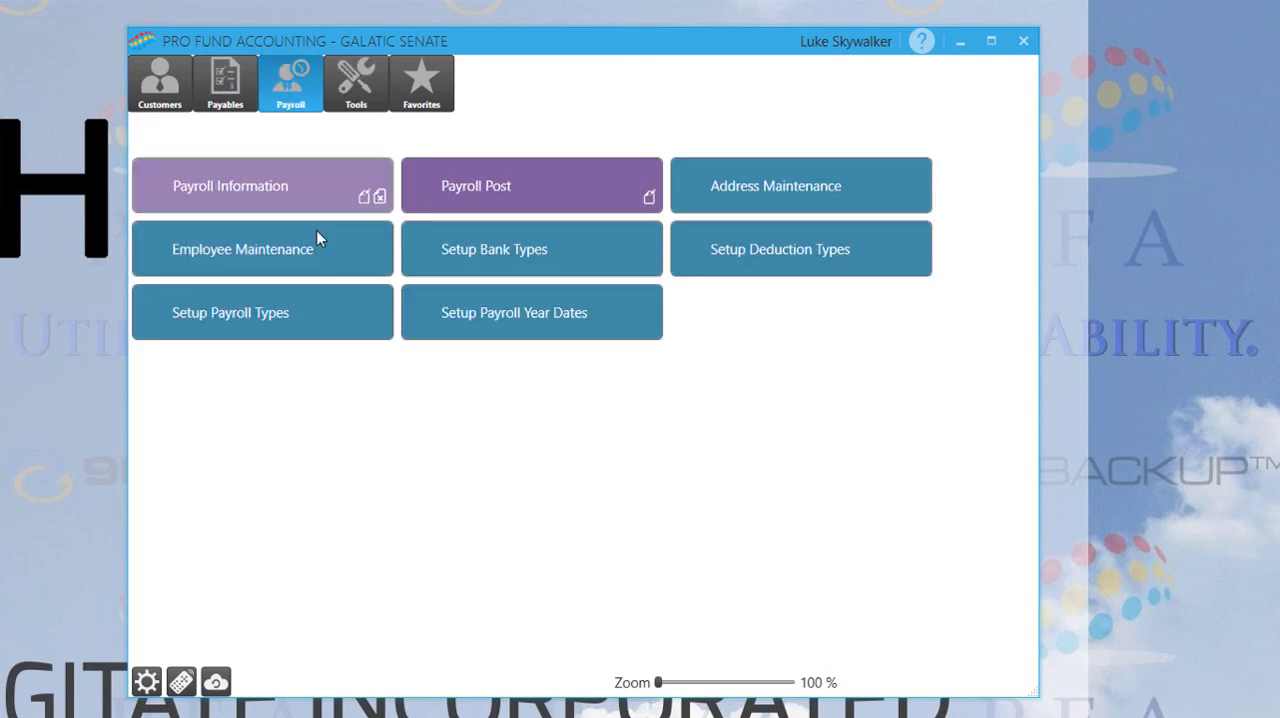
# Open Payables Reports and switch the report category to Payroll
pyautogui.click(225, 97)
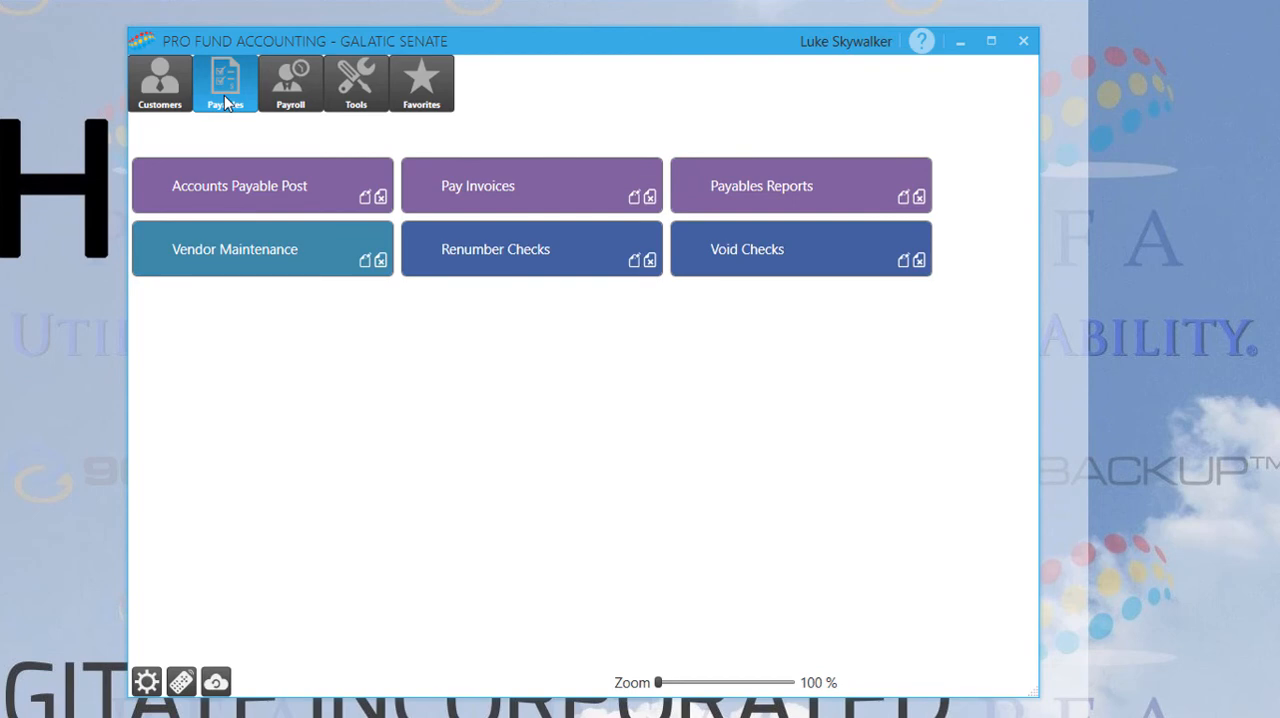
pyautogui.click(750, 194)
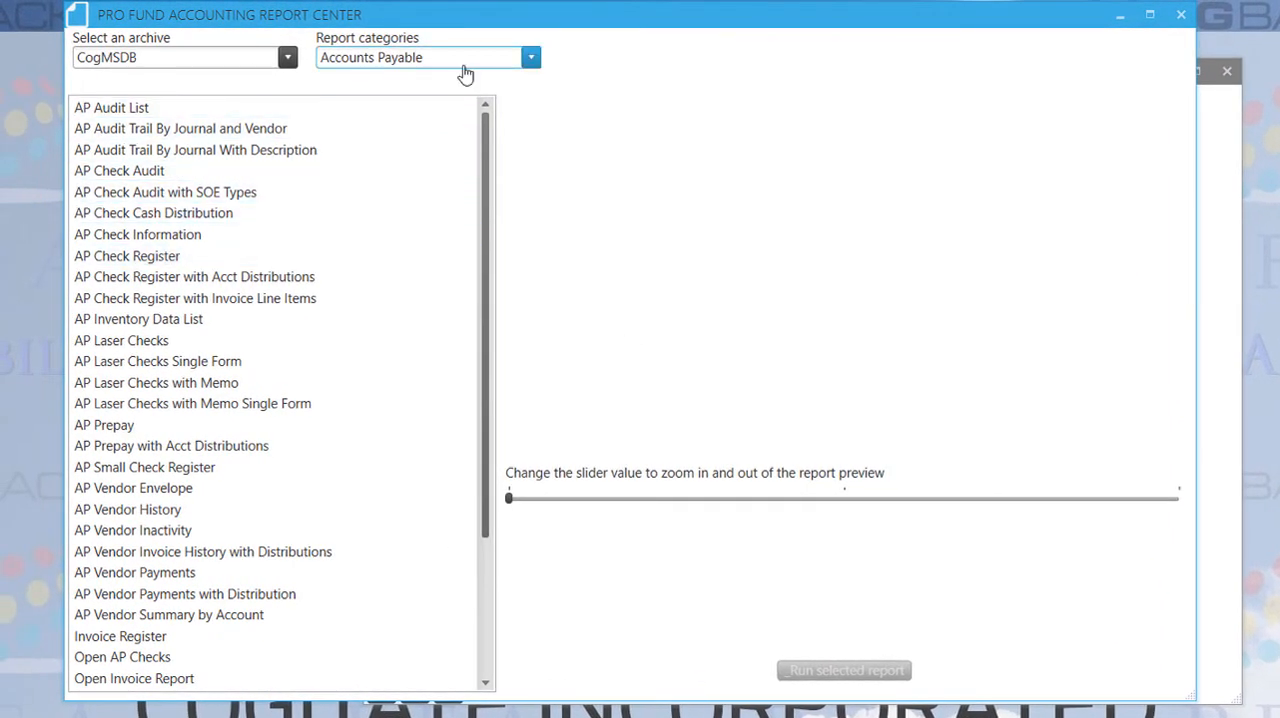
pyautogui.click(455, 62)
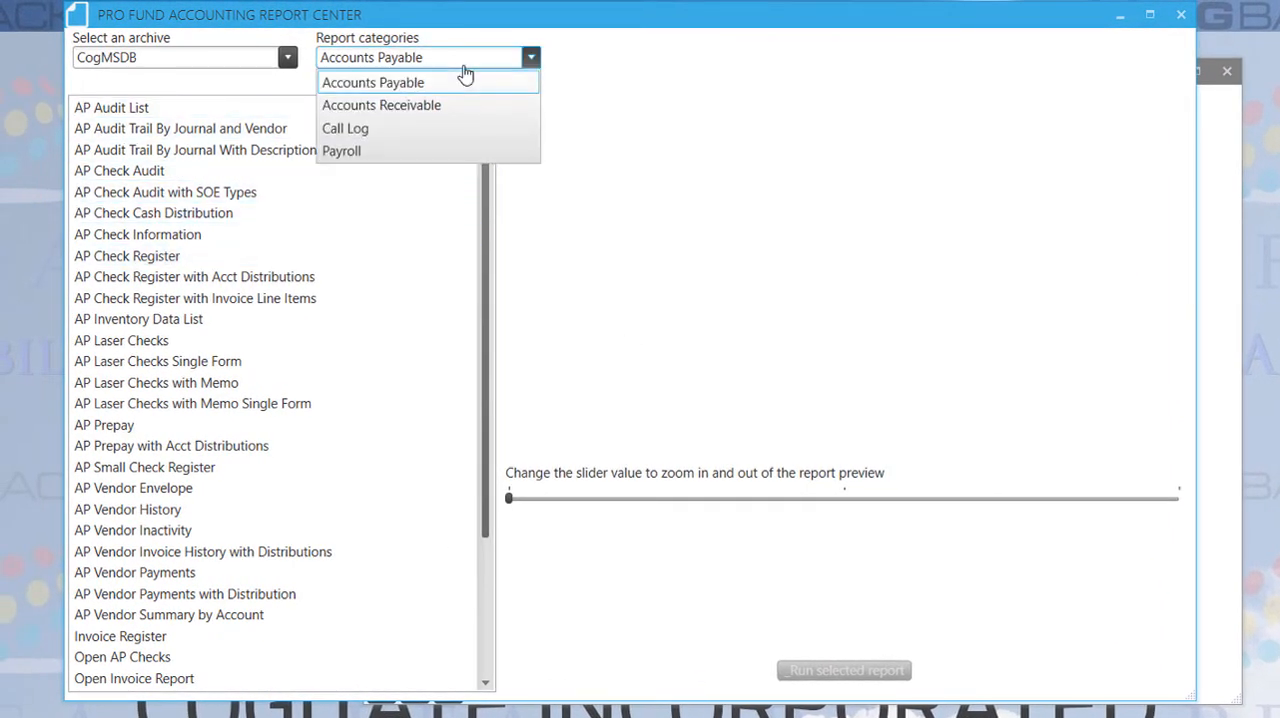
pyautogui.click(377, 151)
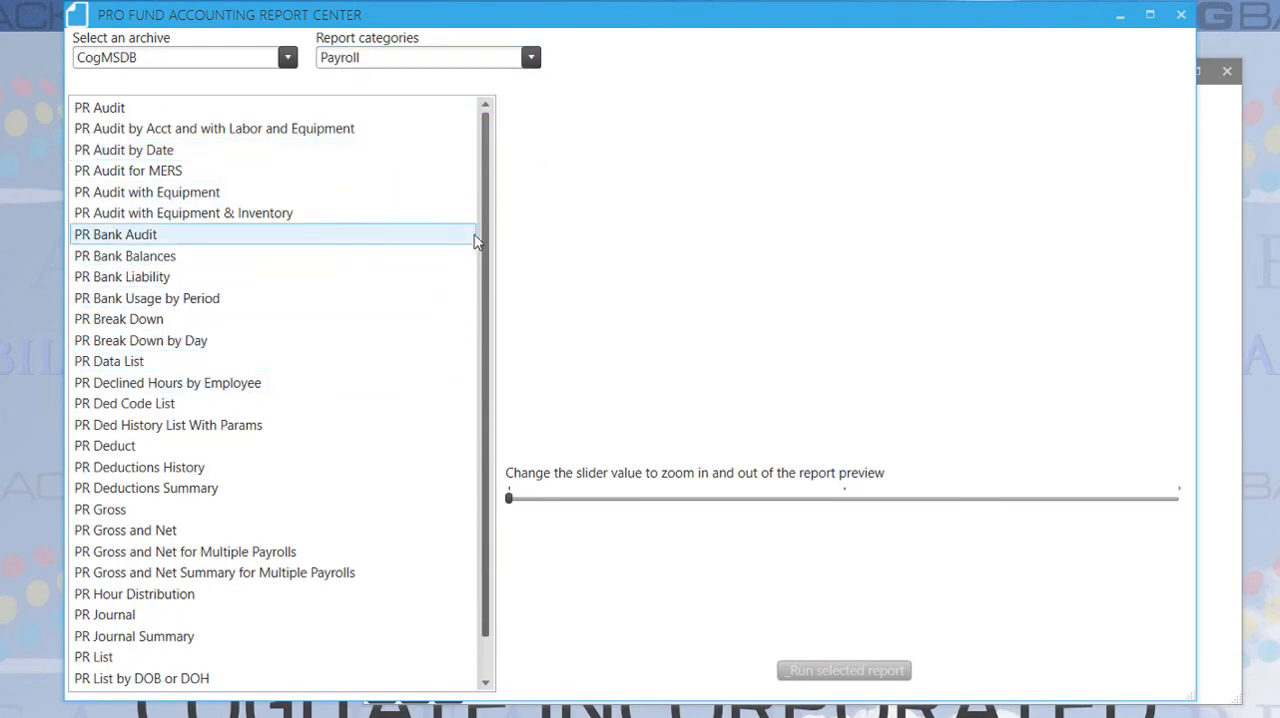
# Examine the full list of Payroll reports available to the user against the PayrollClerks report permissions
pyautogui.moveTo(486, 188); pyautogui.dragTo(490, 335)
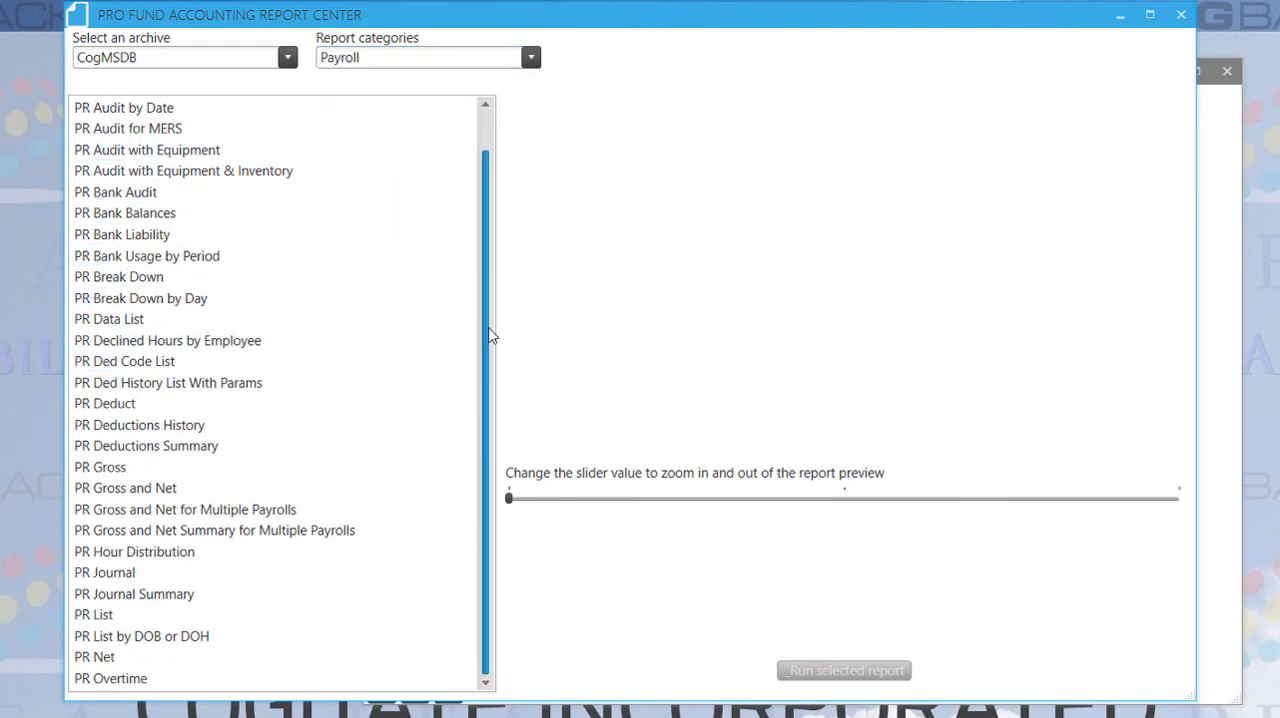
pyautogui.click(491, 143)
pyautogui.scroll(-1, 303, 446)
pyautogui.click(303, 446)
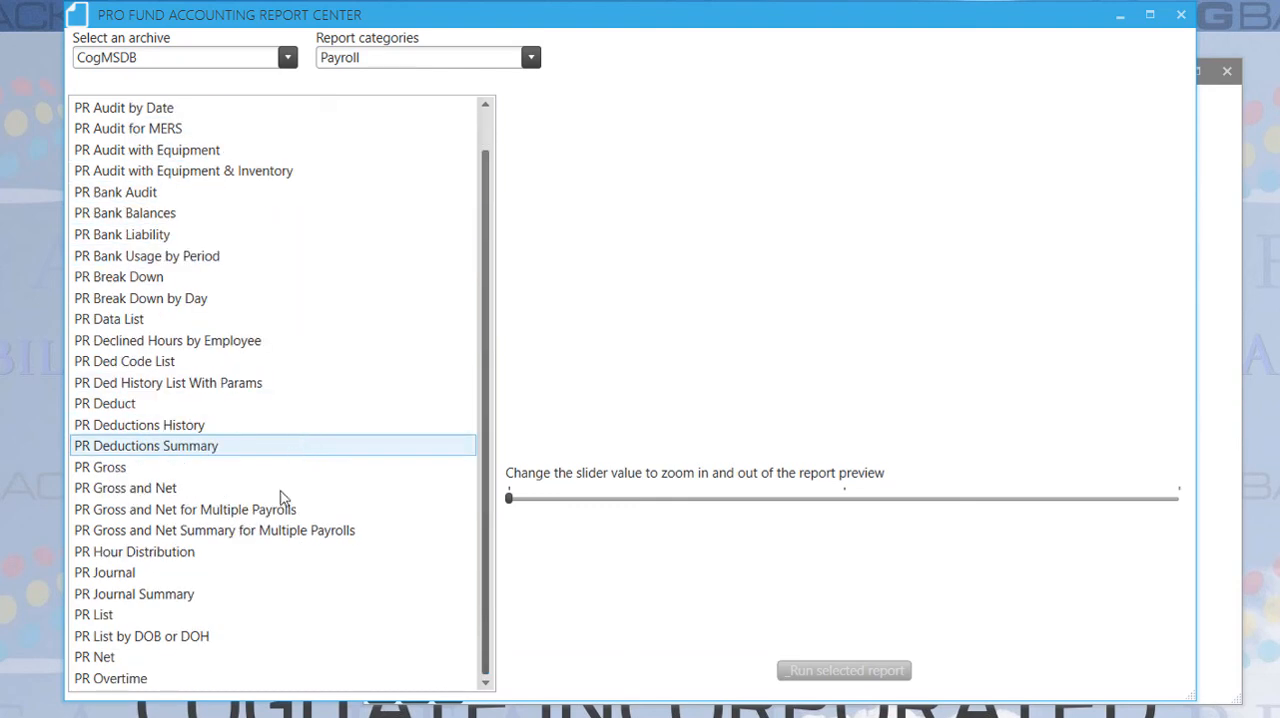
pyautogui.scroll(1, 257, 548)
pyautogui.scroll(-1, 257, 548)
pyautogui.scroll(1, 257, 548)
pyautogui.scroll(-1, 257, 548)
pyautogui.scroll(1, 257, 548)
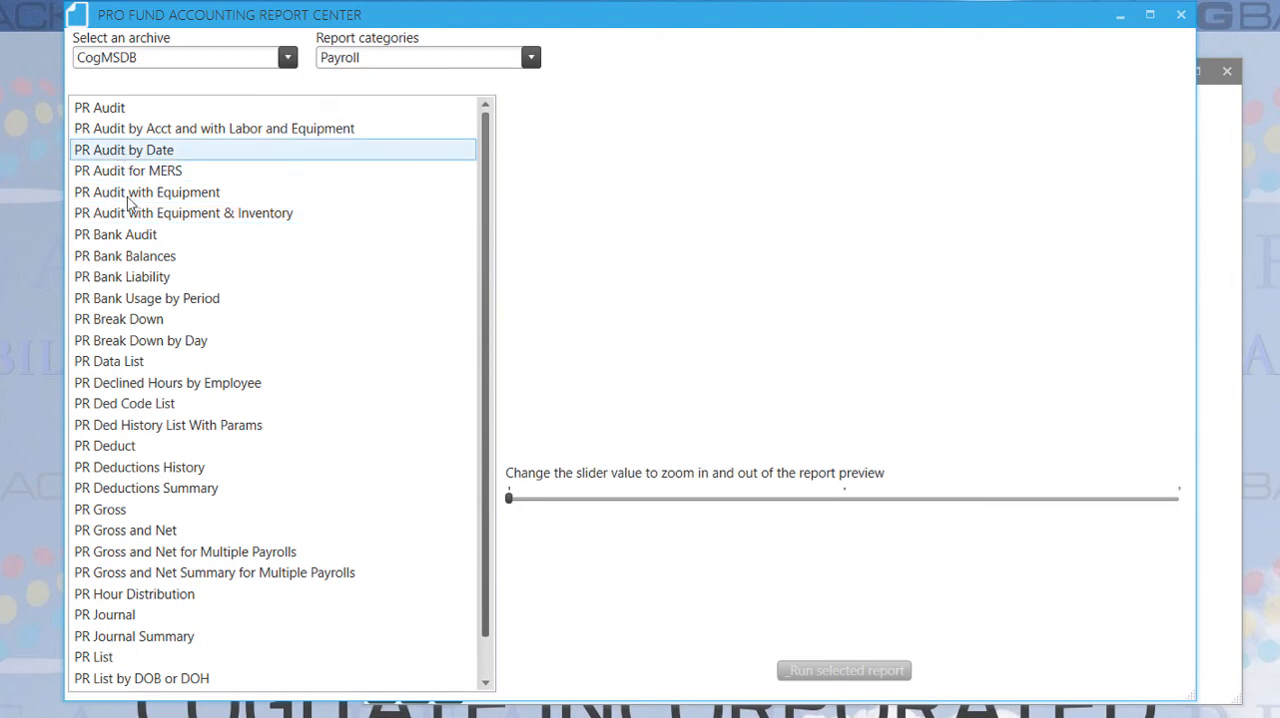
pyautogui.scroll(-1, 165, 366)
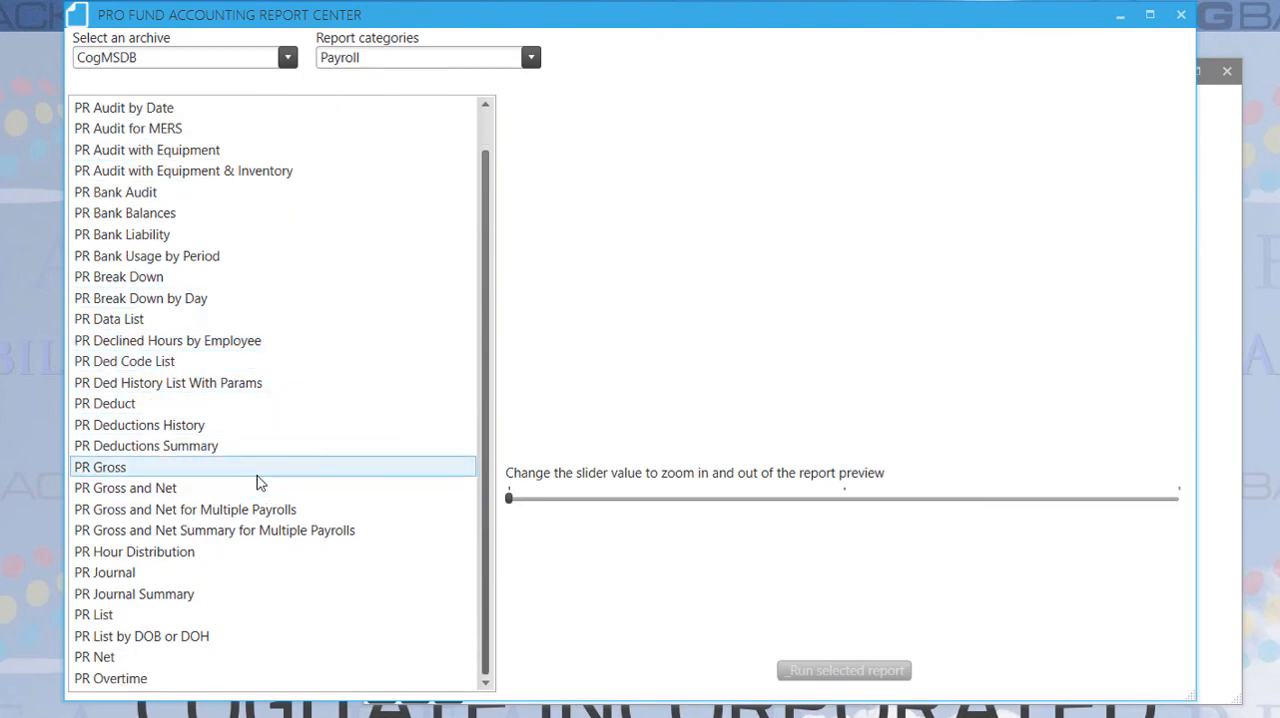
pyautogui.scroll(1, 260, 482)
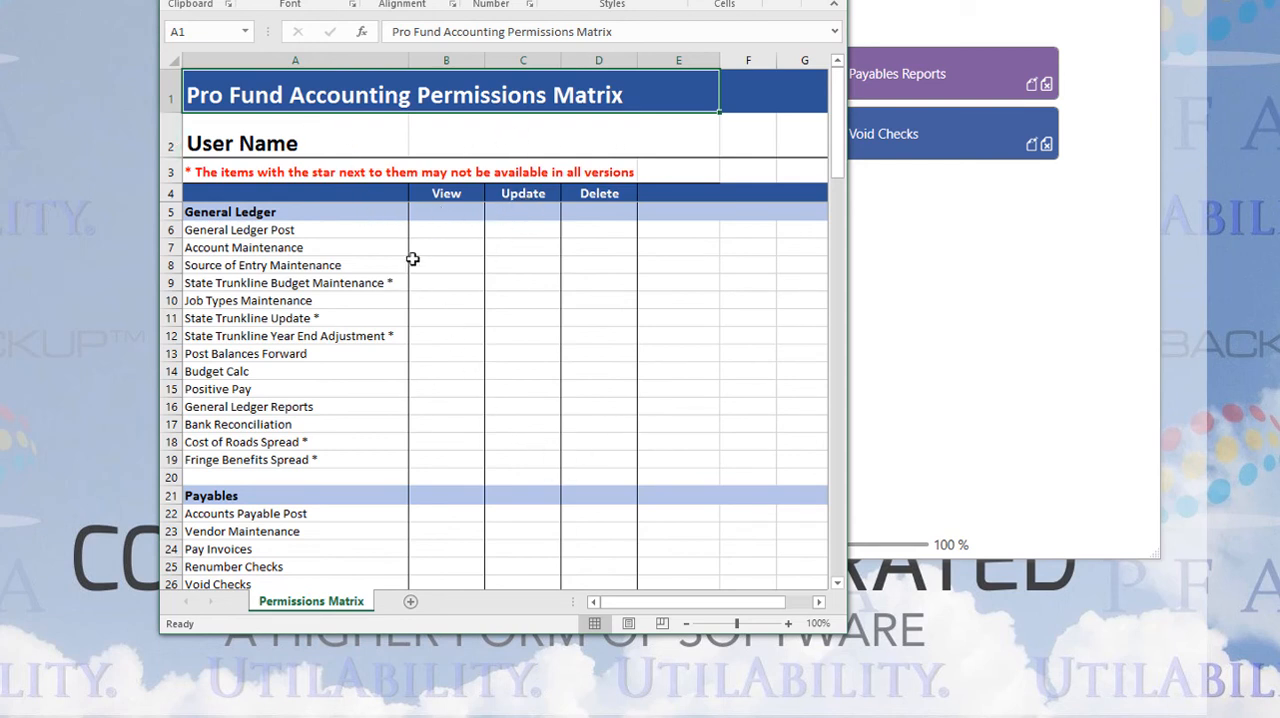
# Review the features listed in the Permissions Matrix worksheet, from General Ledger through Tools, and its View, Update and Delete columns
pyautogui.scroll(-15, 386, 253)
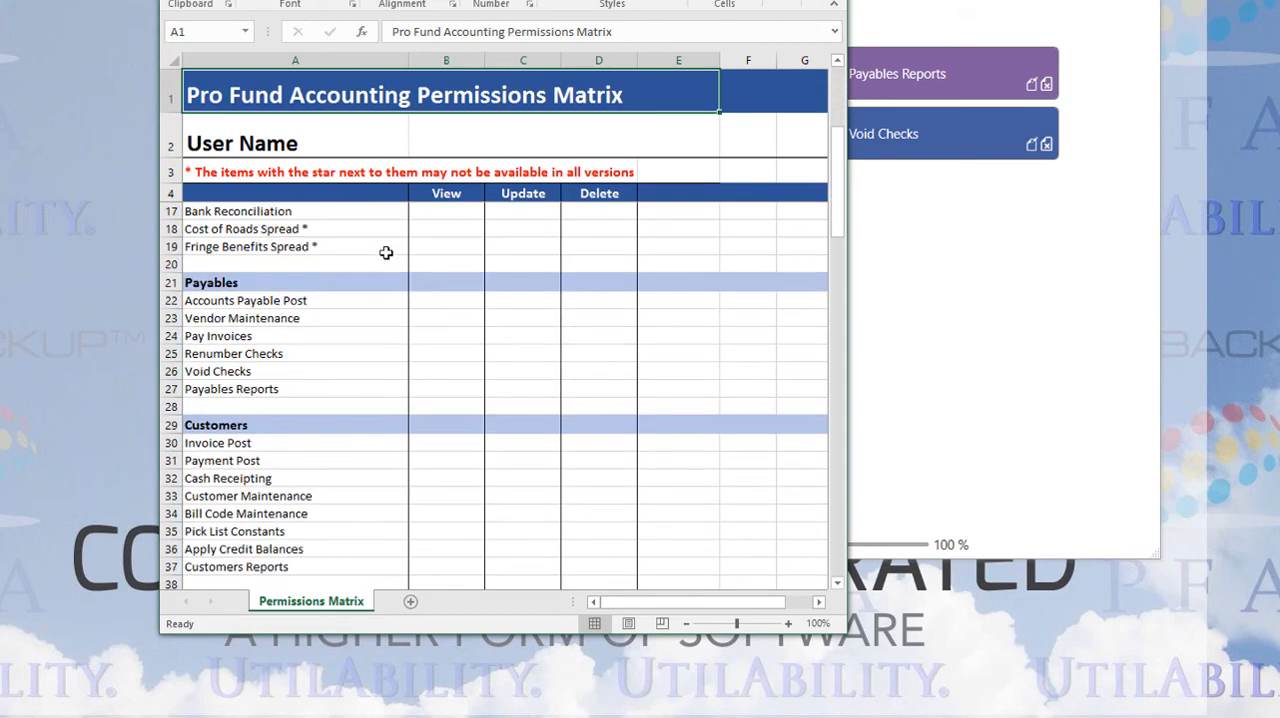
pyautogui.scroll(-15, 386, 253)
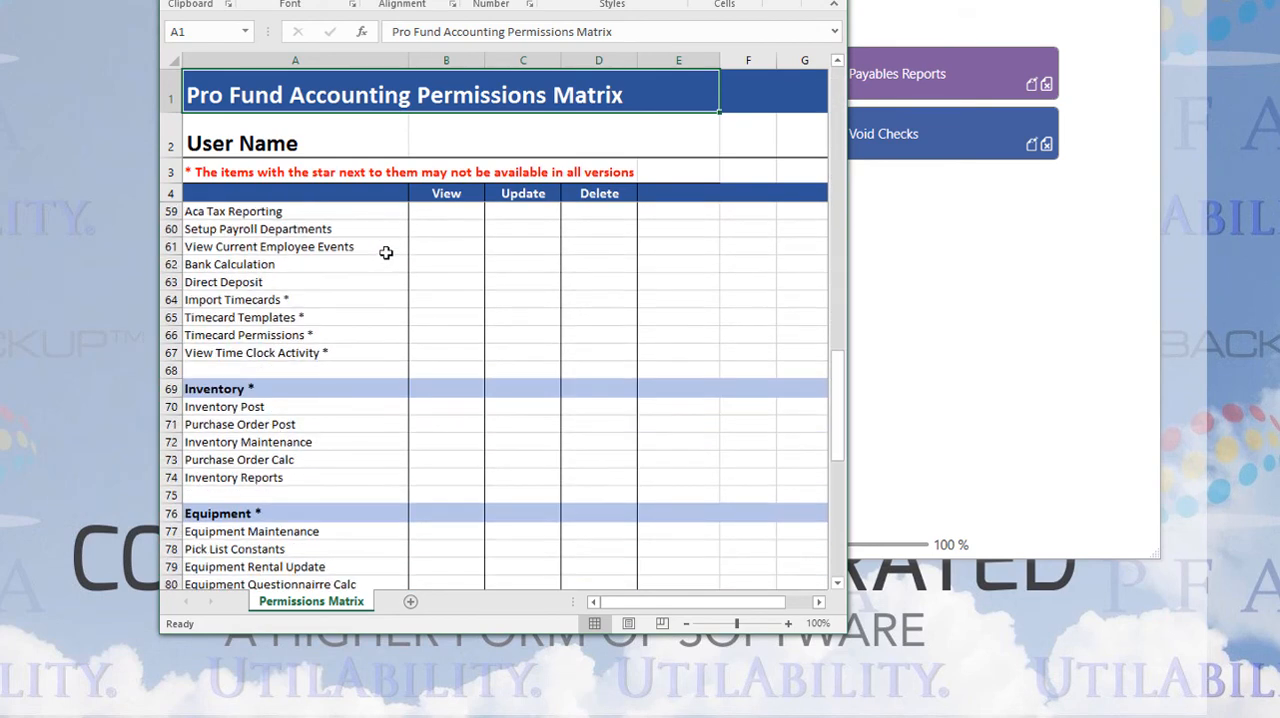
pyautogui.scroll(-6, 386, 253)
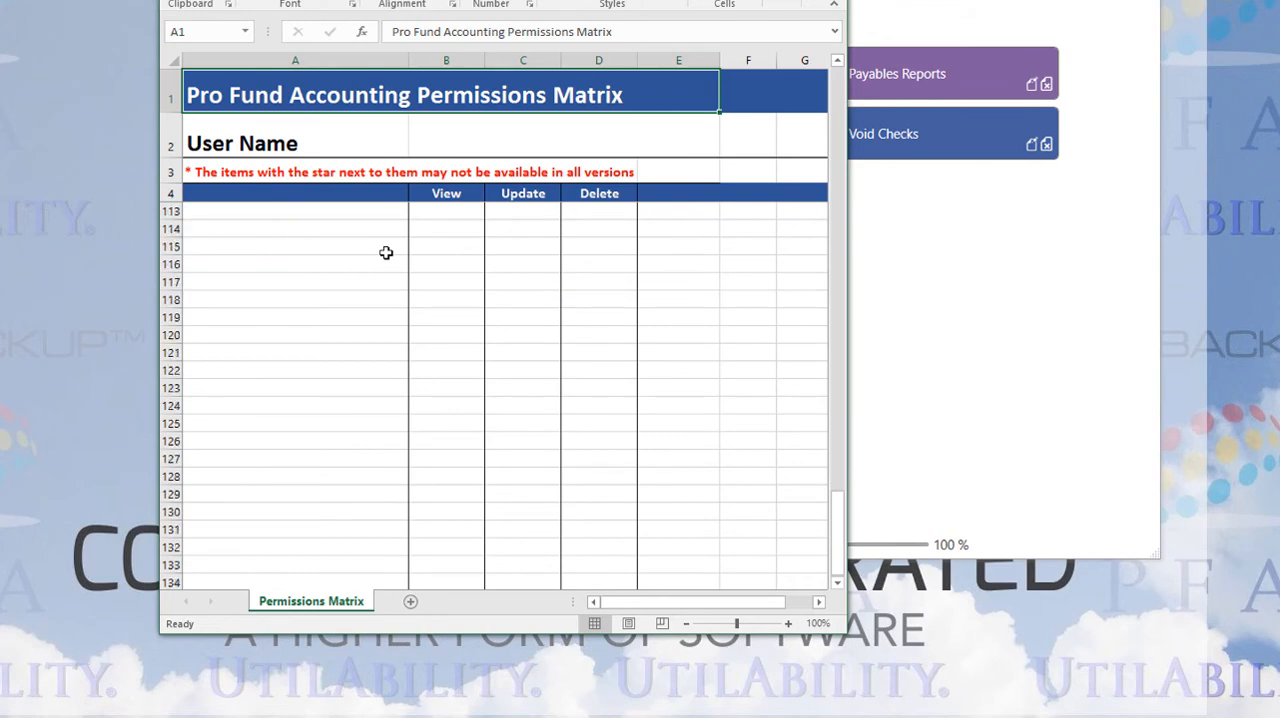
pyautogui.scroll(10, 386, 253)
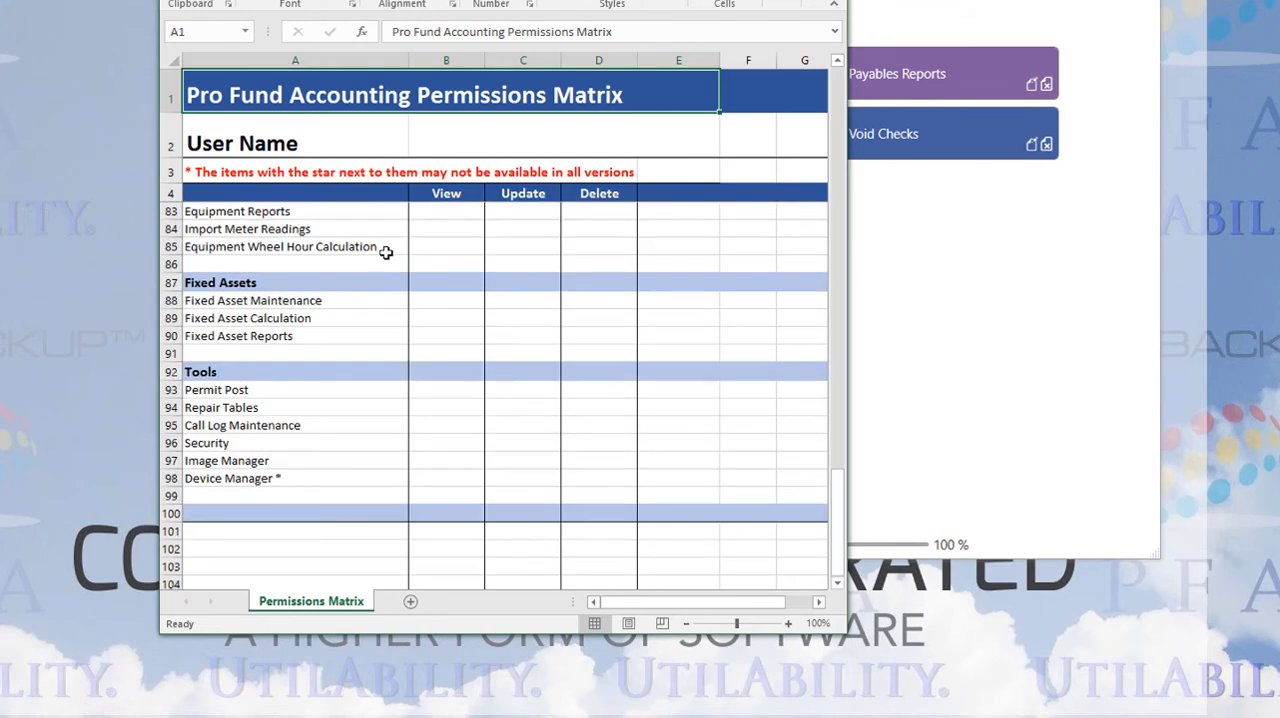
pyautogui.scroll(15, 386, 253)
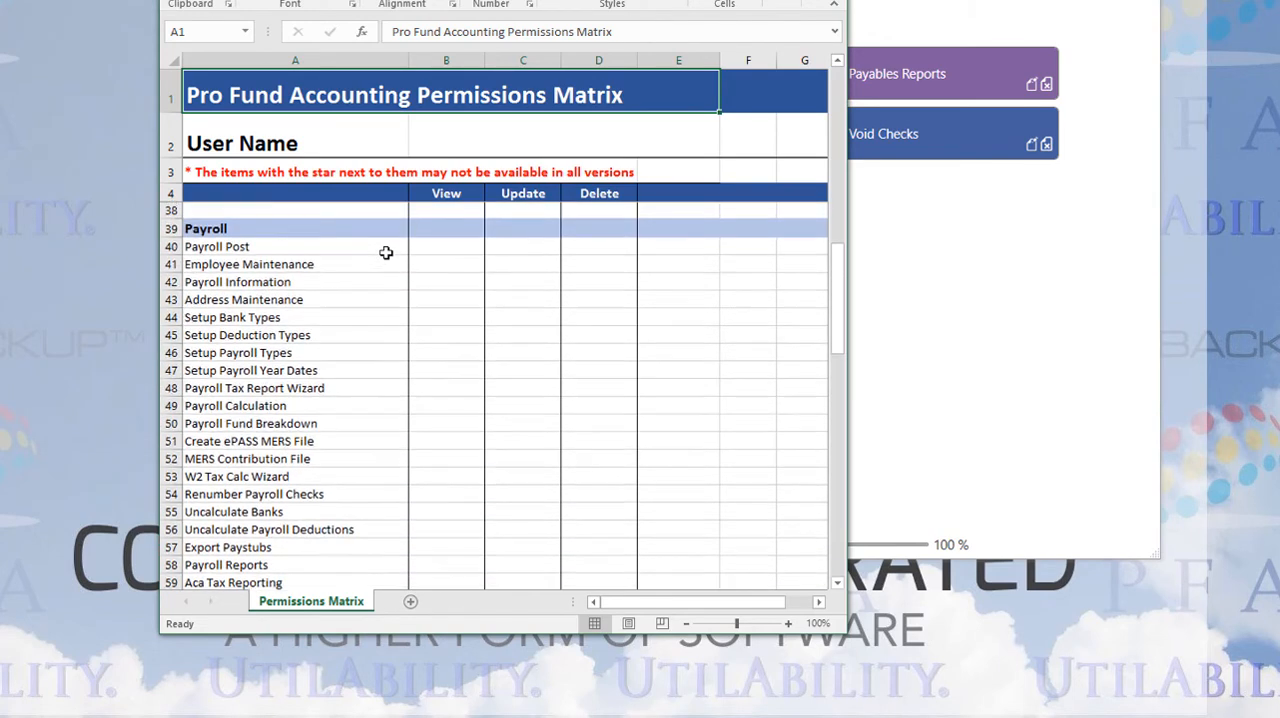
pyautogui.scroll(11, 386, 253)
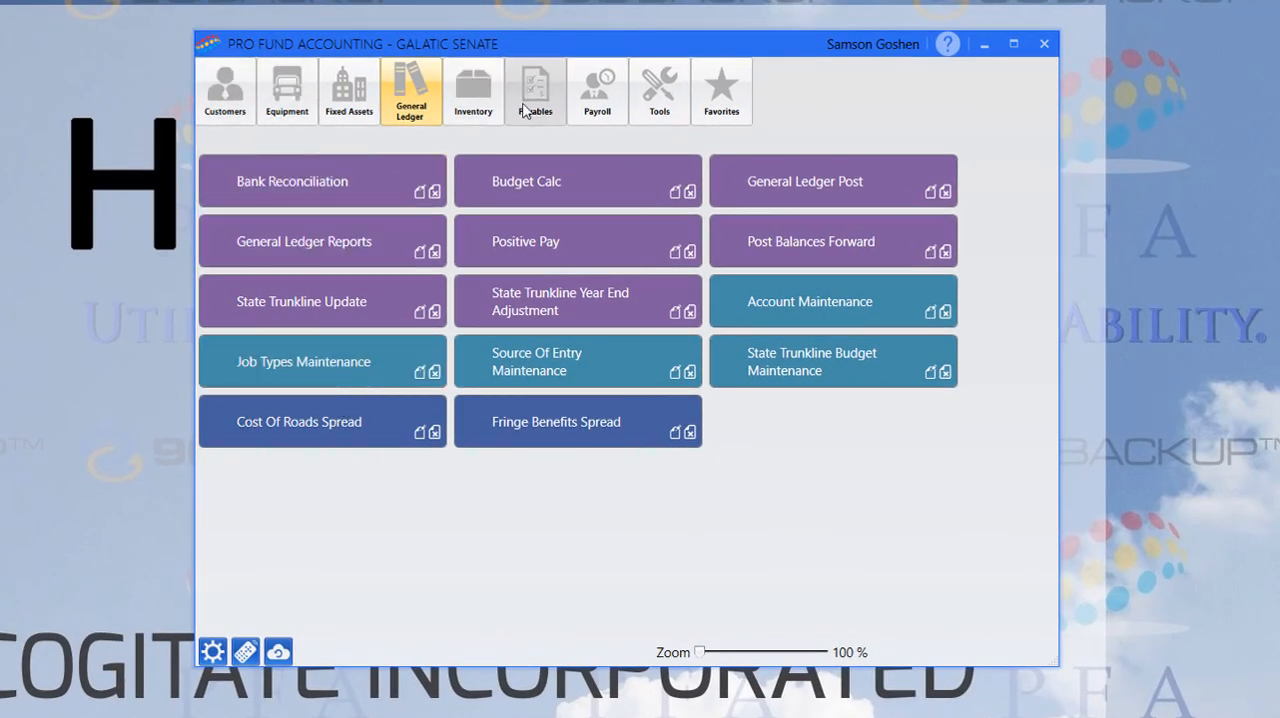
# Open Security and inspect the clerk user's assigned groups and feature permissions, leaving the user unchanged
pyautogui.click(648, 105)
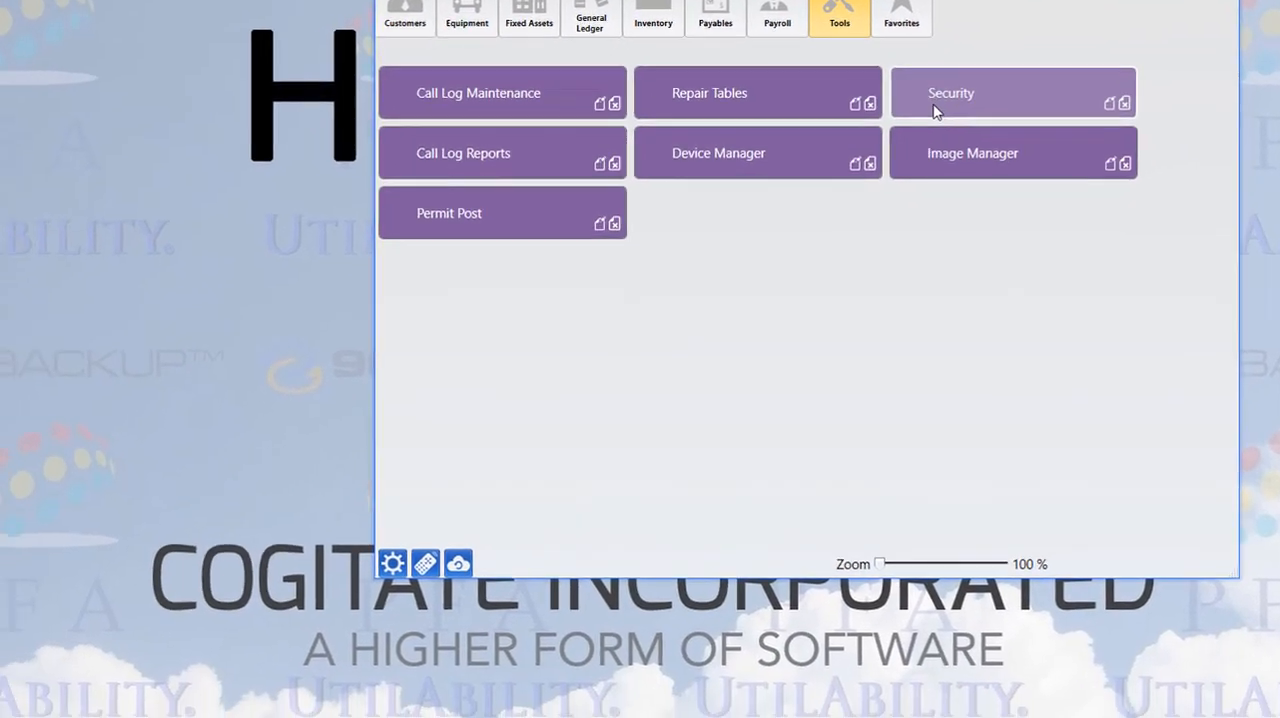
pyautogui.click(770, 178)
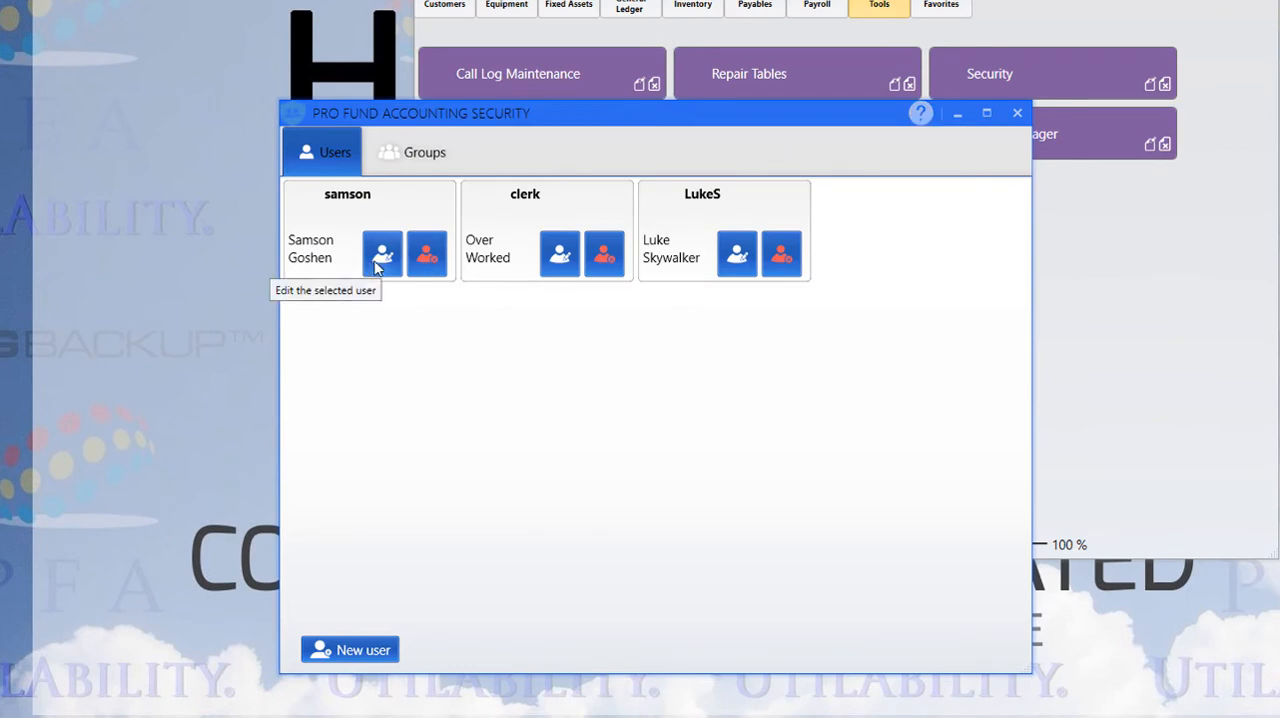
pyautogui.click(560, 256)
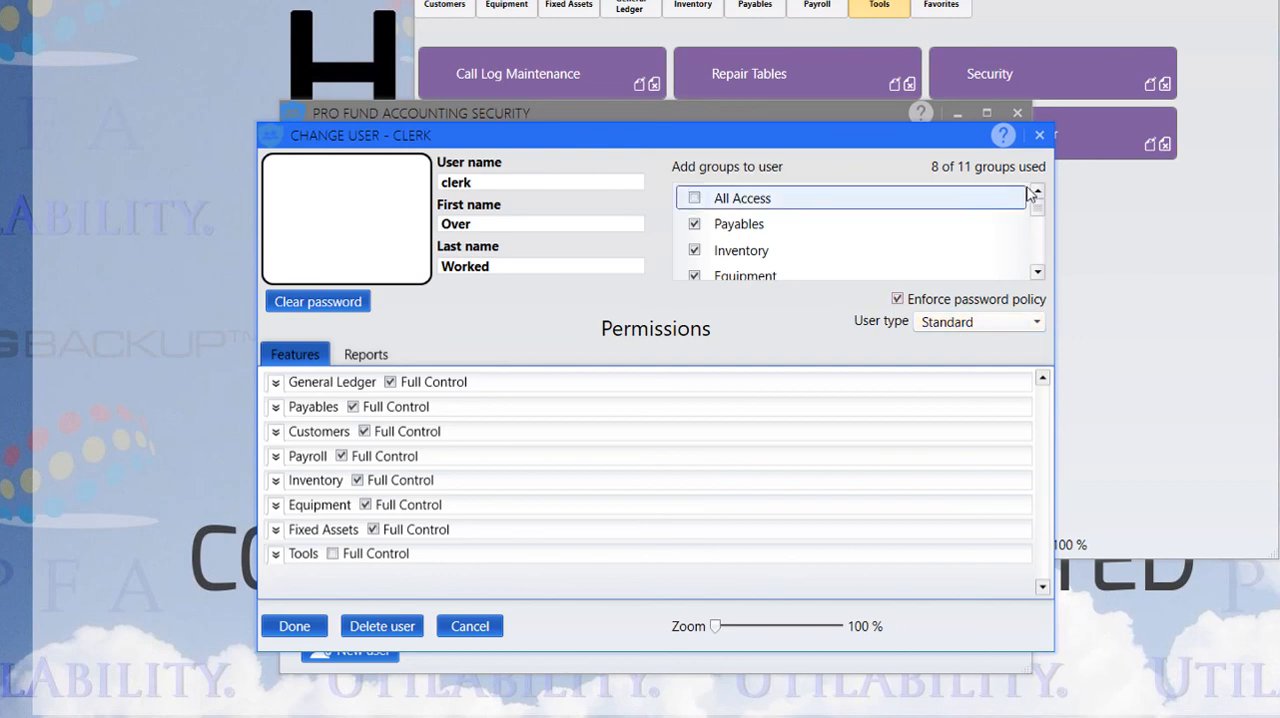
pyautogui.click(1040, 135)
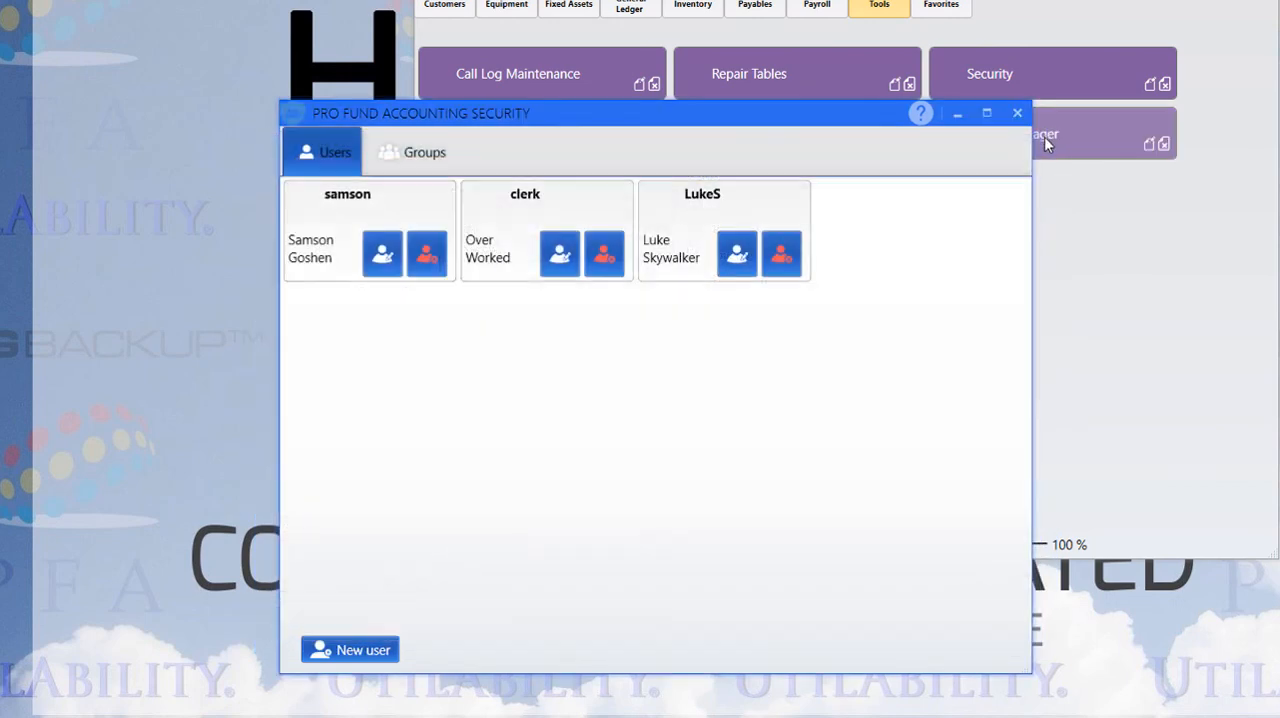
# Reopen the clerk user for editing and add the All Access group to it
pyautogui.moveTo(647, 118); pyautogui.dragTo(707, 53)
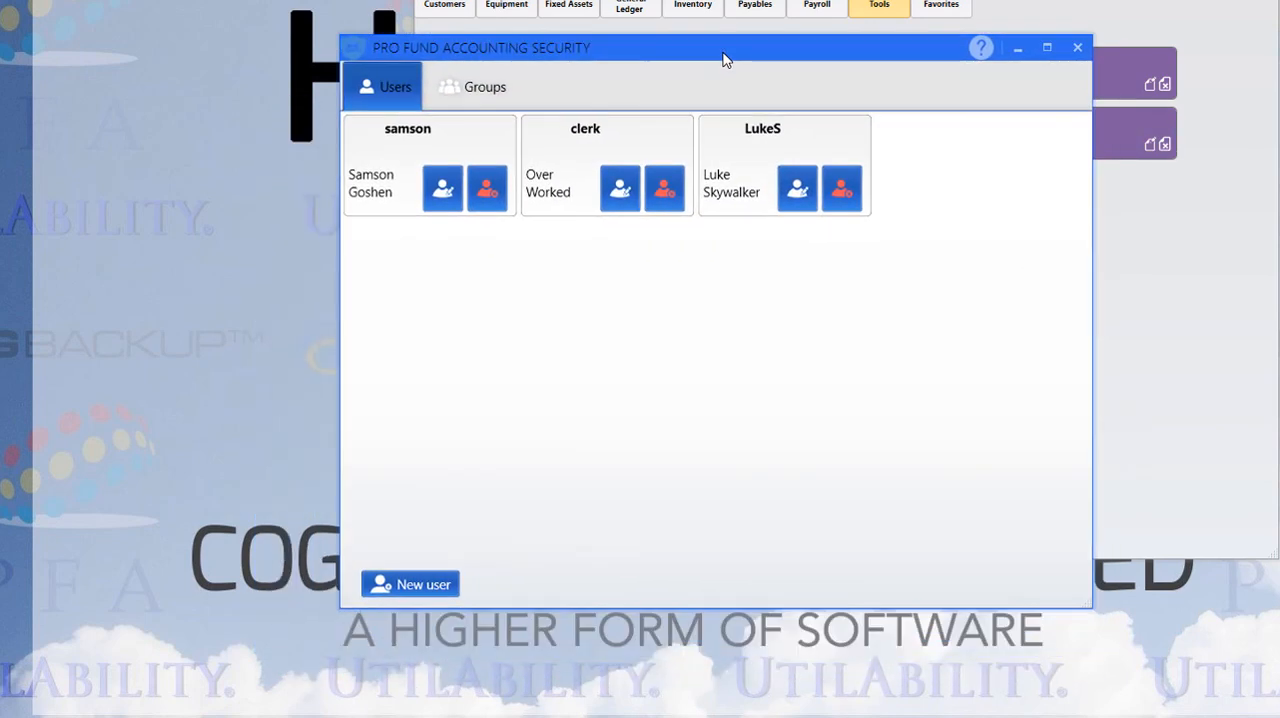
pyautogui.click(617, 192)
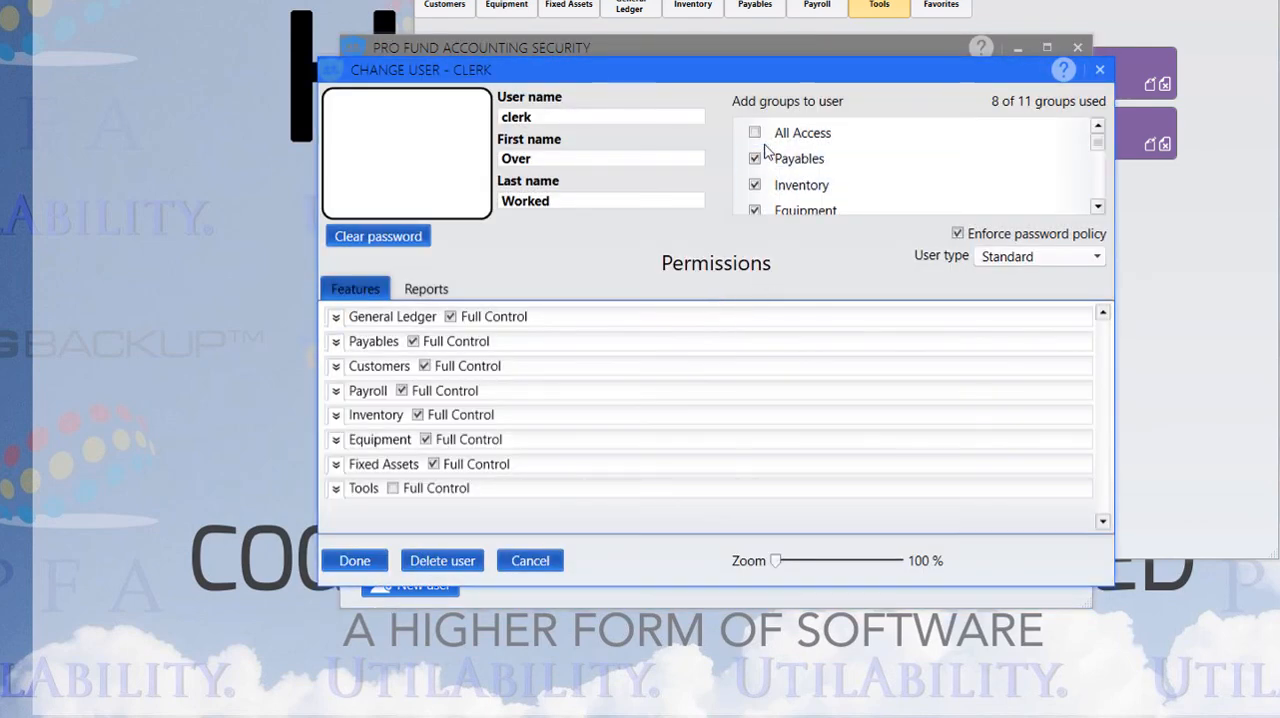
pyautogui.click(756, 136)
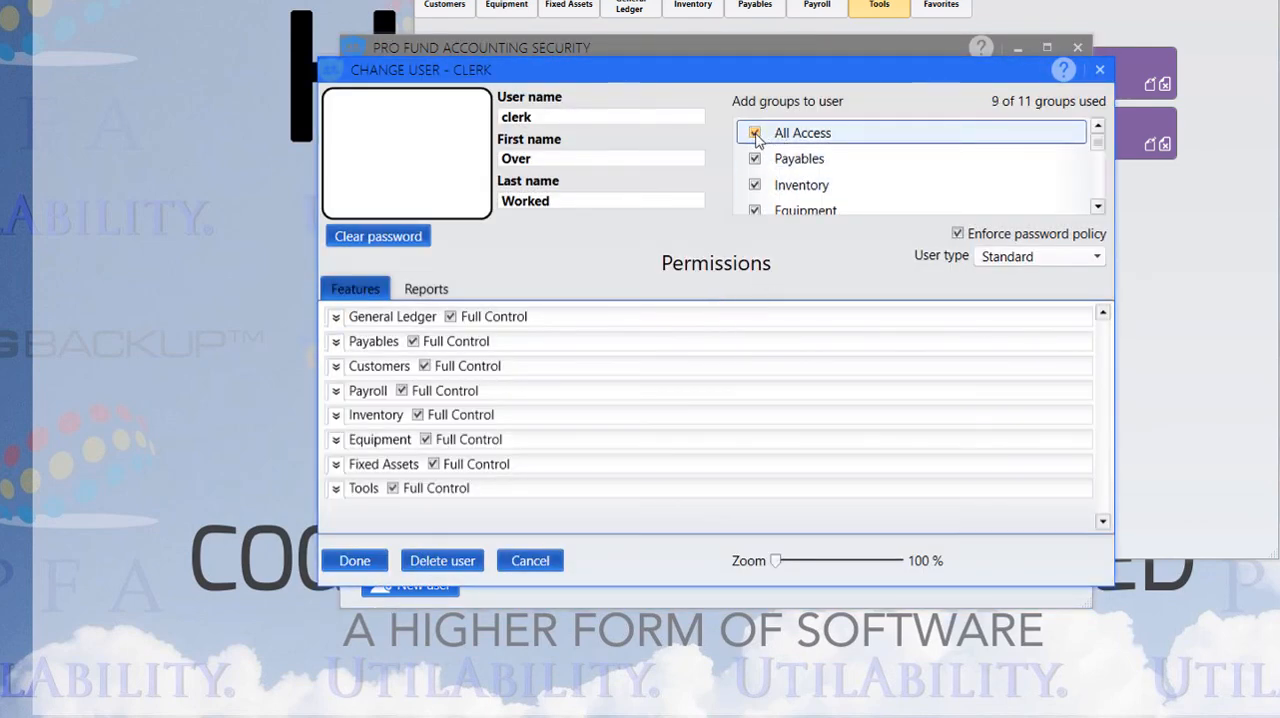